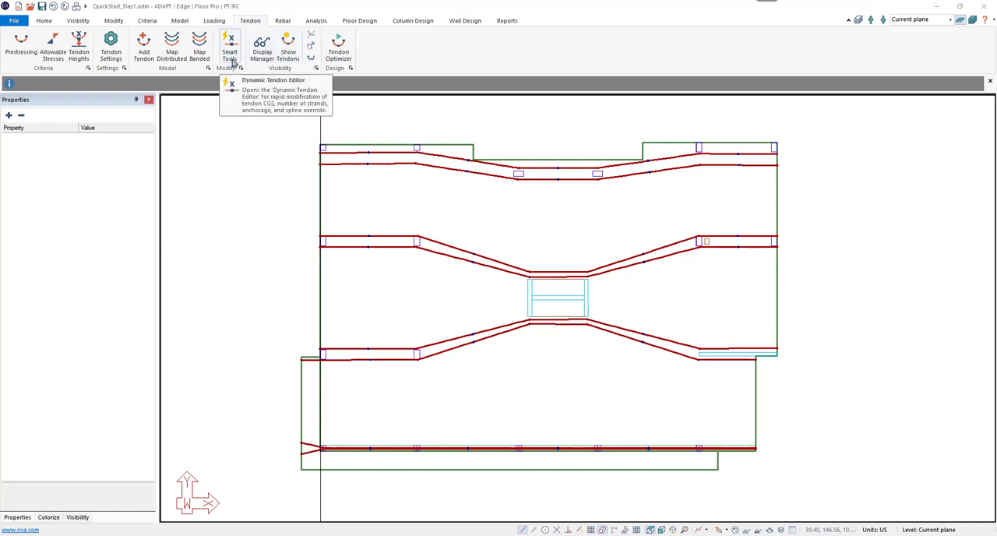
Step: Open the Smart Tendon Editor and set the high point locations for mapping to Support line - X
left_click(230, 54)
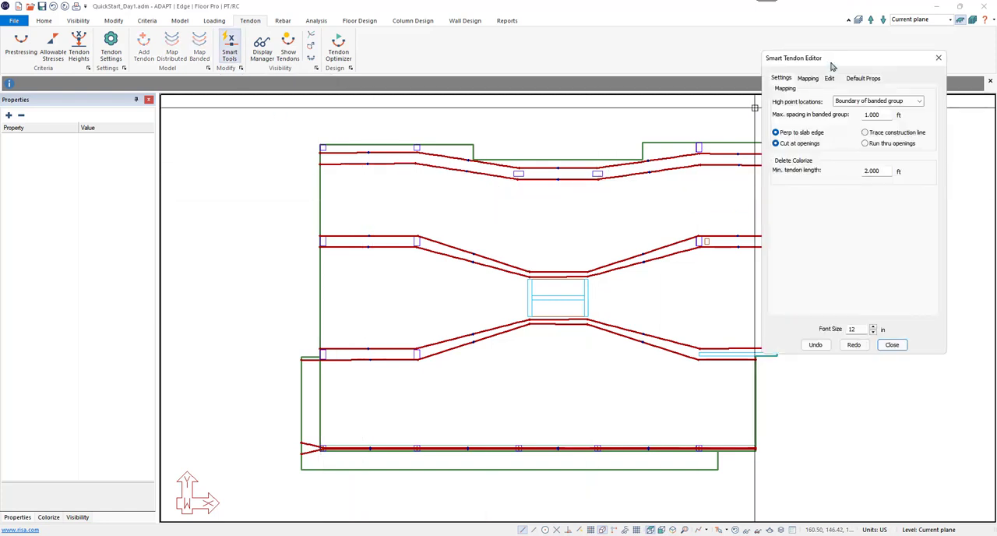
left_click_drag(832, 66, 509, 162)
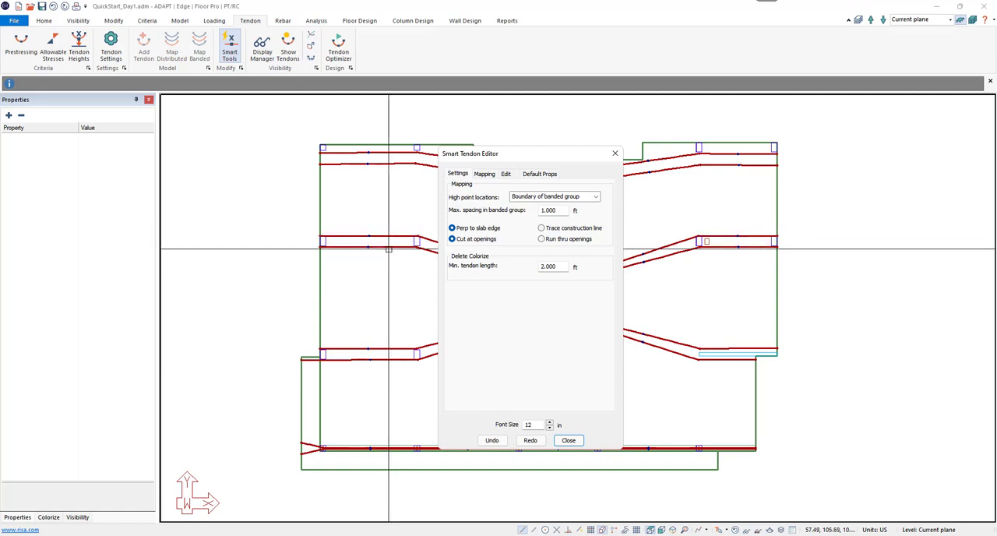
left_click(596, 199)
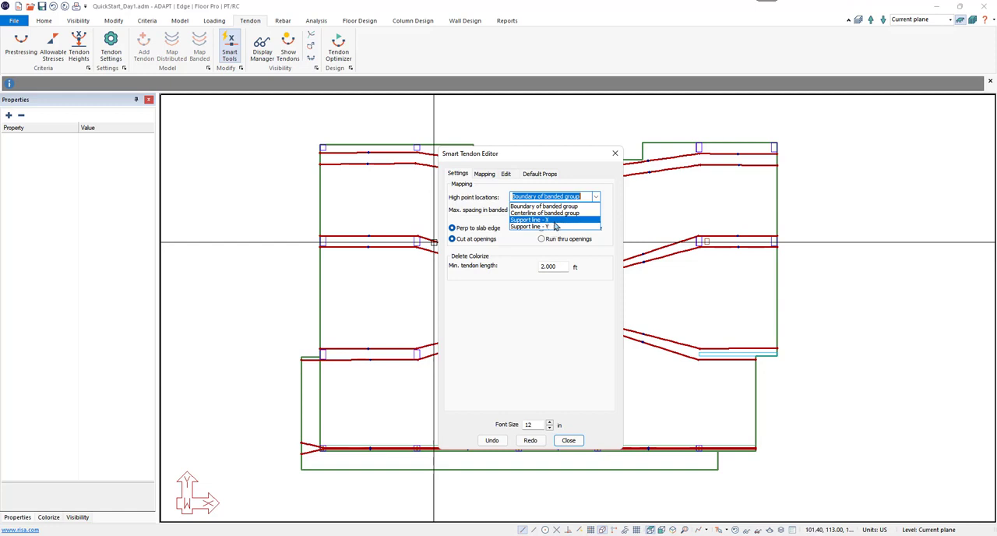
left_click(480, 237)
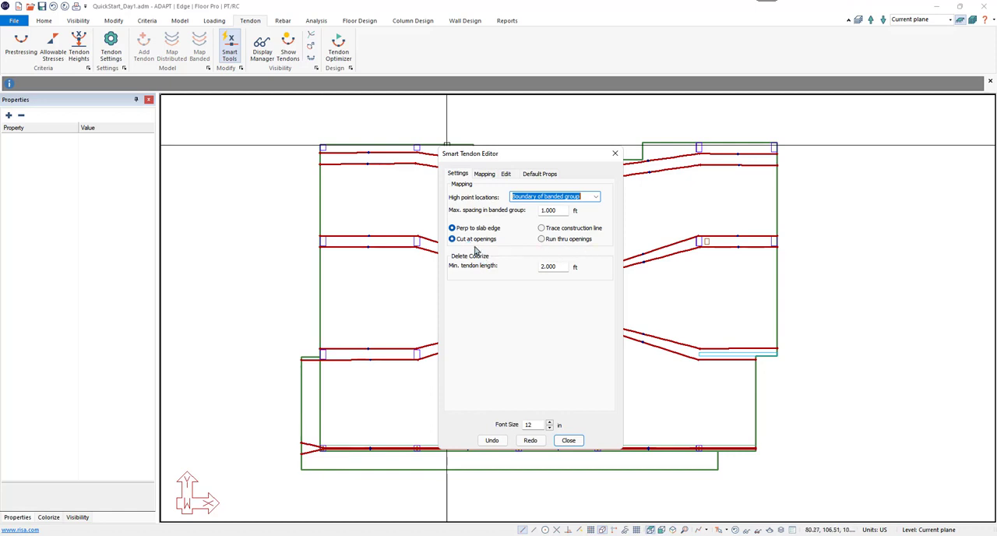
left_click_drag(528, 161, 361, 159)
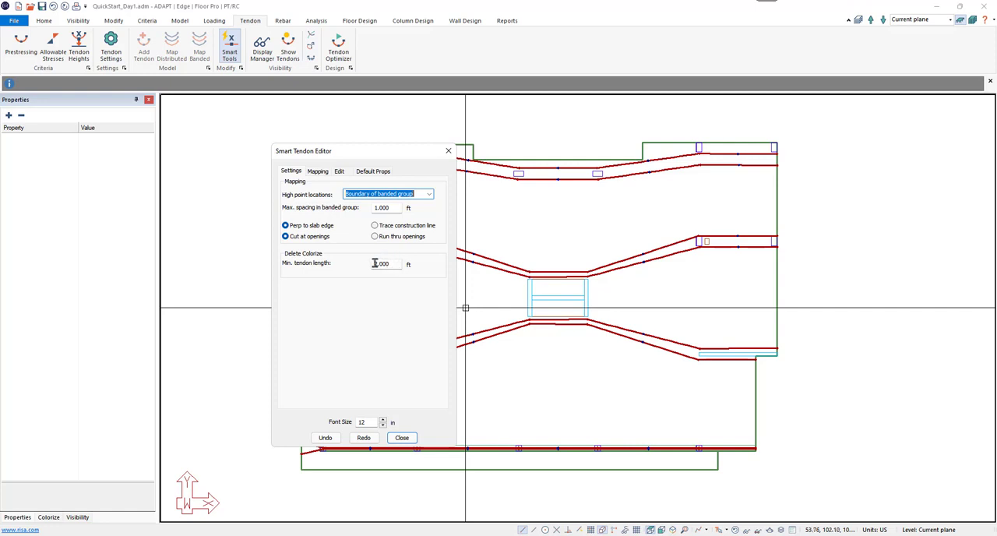
left_click(319, 172)
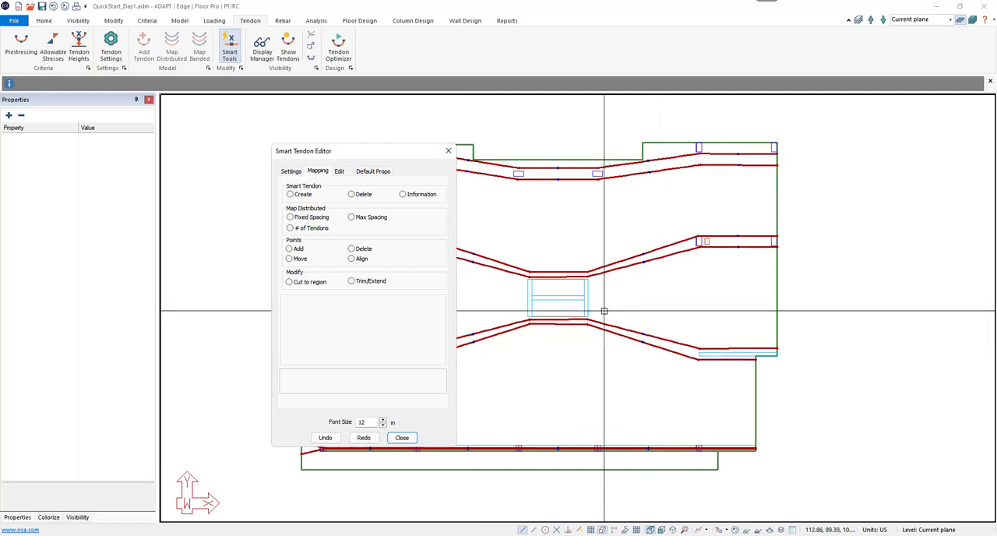
left_click(290, 172)
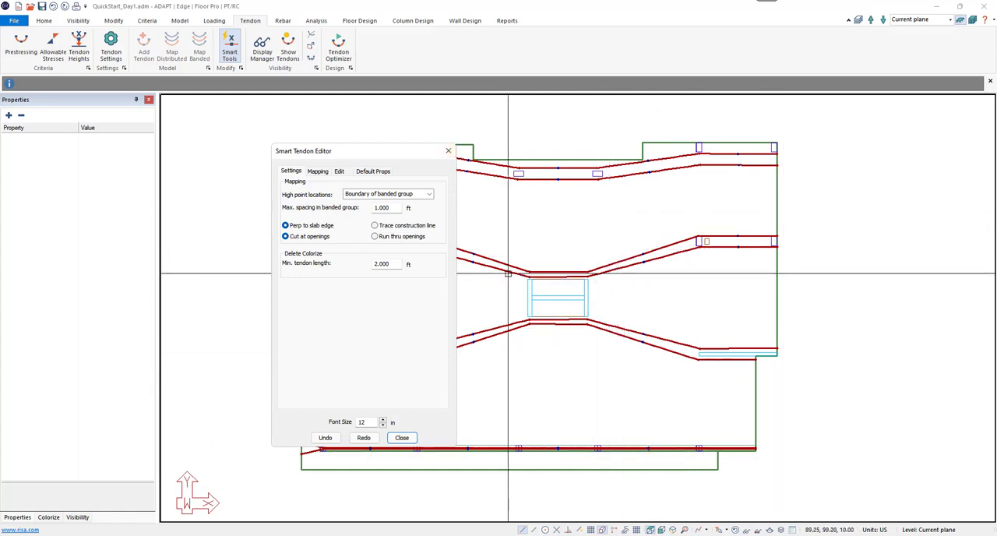
left_click(429, 194)
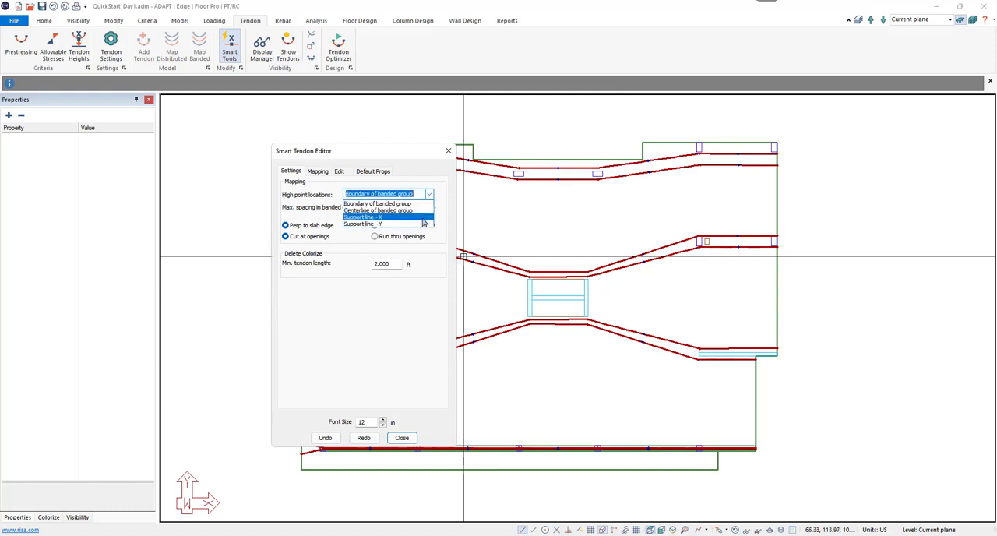
left_click(424, 218)
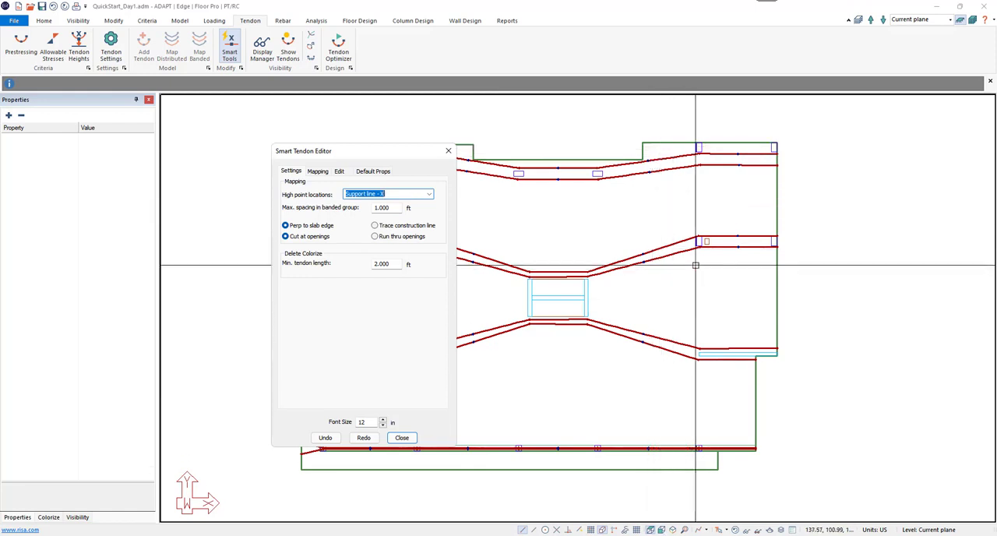
Step: Set the default number of strands per tendon to 2
left_click(374, 172)
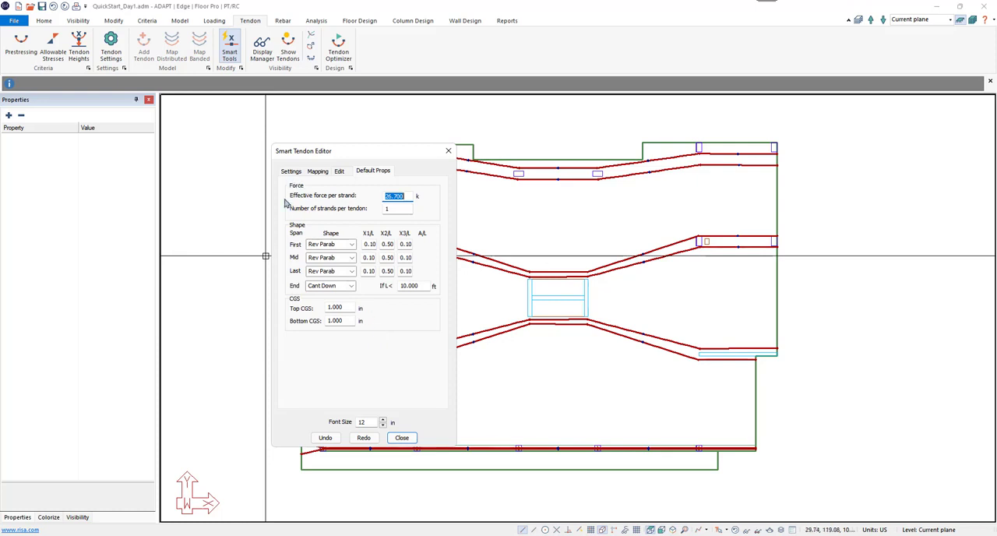
double_click(392, 209)
type("2")
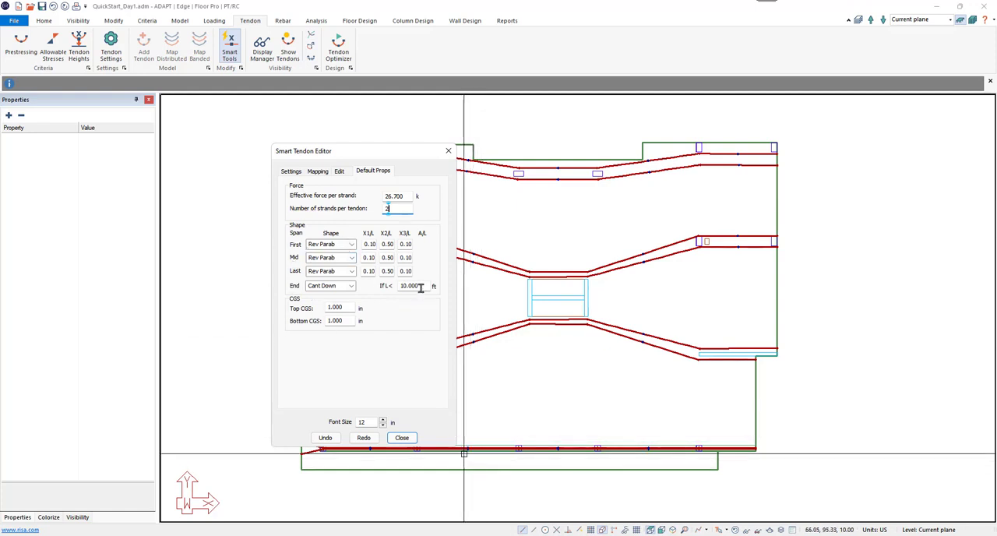
left_click_drag(421, 288, 400, 287)
left_click(411, 286)
left_click_drag(420, 286, 395, 286)
key("BackSpace")
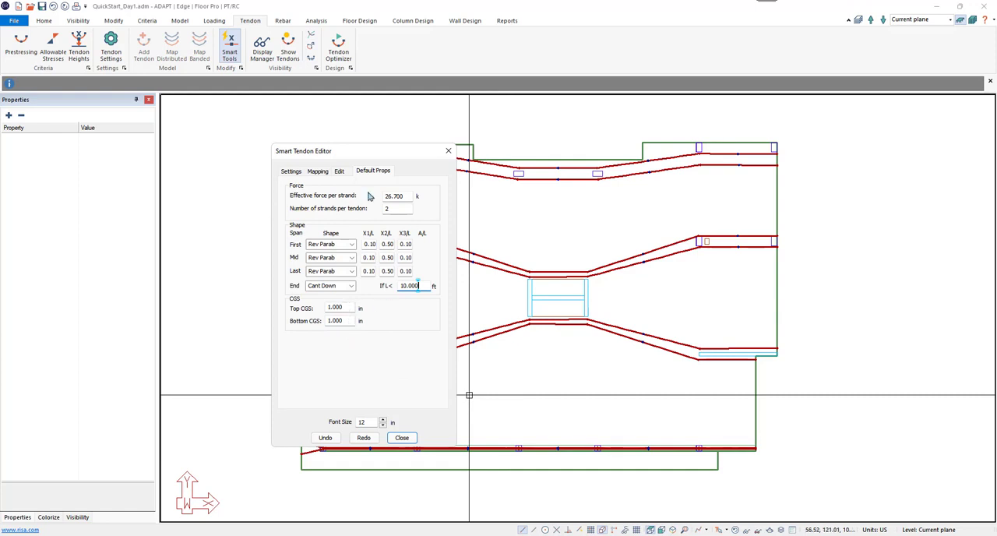
Step: Create a vertical smart tendon through the column line at the slab's left edge, spanning the full slab height
left_click(319, 173)
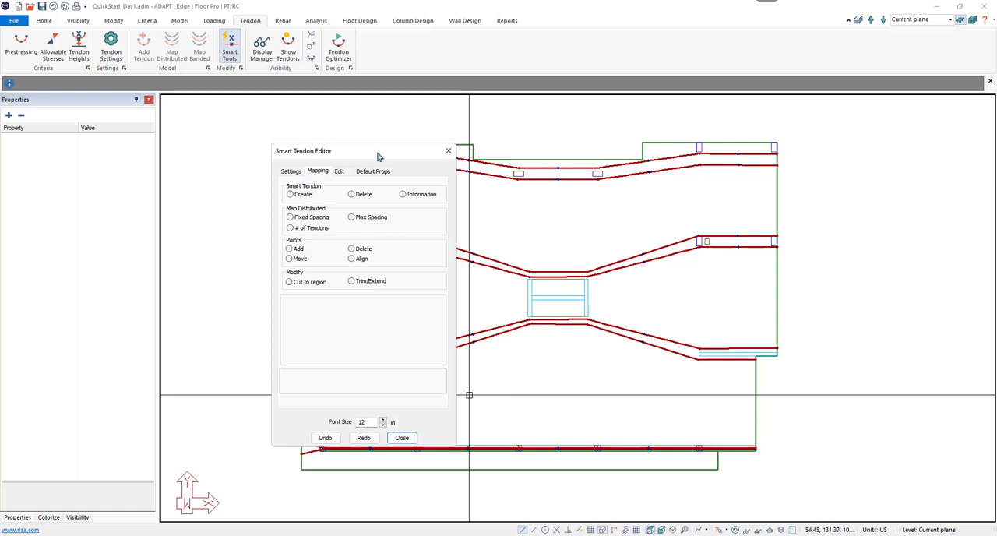
mouse_move(378, 157)
left_mouse_down()
mouse_move(794, 187)
mouse_move(817, 134)
mouse_move(895, 139)
left_mouse_up()
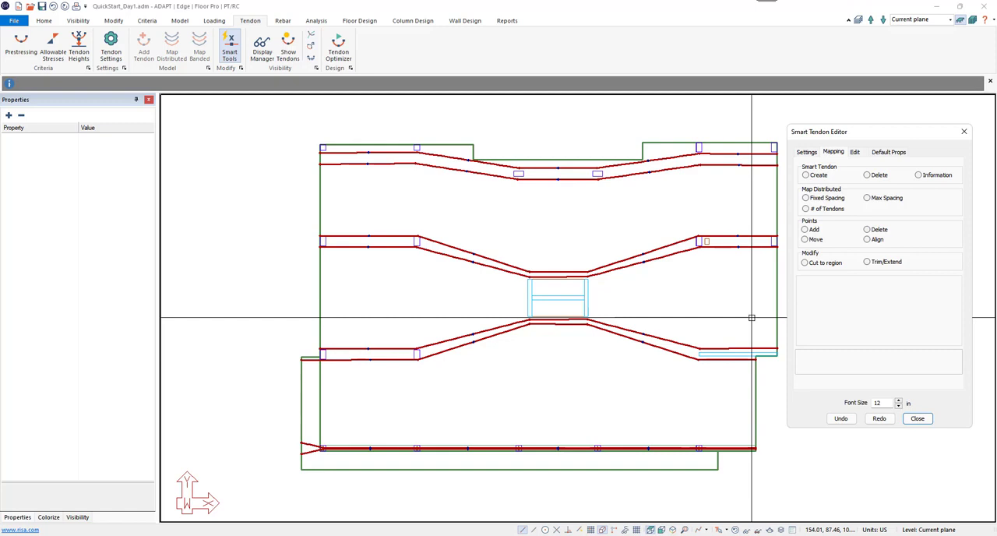
left_click(807, 176)
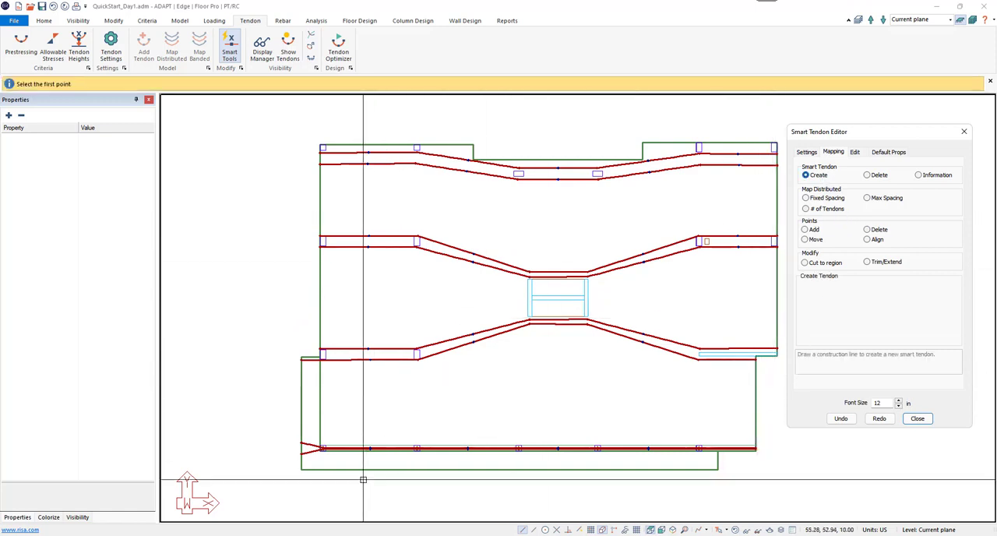
left_click(323, 488)
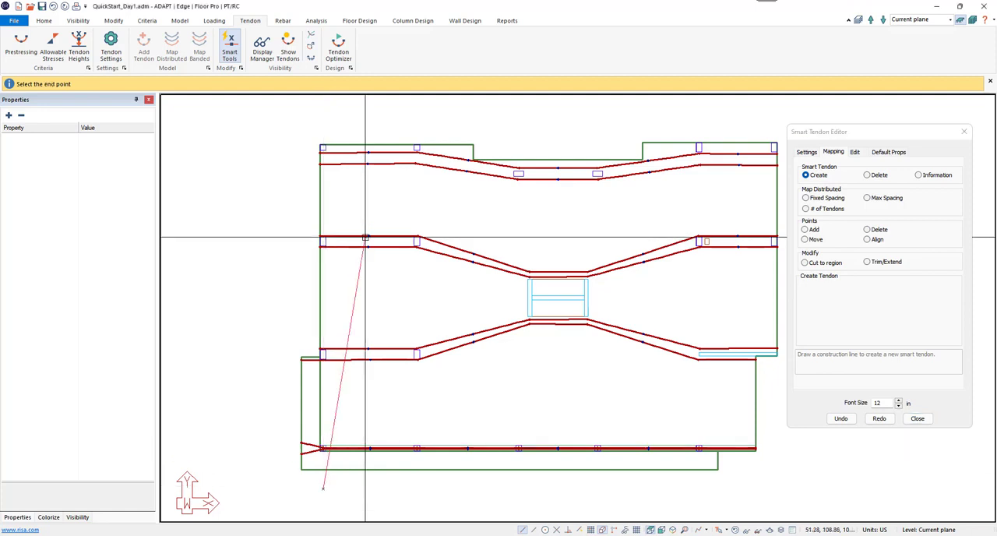
left_click(323, 126)
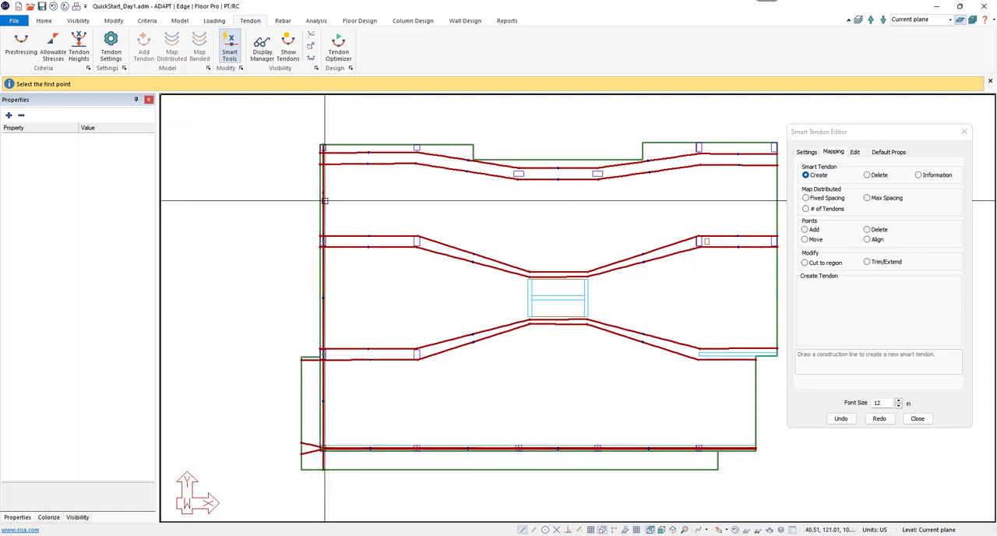
Step: Display the span shapes and examine the new left-edge tendon from its cantilever end to the upper slab edge
scroll(331, 457, "up", 2)
scroll(331, 457, "up", 3)
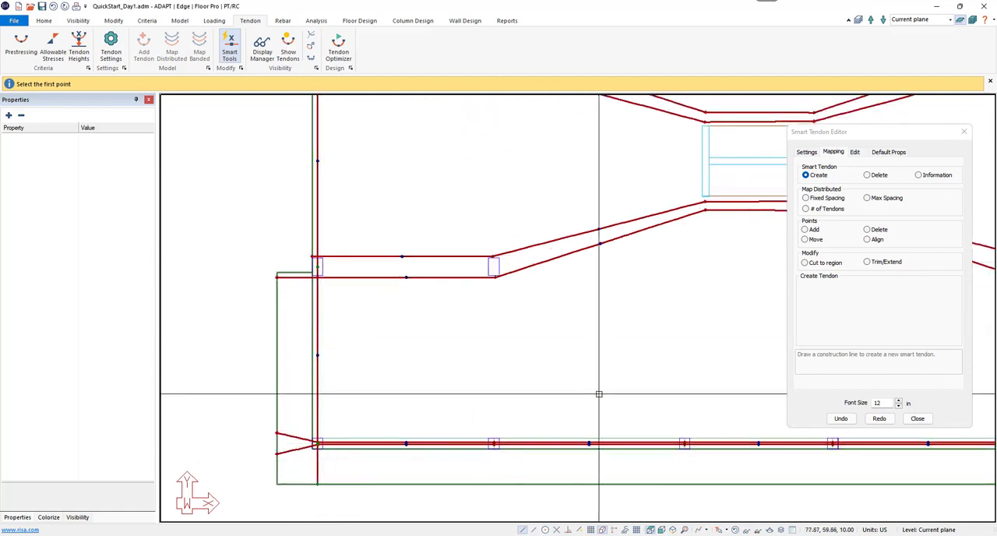
left_click(855, 152)
left_click(915, 176)
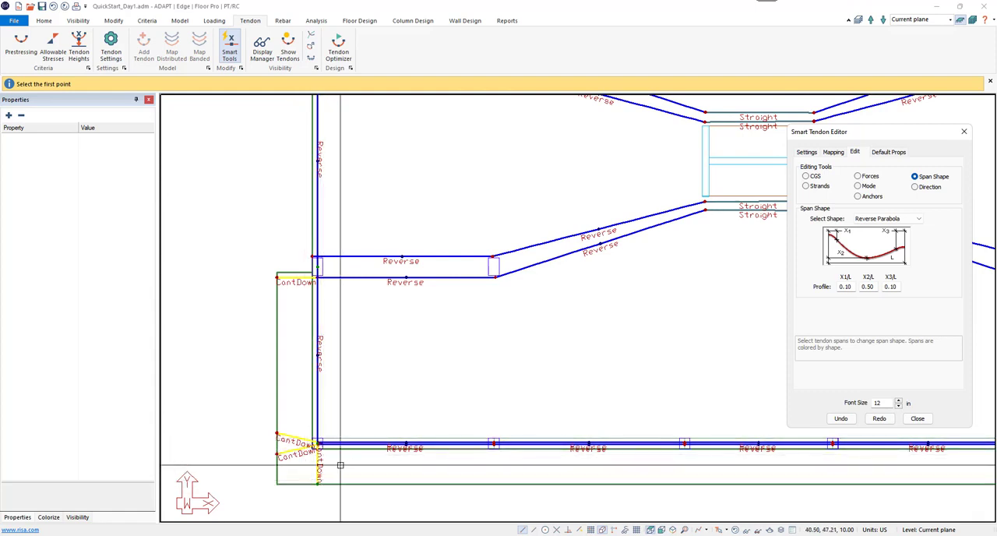
middle_click_drag(337, 461, 342, 497)
middle_click_drag(347, 404, 352, 500)
middle_click_drag(363, 381, 370, 484)
middle_click_drag(365, 280, 369, 369)
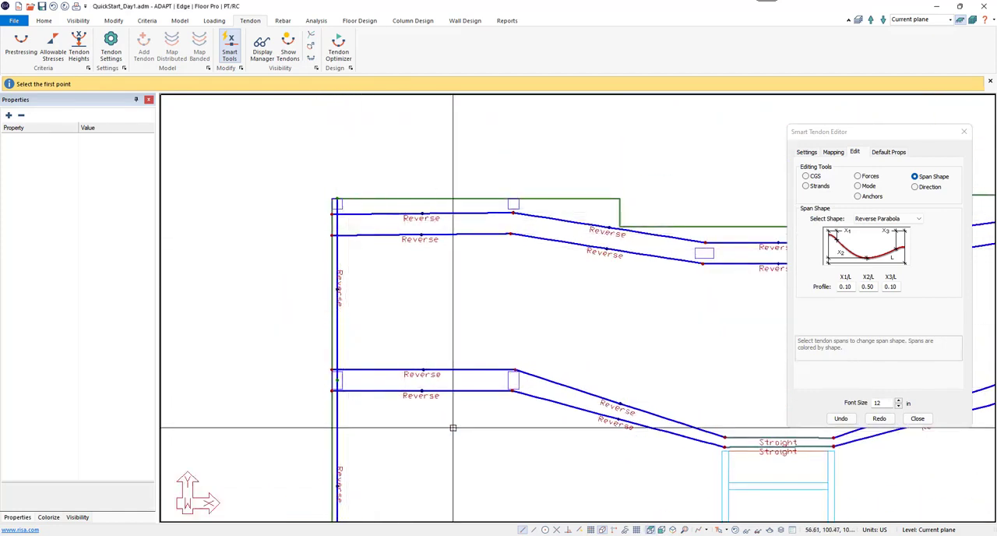
scroll(407, 350, "down", 5)
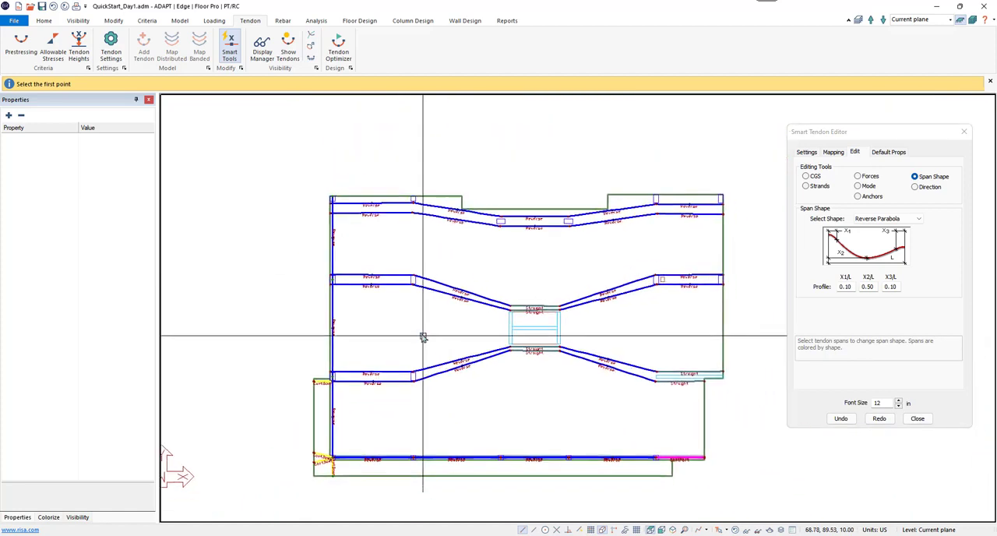
middle_click_drag(423, 337, 417, 331)
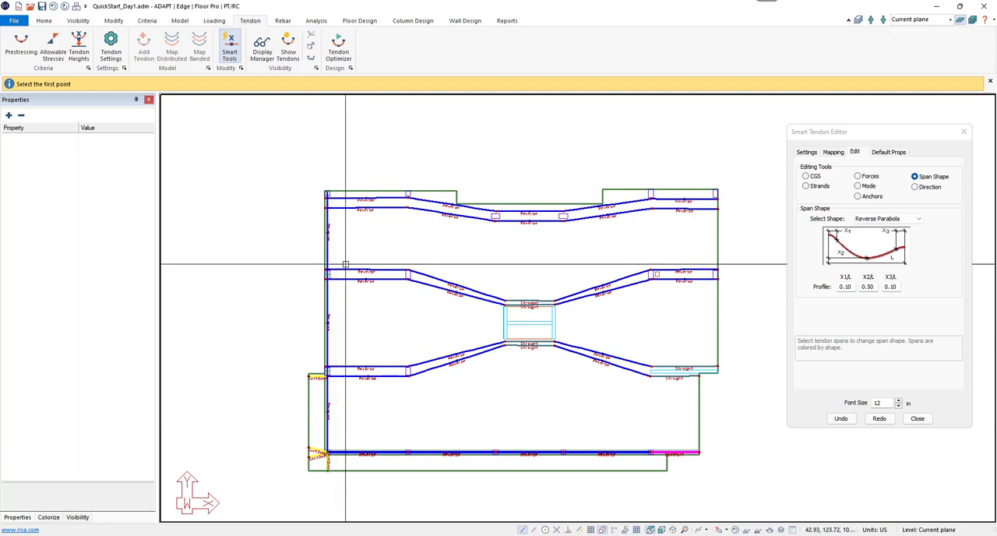
Step: Create a second vertical smart tendon along the slab's right edge, passing through the edge columns
left_click(833, 152)
left_click(806, 174)
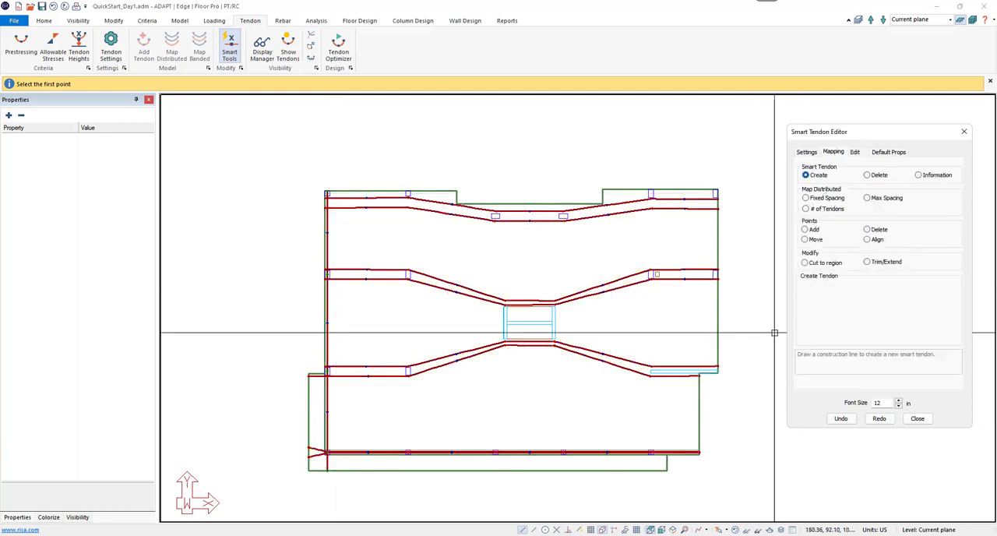
left_click(715, 397)
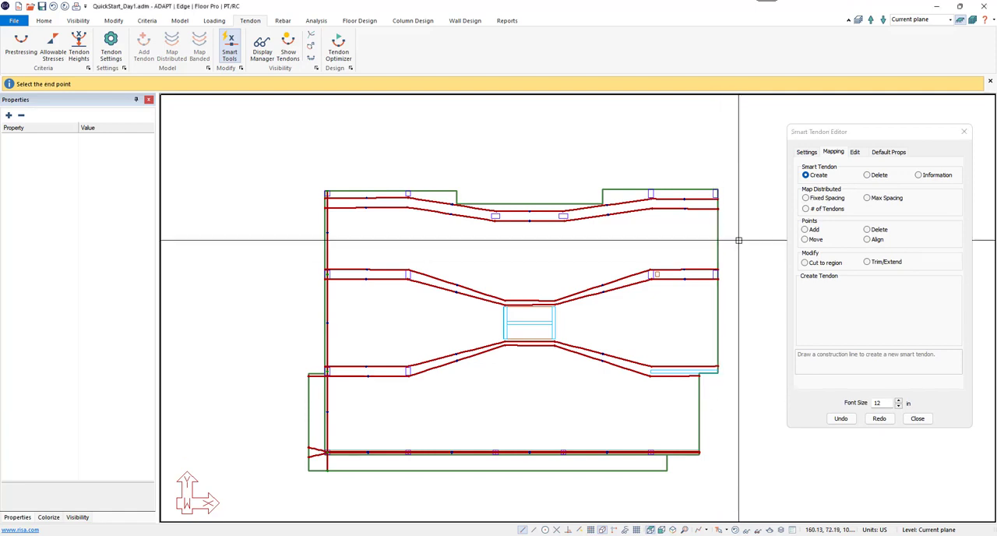
left_click(716, 154)
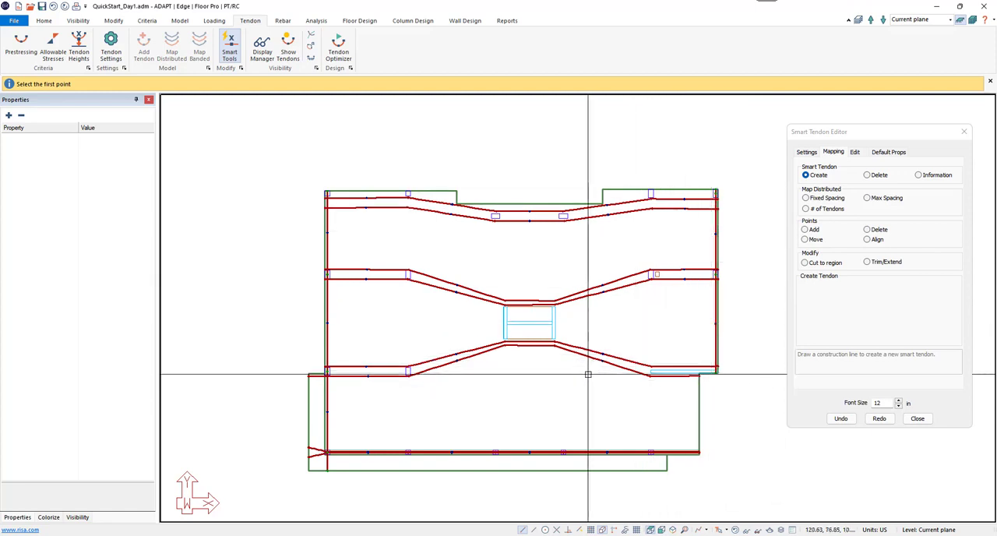
middle_click_drag(589, 374, 581, 374)
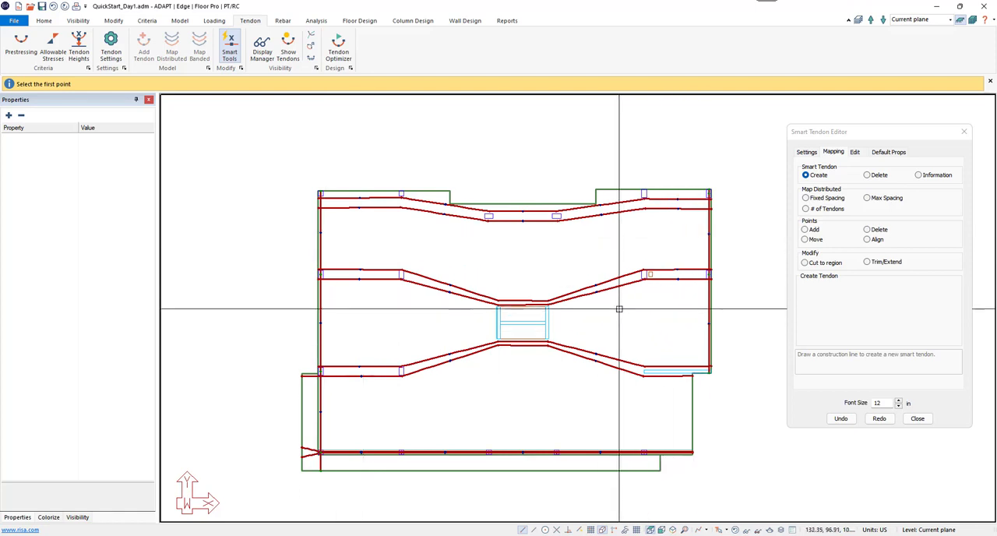
Step: Map distributed tendons between the two edge tendons with a maximum spacing of 5 ft, using a horizontal line across both
left_click(881, 199)
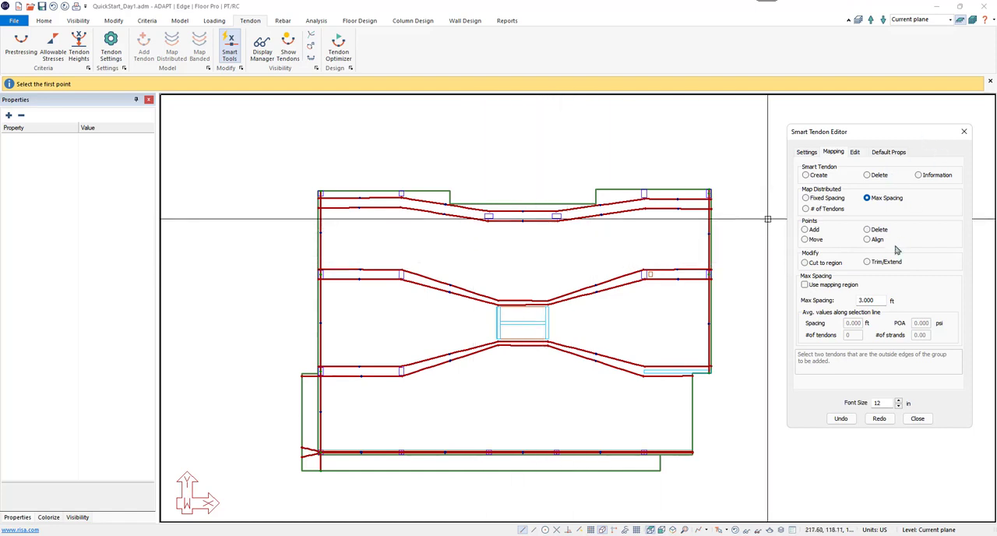
left_click_drag(878, 299, 823, 305)
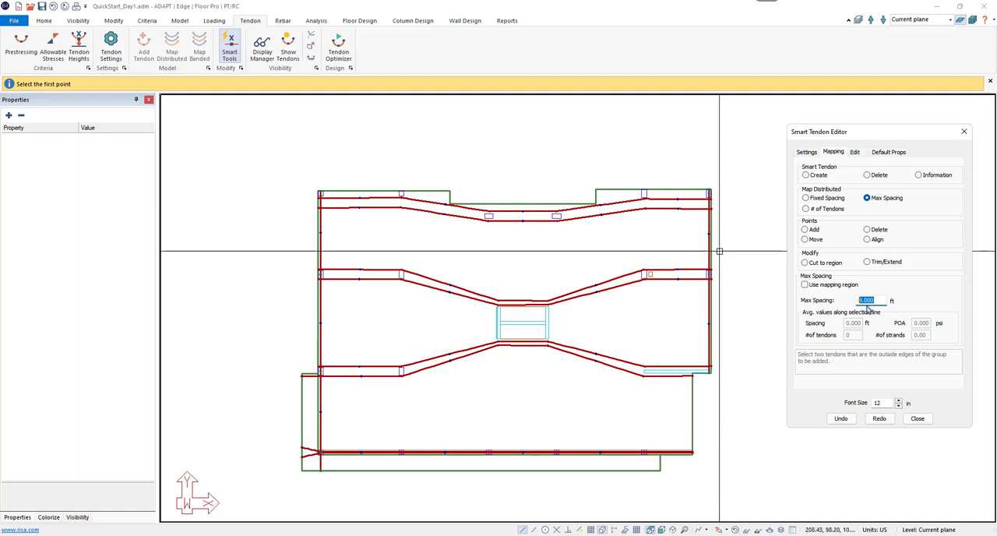
type("5")
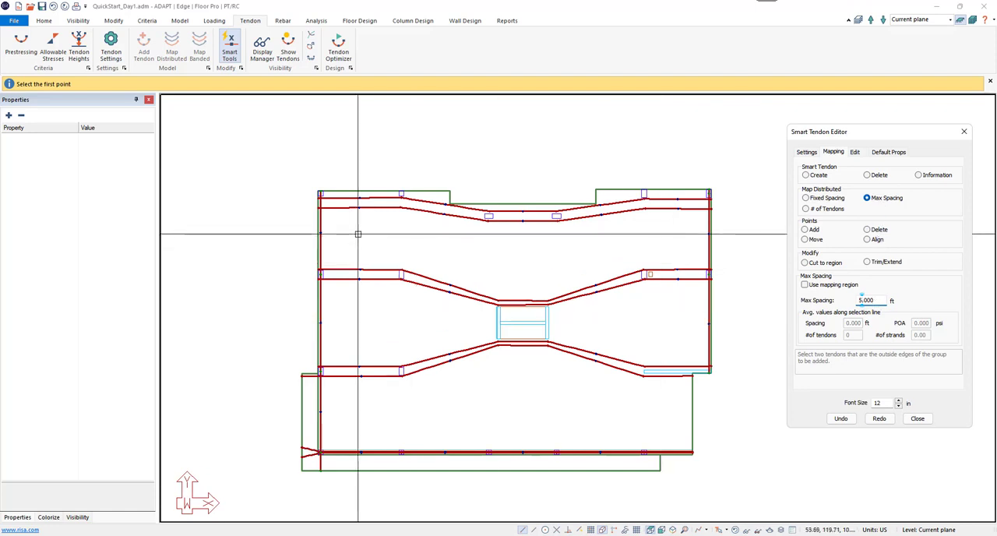
left_click(296, 234)
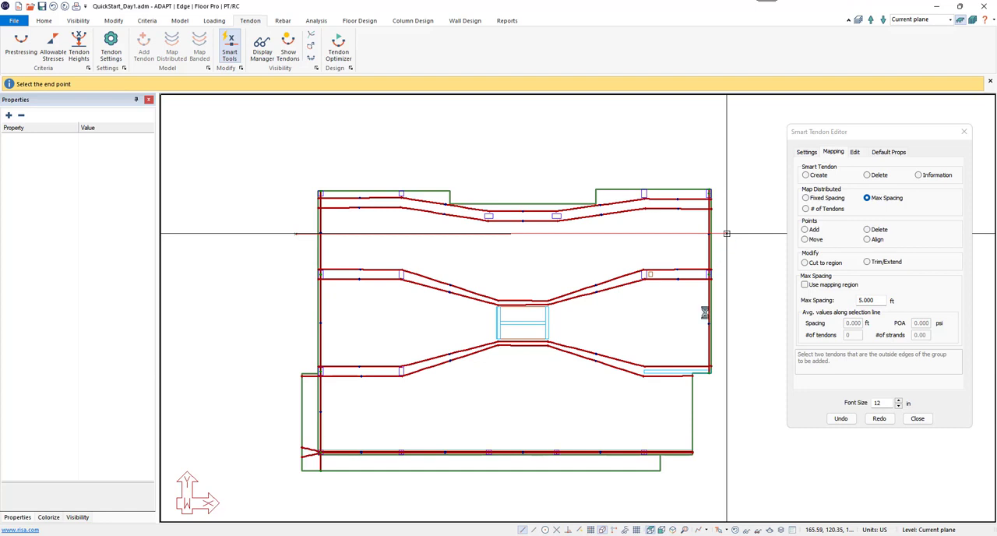
left_click(726, 233)
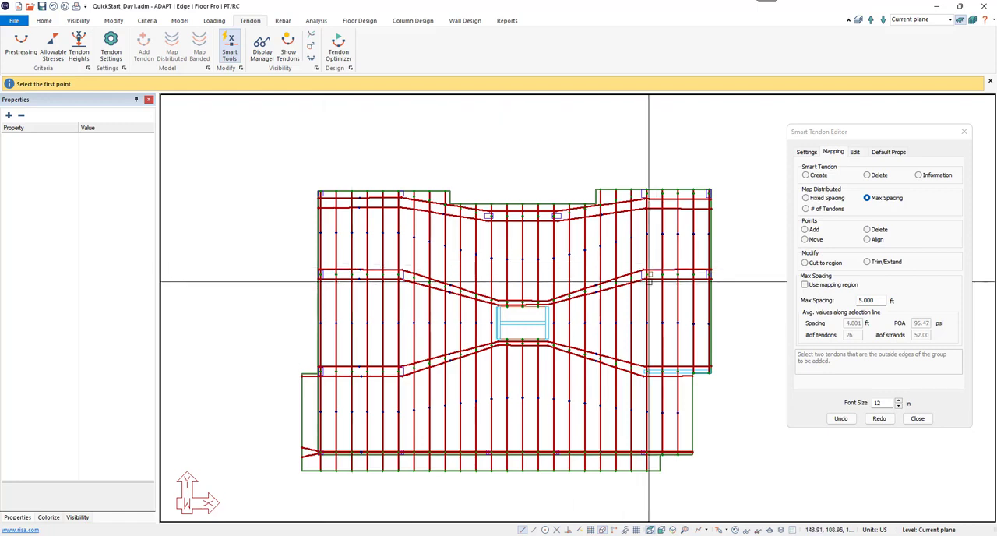
scroll(648, 281, "up", 5)
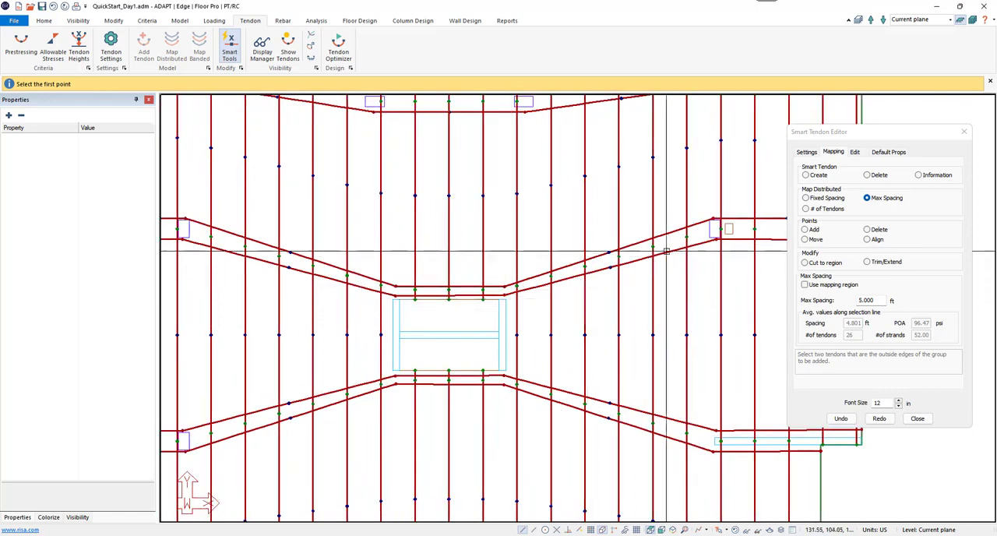
middle_click_drag(698, 250, 520, 304)
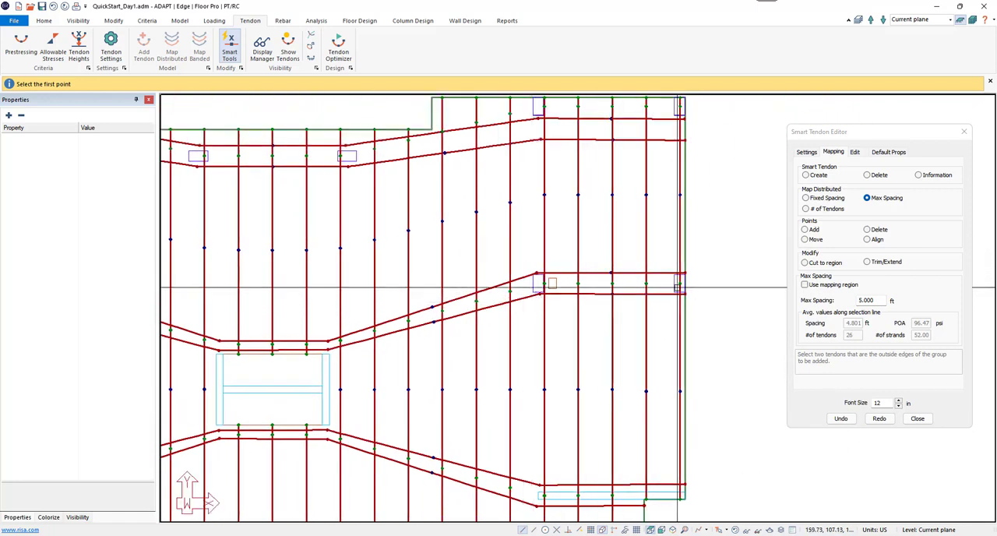
middle_click_drag(328, 355, 597, 344)
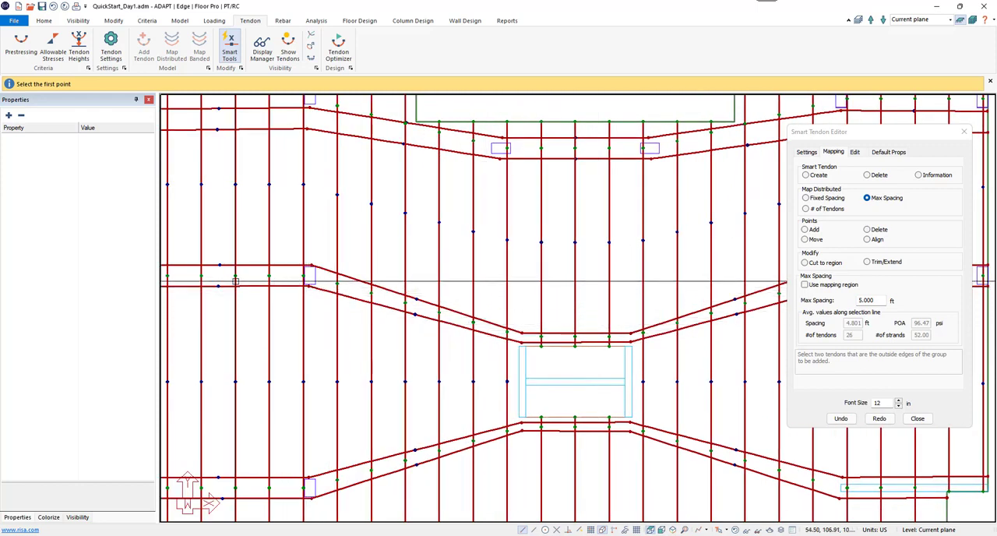
mouse_move(281, 156)
middle_mouse_down()
mouse_move(329, 312)
mouse_move(311, 278)
mouse_move(363, 268)
middle_mouse_up()
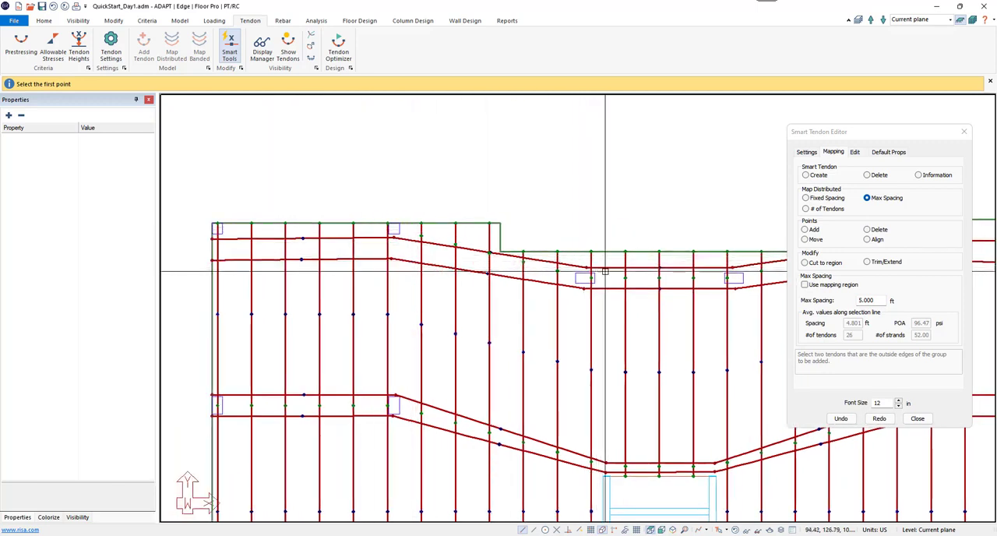
Step: Examine the mapped distributed tendons along the upper slab edge and across the whole slab
mouse_move(707, 276)
middle_mouse_down()
mouse_move(536, 281)
mouse_move(706, 295)
middle_mouse_up()
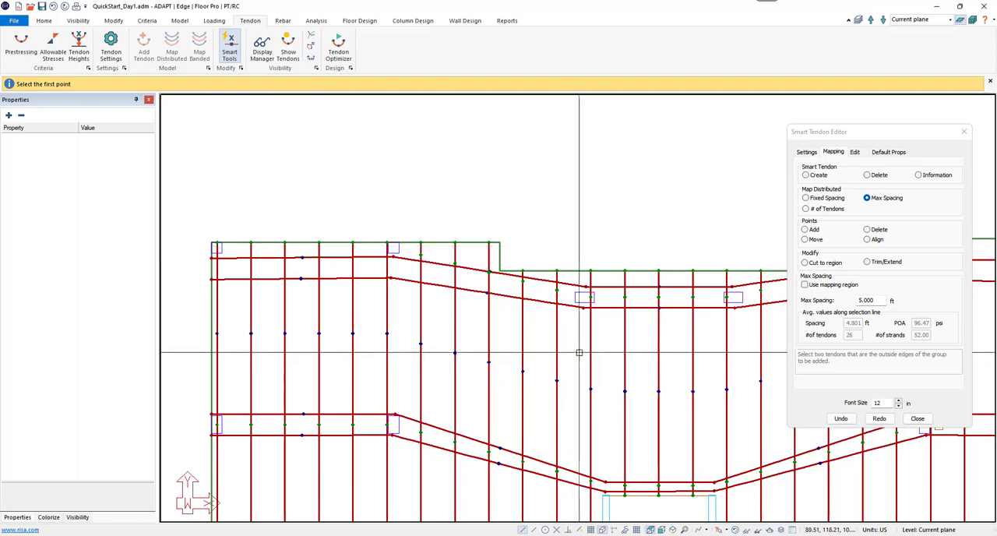
middle_click_drag(598, 355, 364, 338)
middle_click_drag(635, 334, 391, 365)
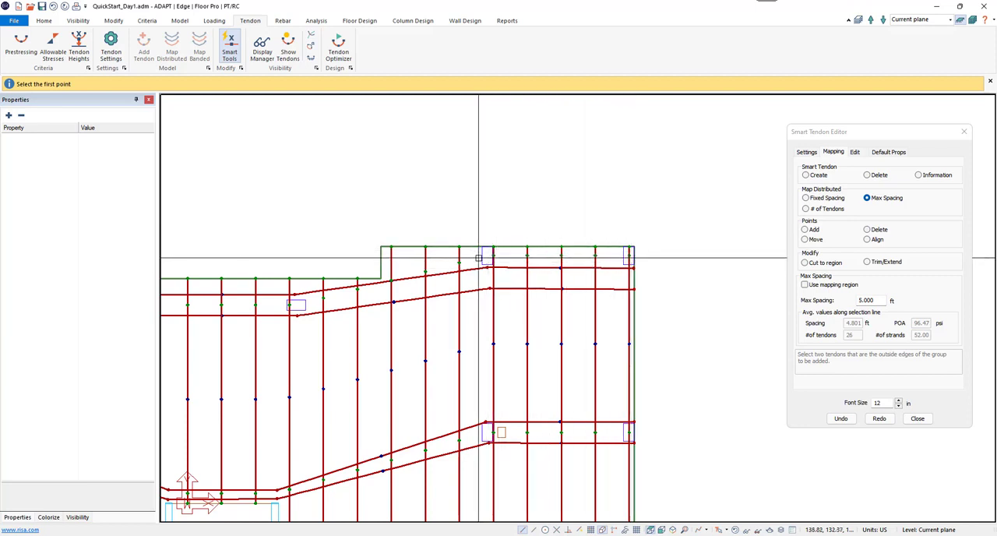
scroll(561, 306, "down", 3)
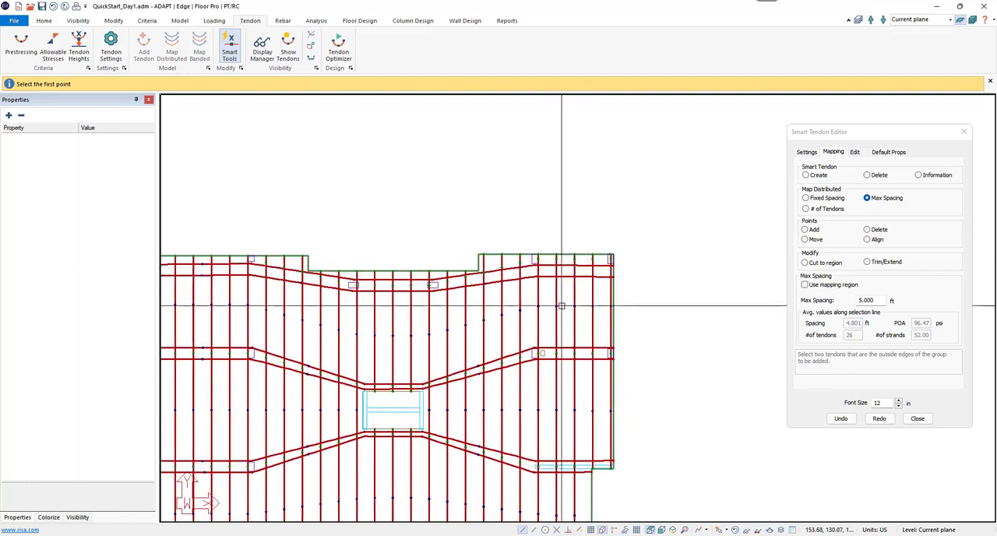
mouse_move(526, 371)
middle_mouse_down()
mouse_move(603, 318)
mouse_move(585, 324)
middle_mouse_up()
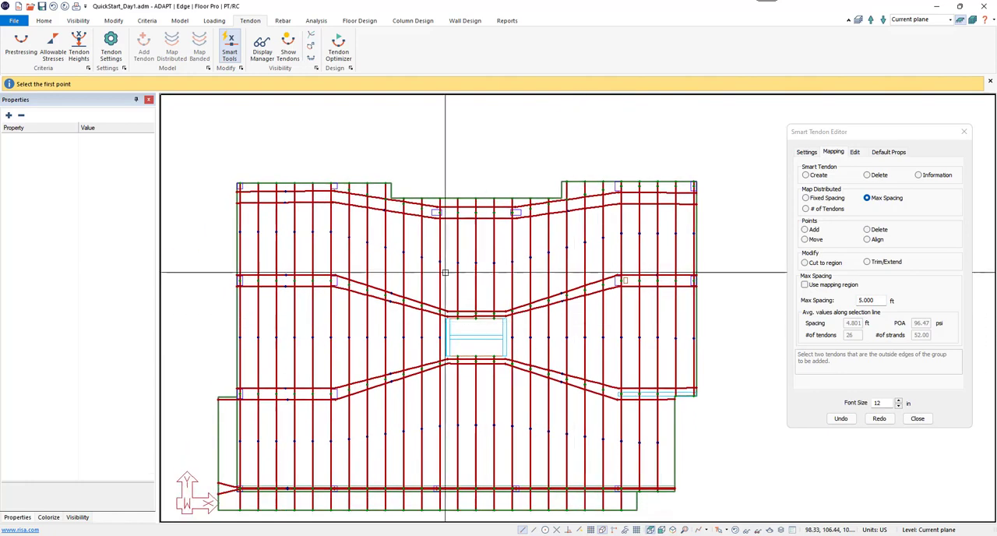
scroll(445, 273, "up", 1)
middle_click_drag(506, 298, 516, 258)
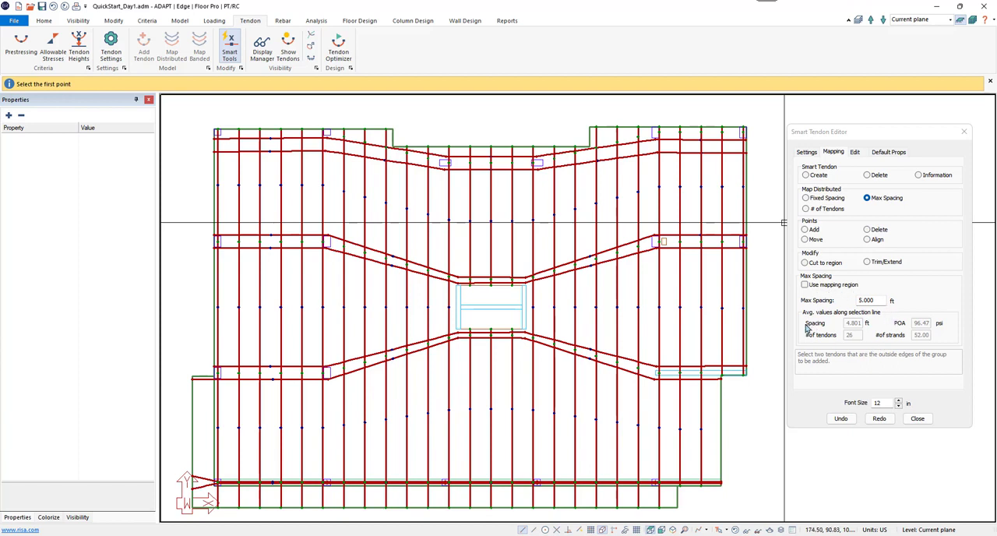
Step: Query the mapping information for the distributed tendons above the central opening with a selection line across them
left_click(936, 177)
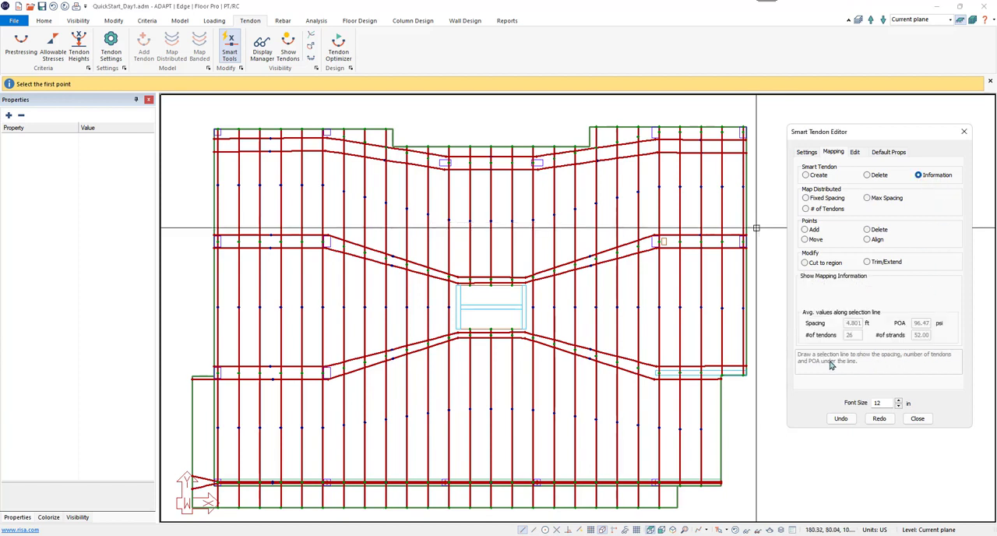
left_click(438, 227)
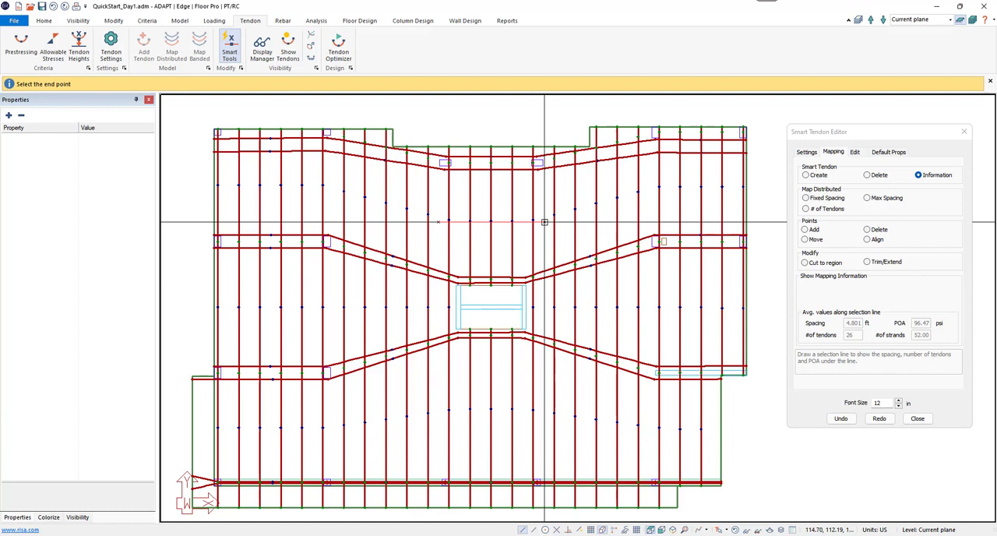
left_click(546, 222)
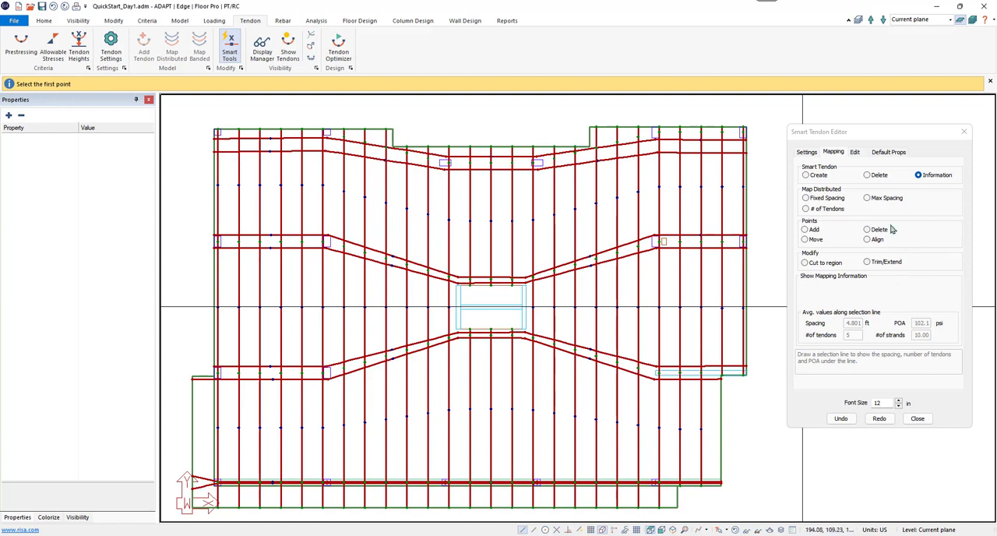
Step: Delete the three distributed tendons directly below the central opening
left_click(877, 178)
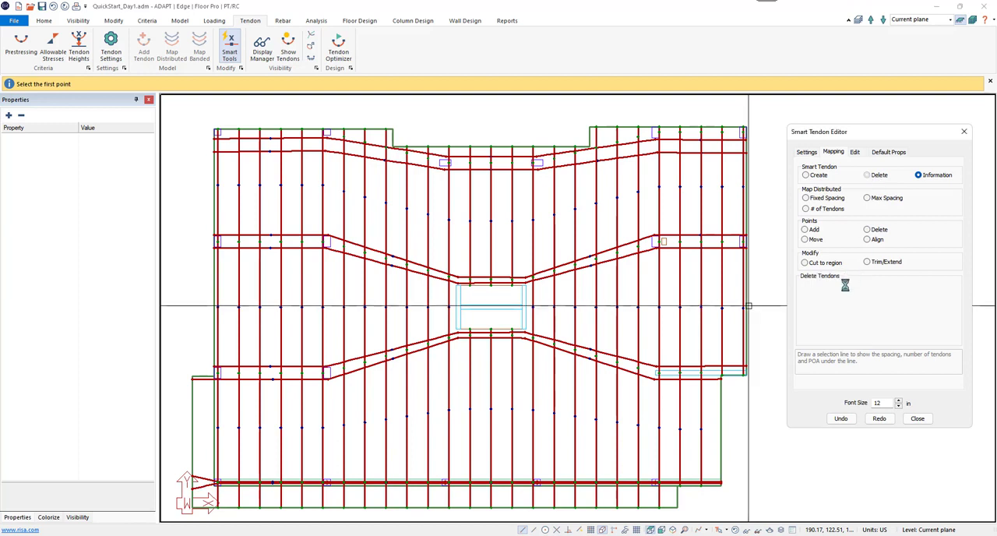
left_click(491, 360)
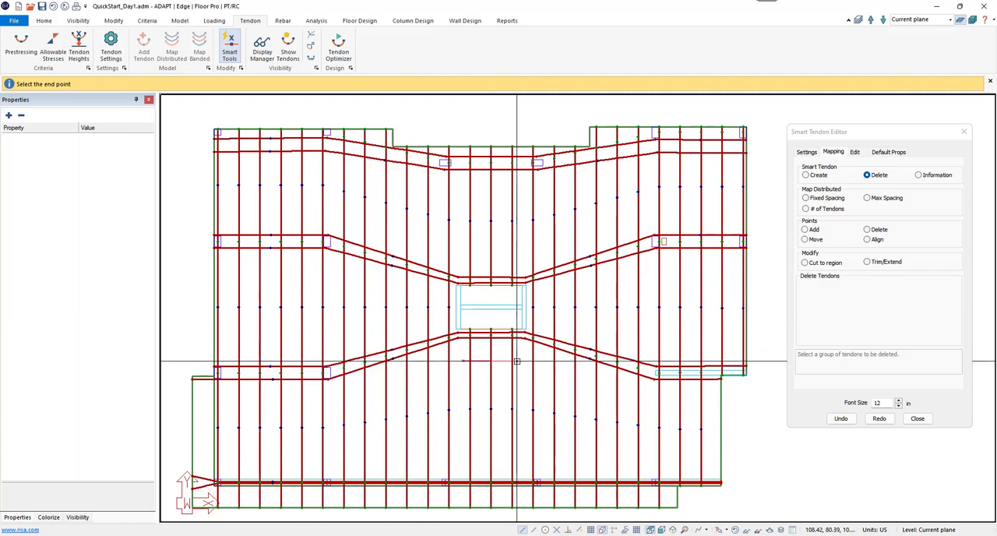
left_click(516, 361)
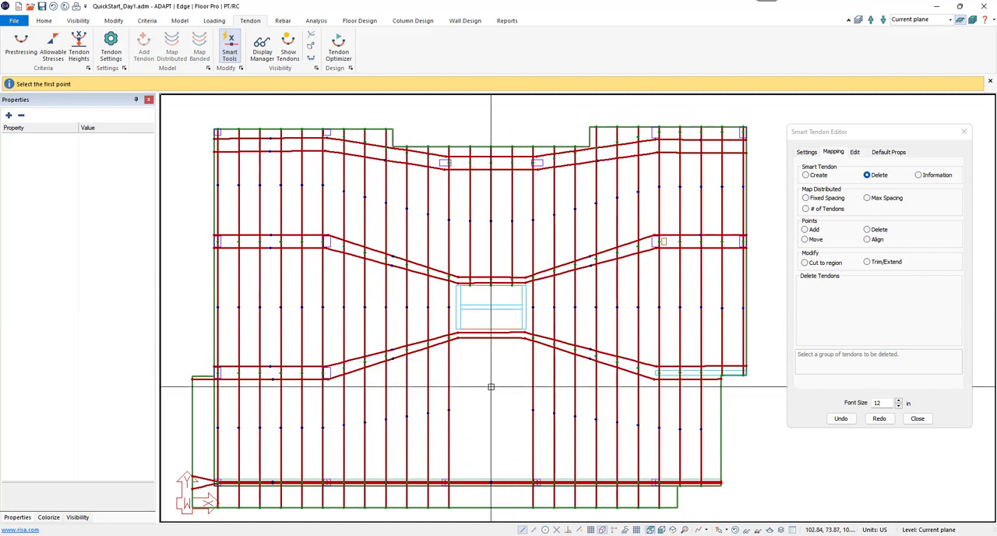
Step: Remap the distributed tendons between the left and right edge tendons with a maximum spacing of 4 ft
left_click(881, 200)
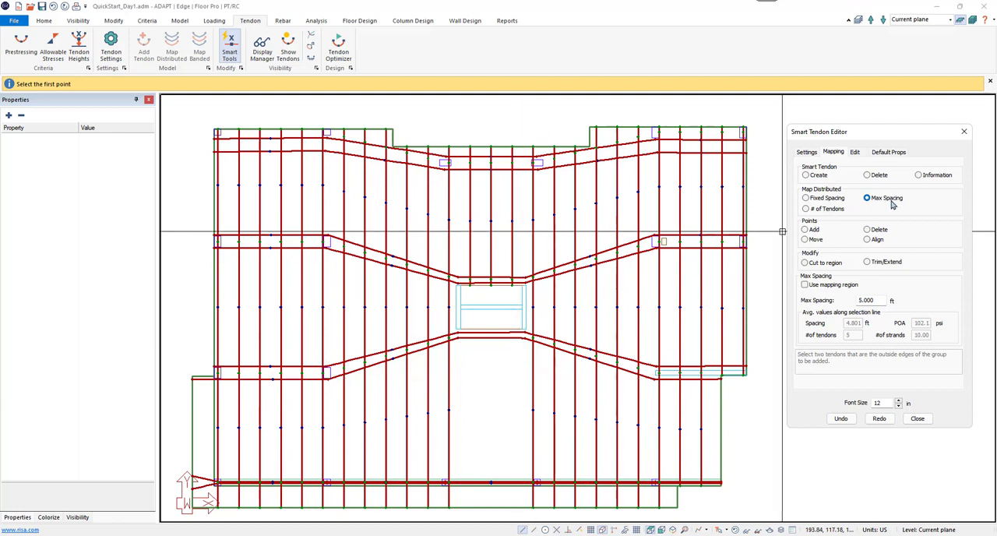
double_click(874, 300)
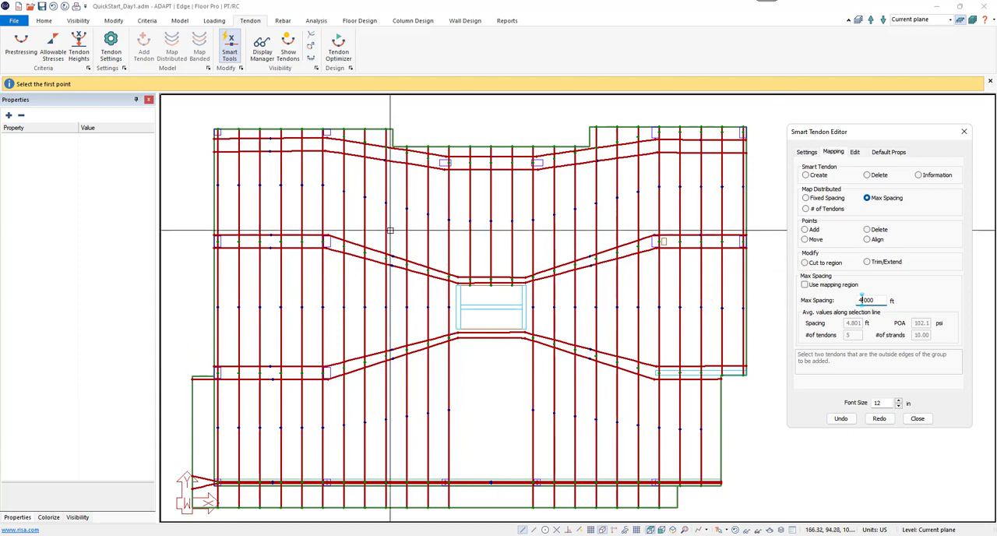
left_click(191, 194)
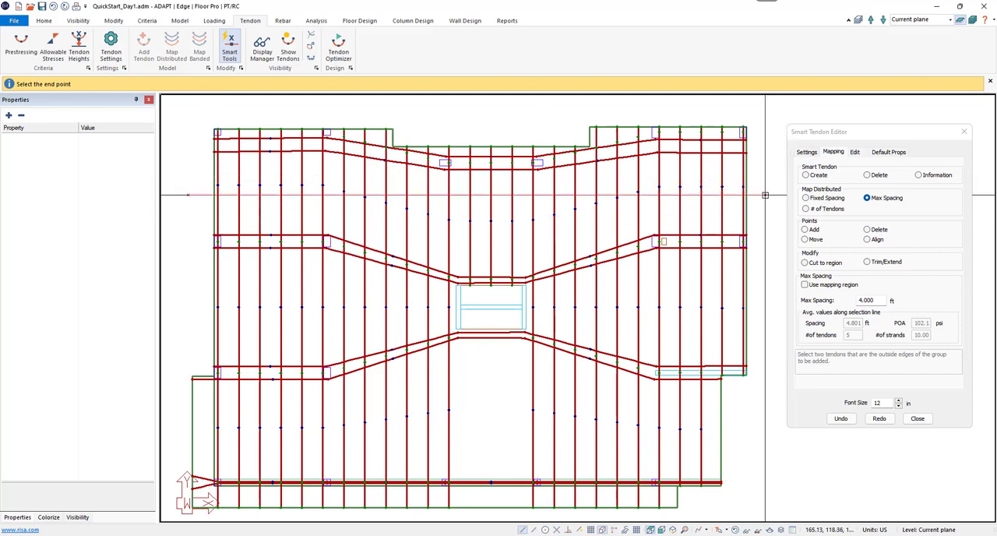
left_click(765, 195)
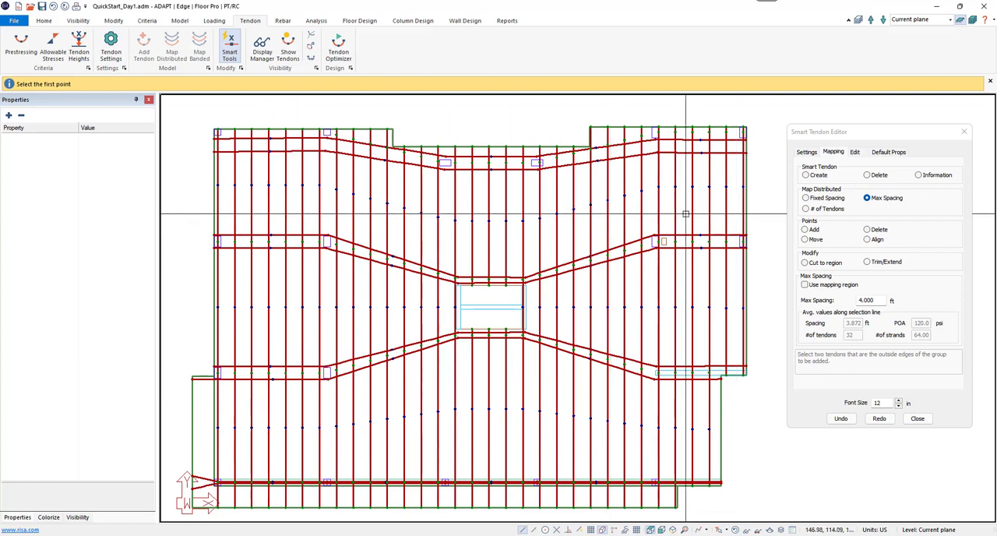
Step: Query the spacing, tendon count and POA of the remapped tendons above the central opening
left_click(920, 174)
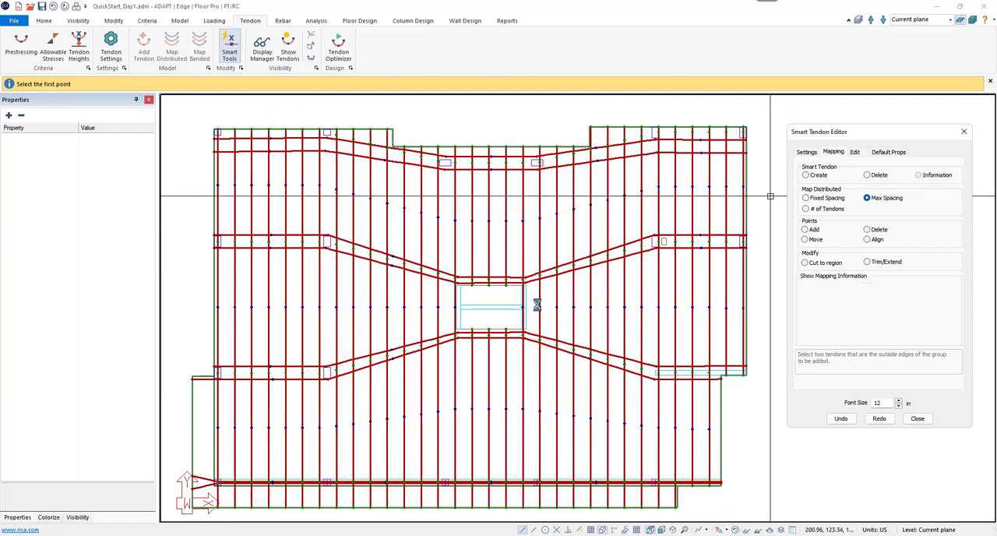
left_click(462, 220)
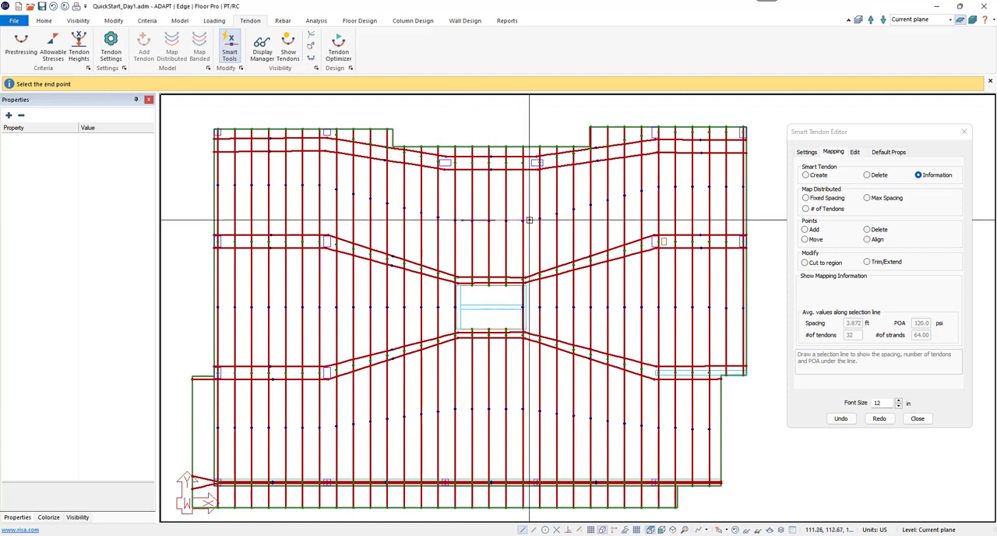
left_click(517, 221)
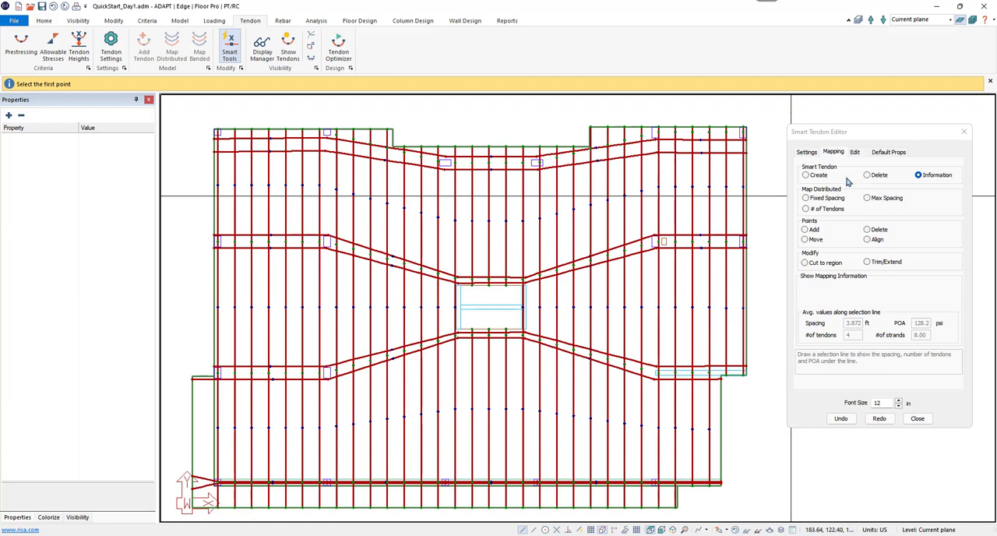
Step: Set the CGS to 2.00 in for the five rightmost vertical tendons, at midspan of the upper bay and at the column line below
left_click(855, 152)
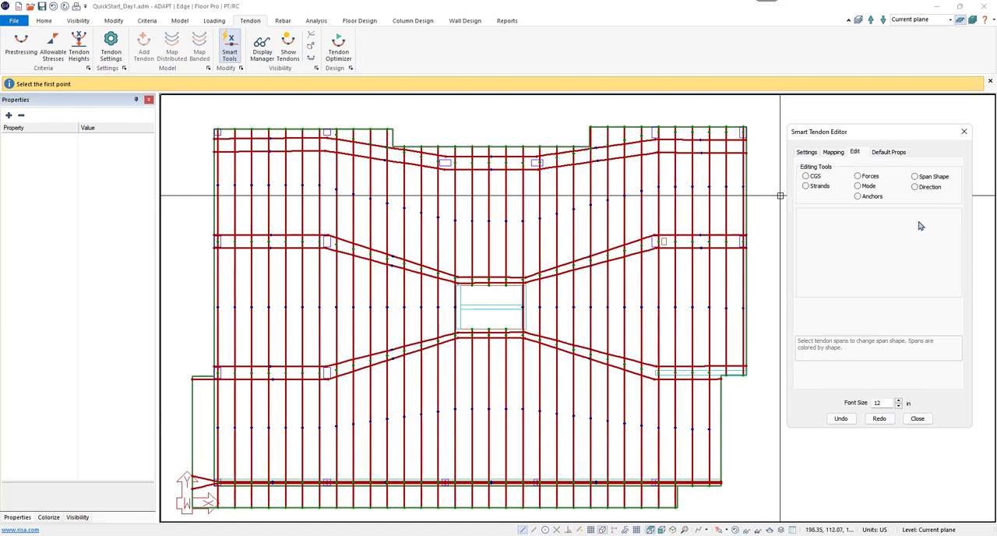
left_click(807, 177)
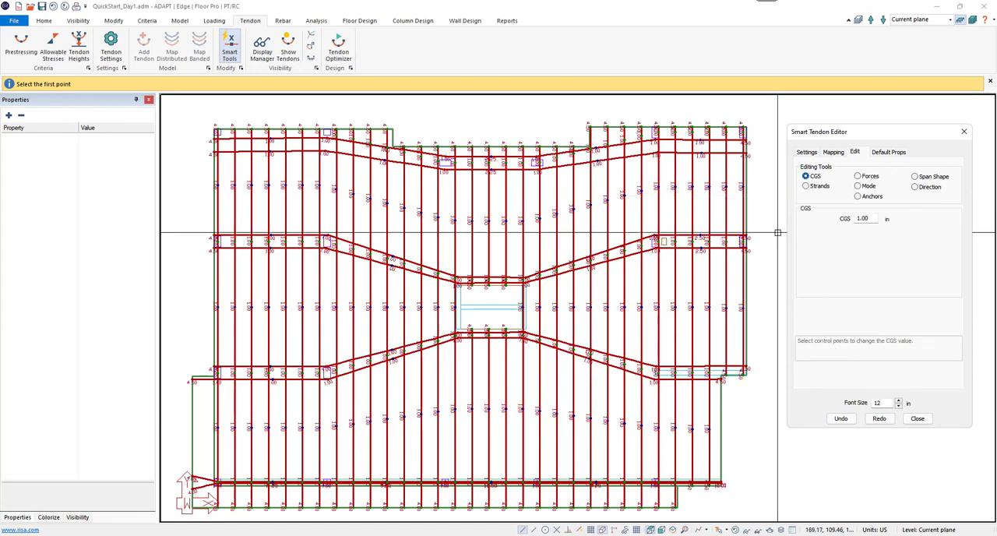
scroll(656, 217, "up", 3)
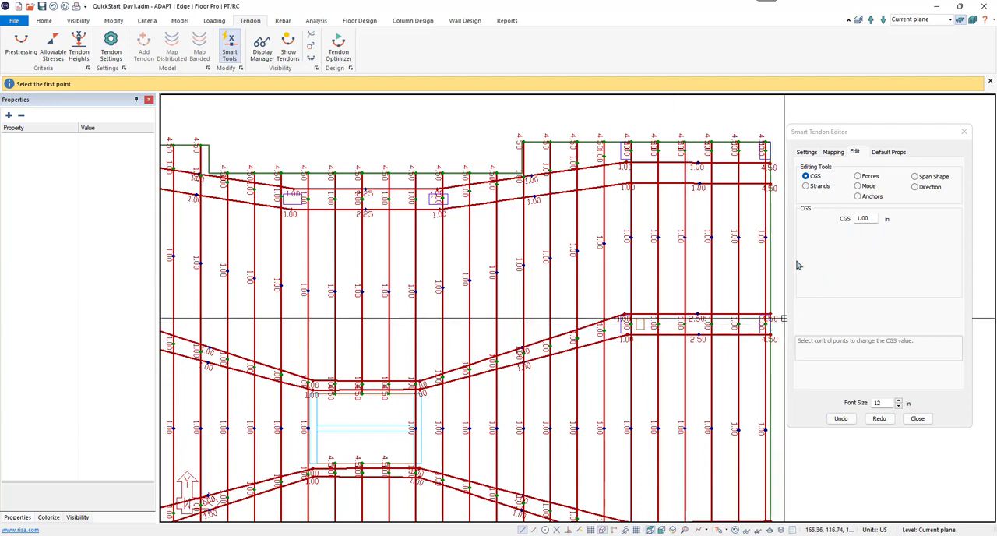
double_click(866, 220)
type("2")
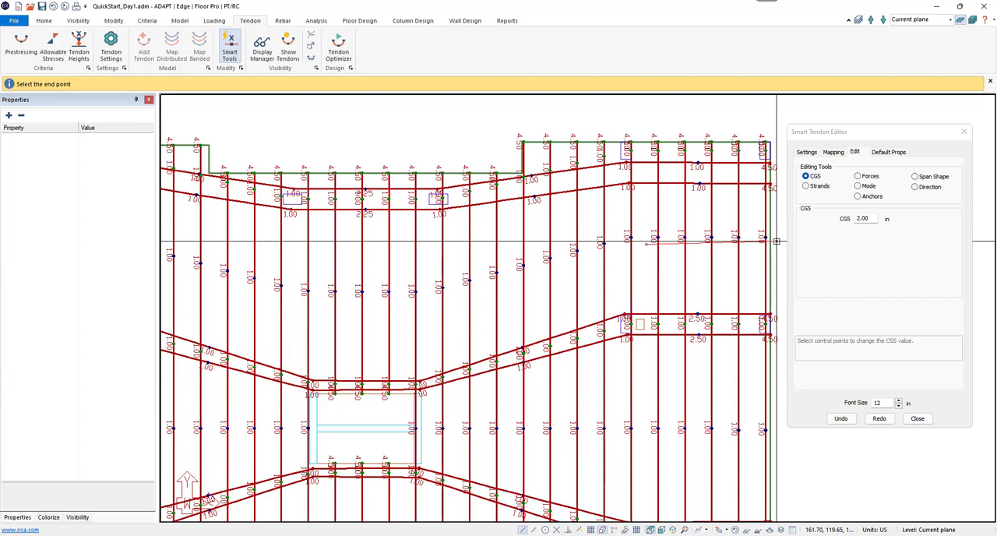
left_click(767, 241)
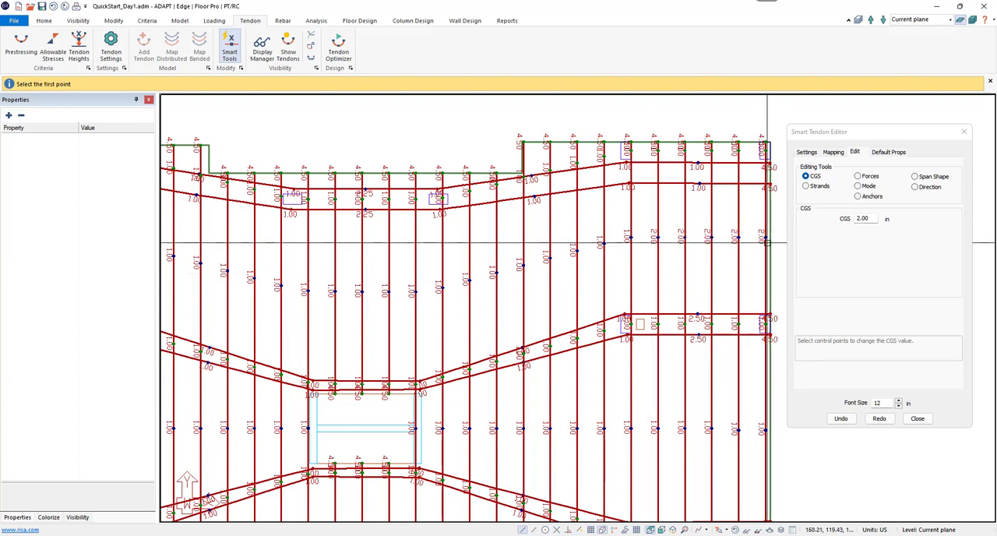
left_click(647, 324)
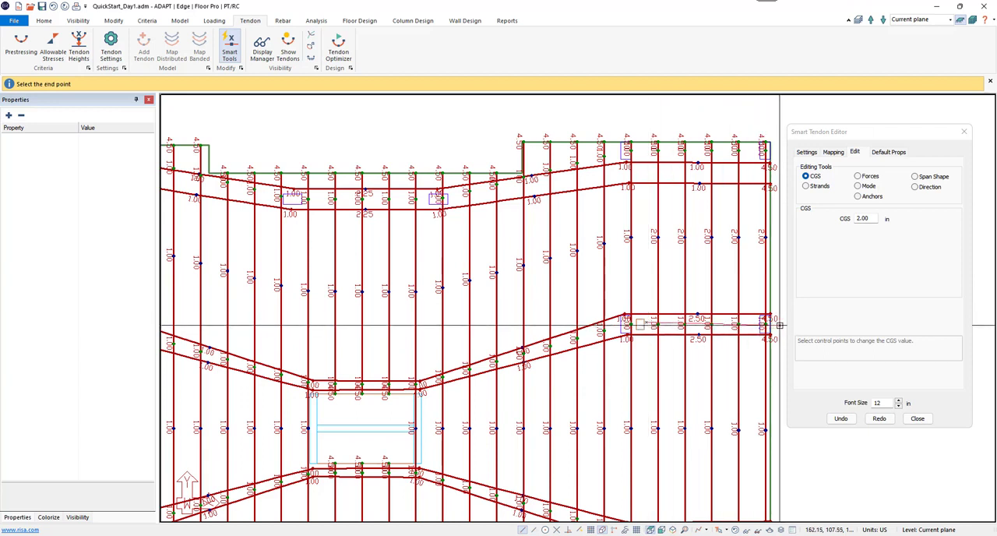
left_click(779, 324)
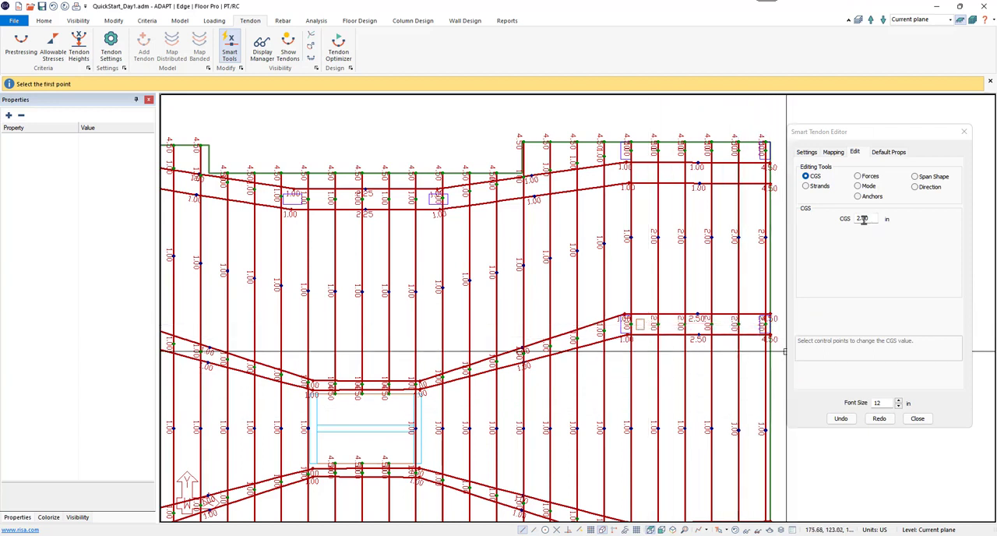
Step: Reset the CGS of the five rightmost tendons to 1.00 in at the upper midspan and the column line below
left_click(647, 241)
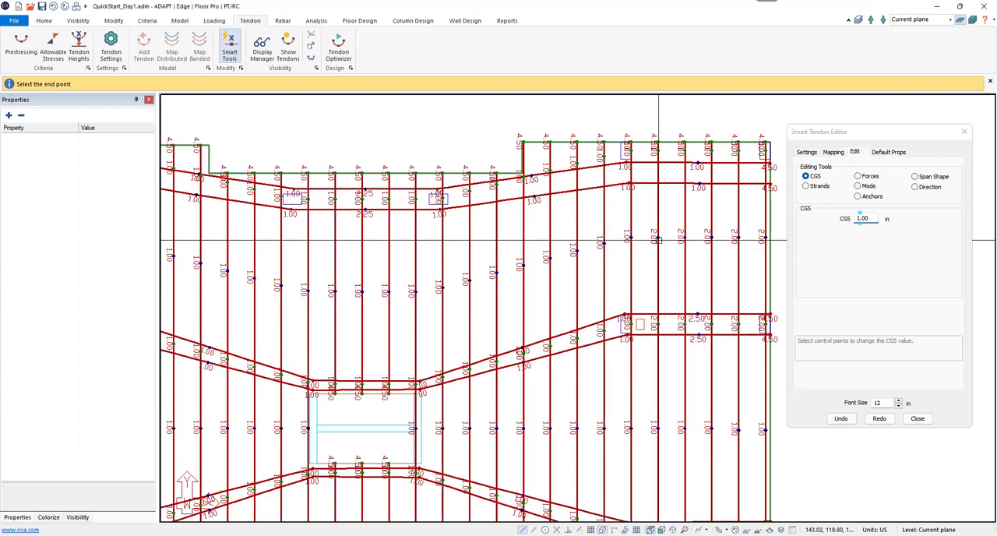
left_click(779, 242)
left_click(650, 329)
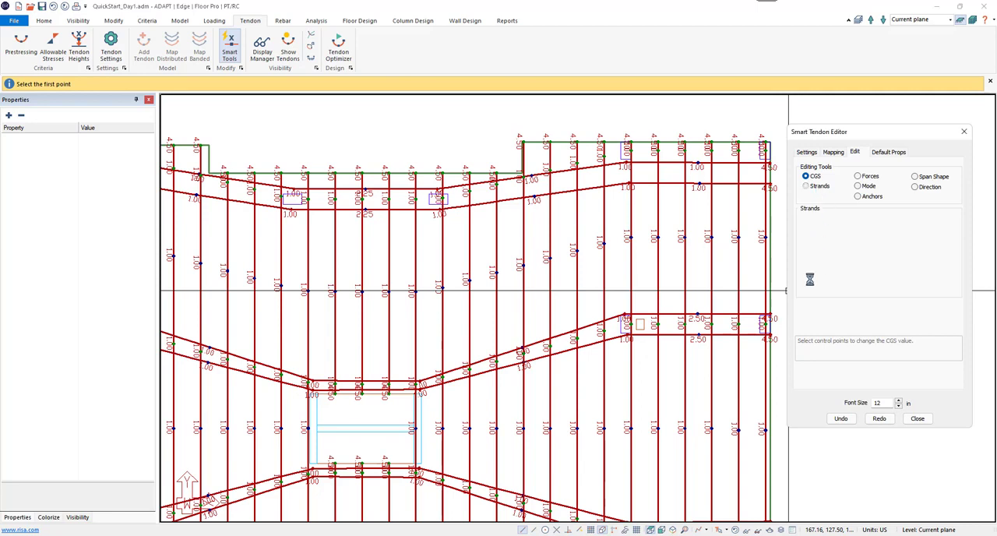
Step: Set the number of strands to 3 for the three vertical tendons directly above the central opening
scroll(536, 382, "down", 5)
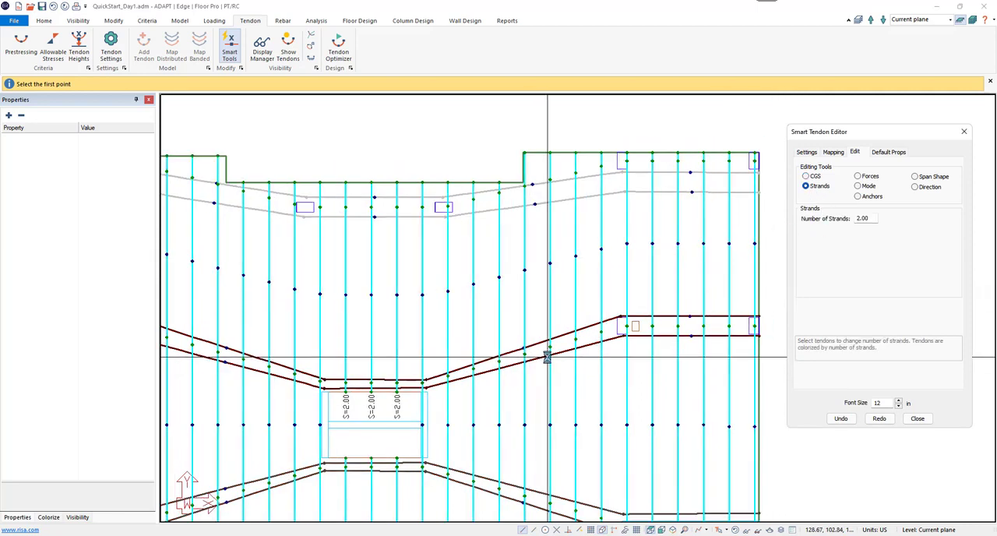
scroll(535, 443, "down", 3)
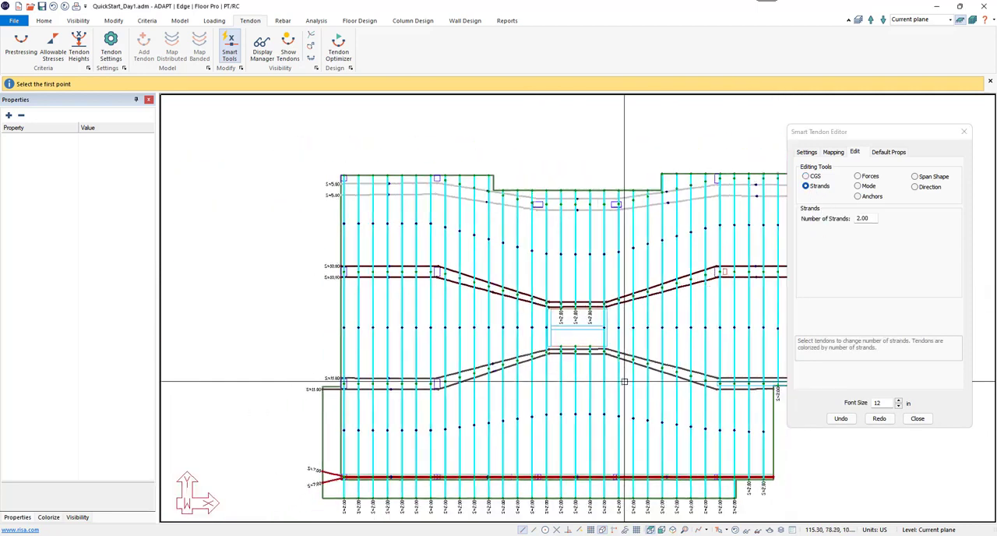
middle_click_drag(539, 480, 510, 473)
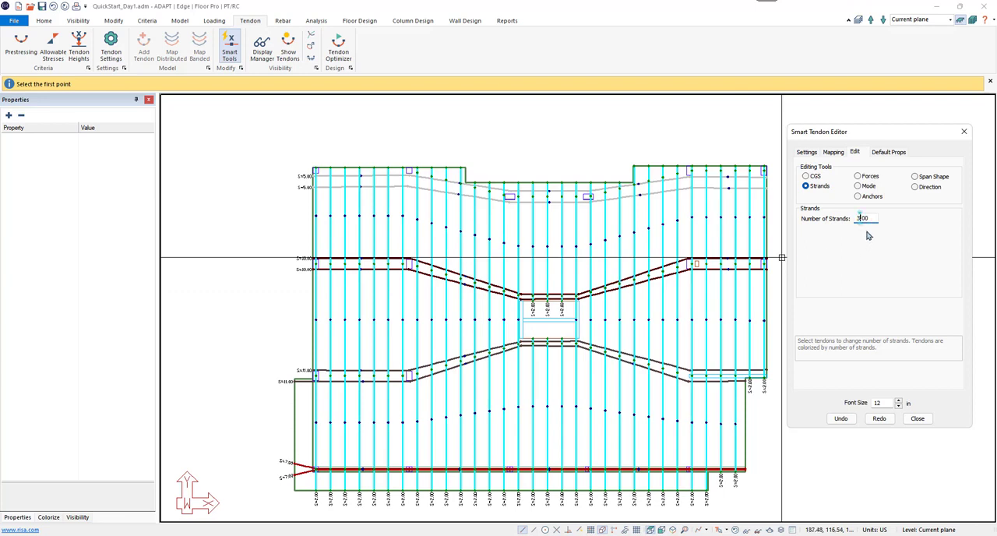
left_click(527, 234)
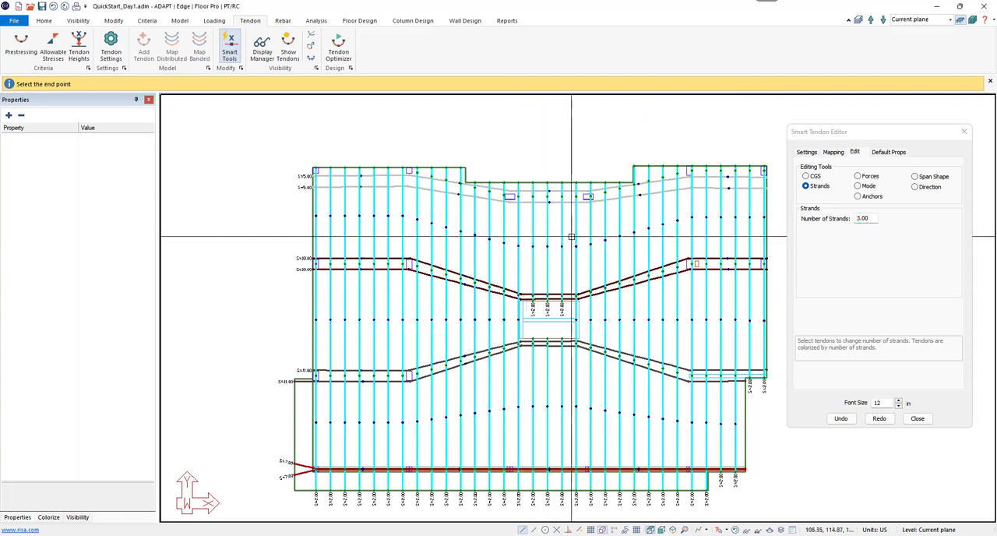
left_click(569, 233)
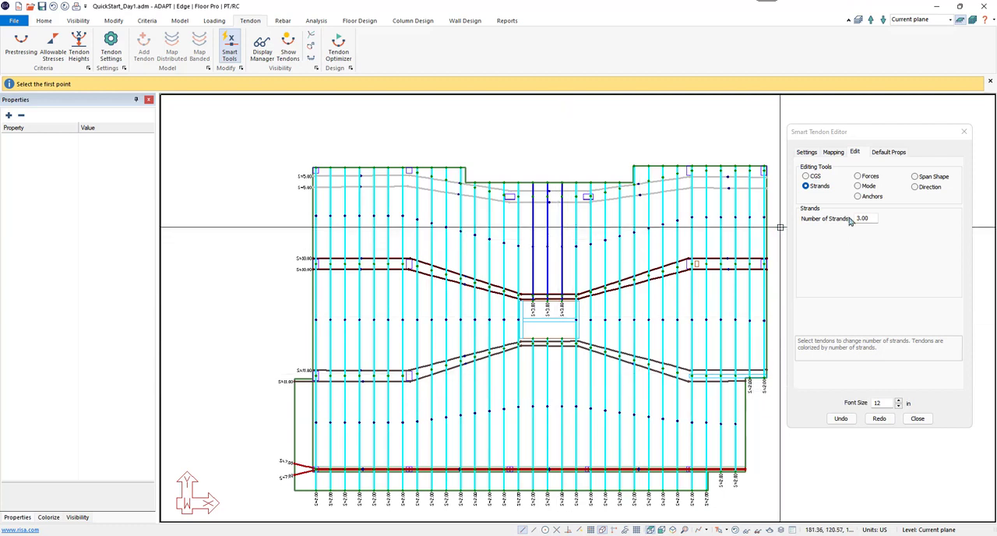
Step: Set the three tendons above the central opening back to 2 strands
type("2")
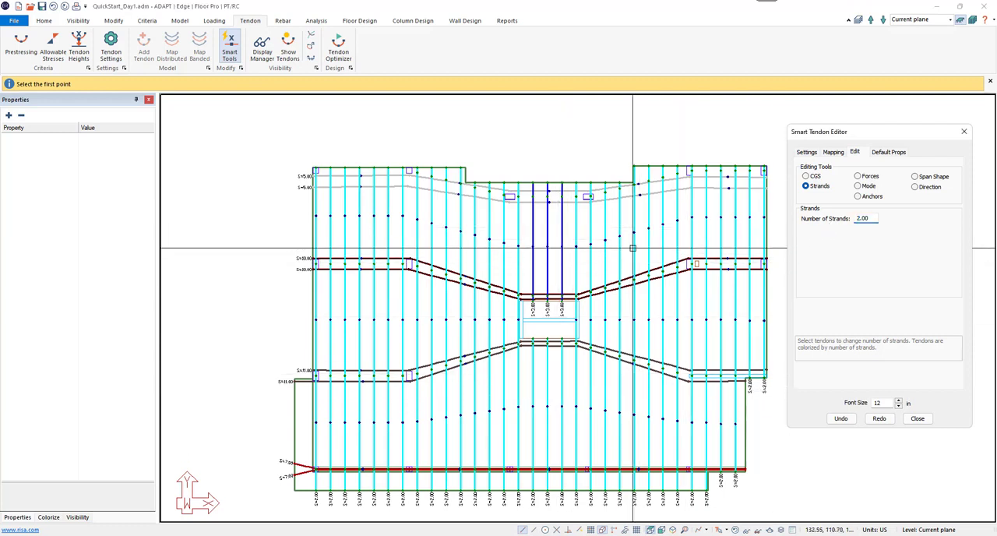
left_click(526, 236)
left_click(565, 236)
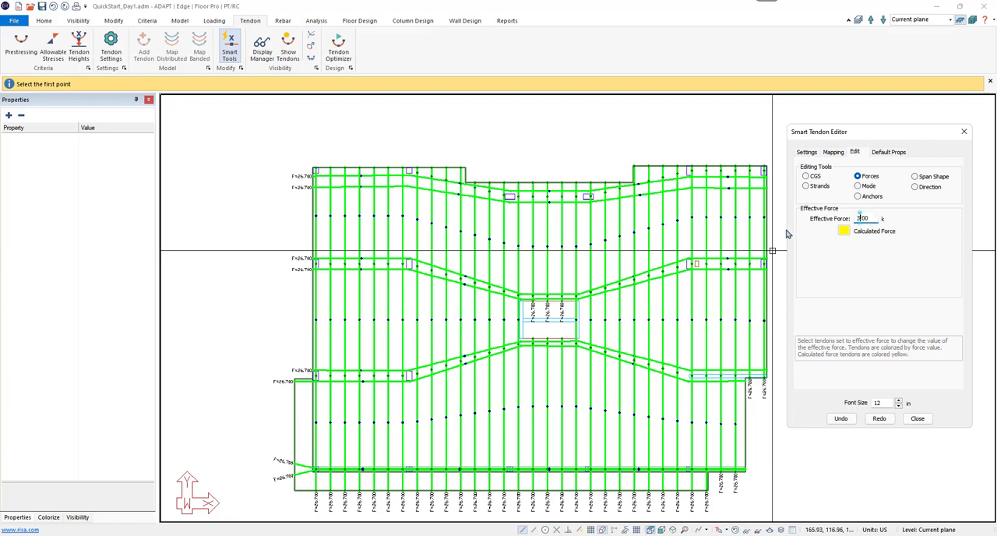
Step: Set the effective force to 32 k for the two vertical tendons at the column line near the slab's right side
left_click(697, 228)
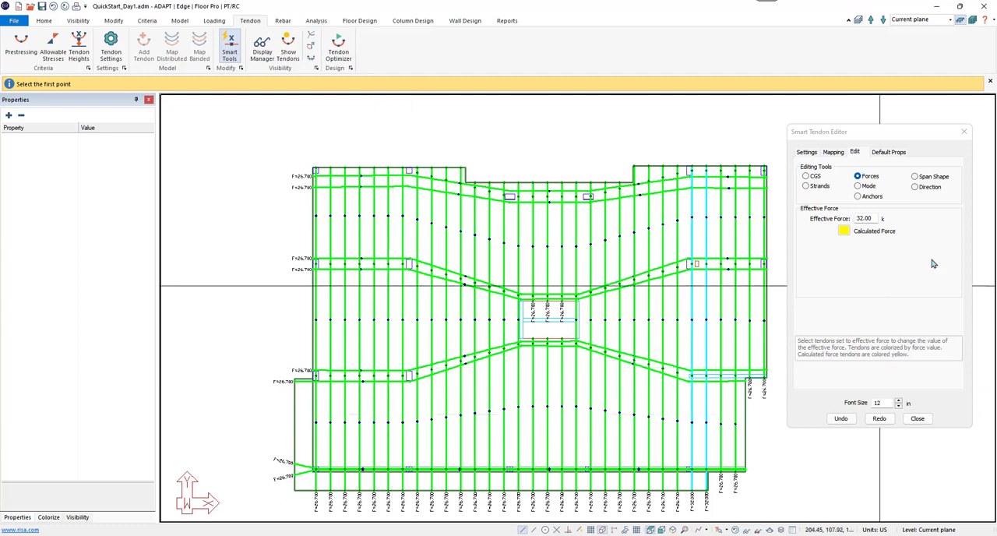
Step: Set the effective force value back to 26 k and undo the 32 k force change on the two vertical tendons
left_click_drag(874, 219, 710, 259)
type("26")
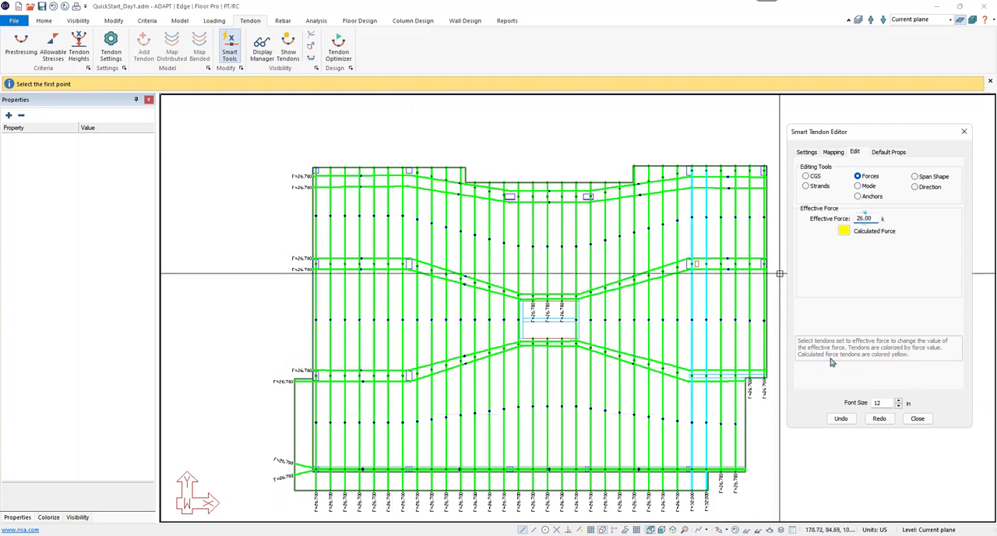
left_click(842, 419)
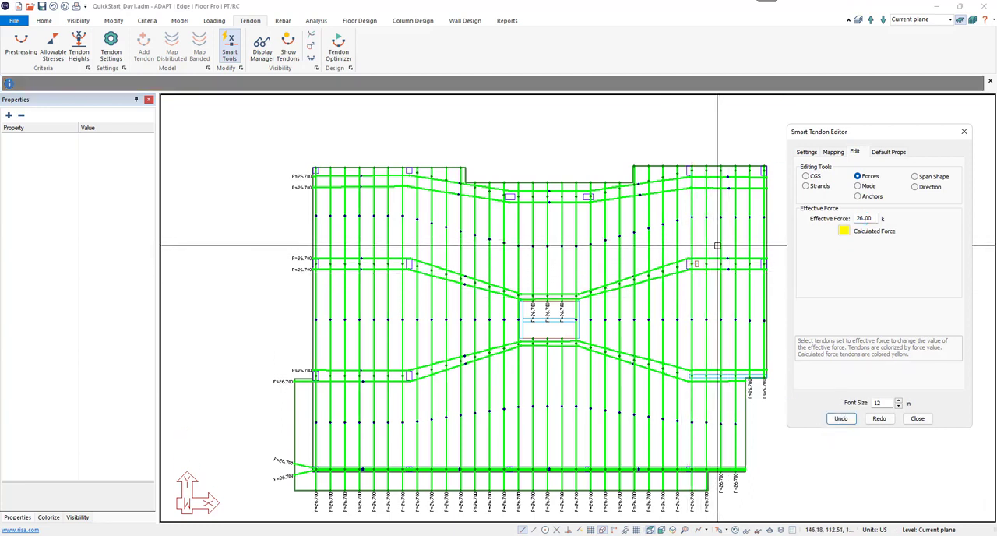
Step: Change all vertical distributed tendons to Straight Line mode, including the three below the central opening
left_click(859, 187)
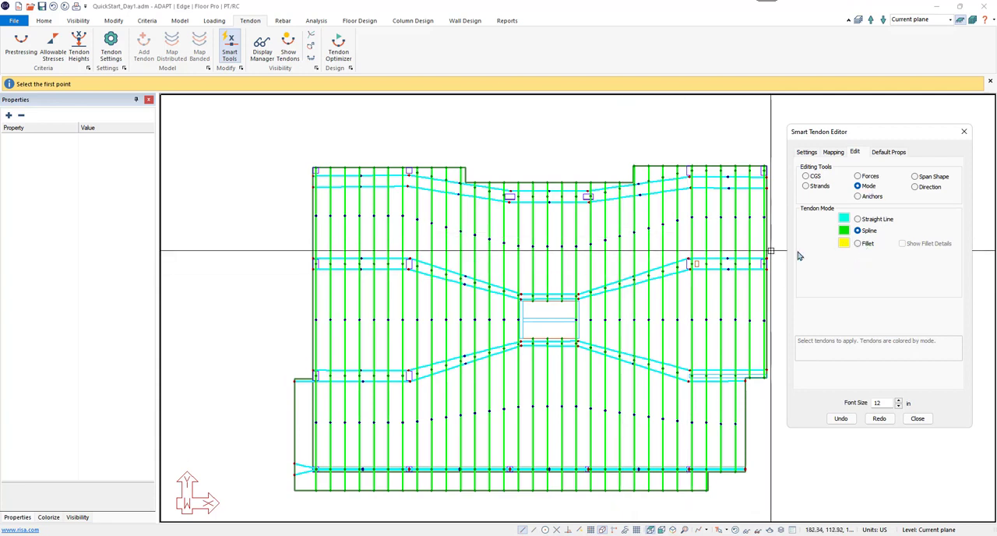
left_click(857, 230)
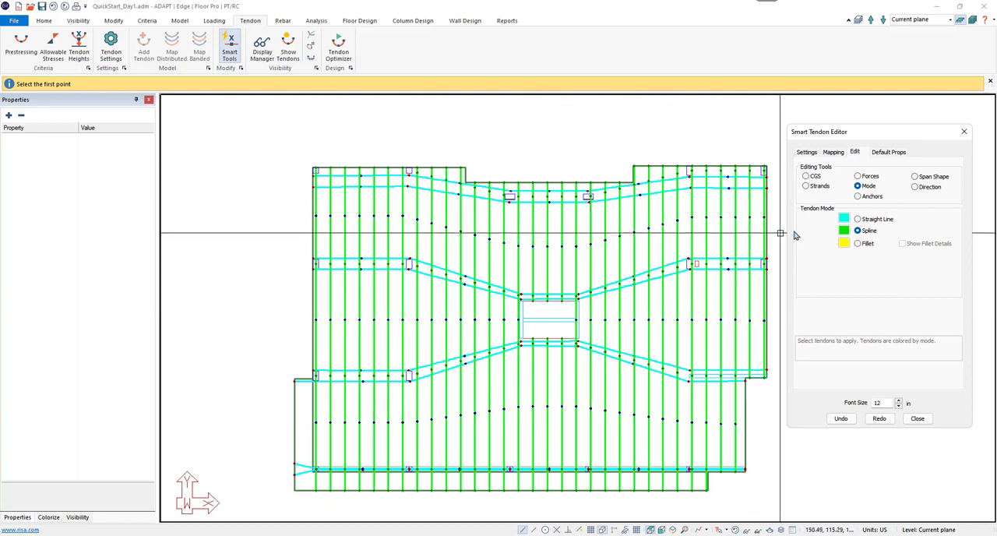
left_click(303, 230)
left_click(779, 223)
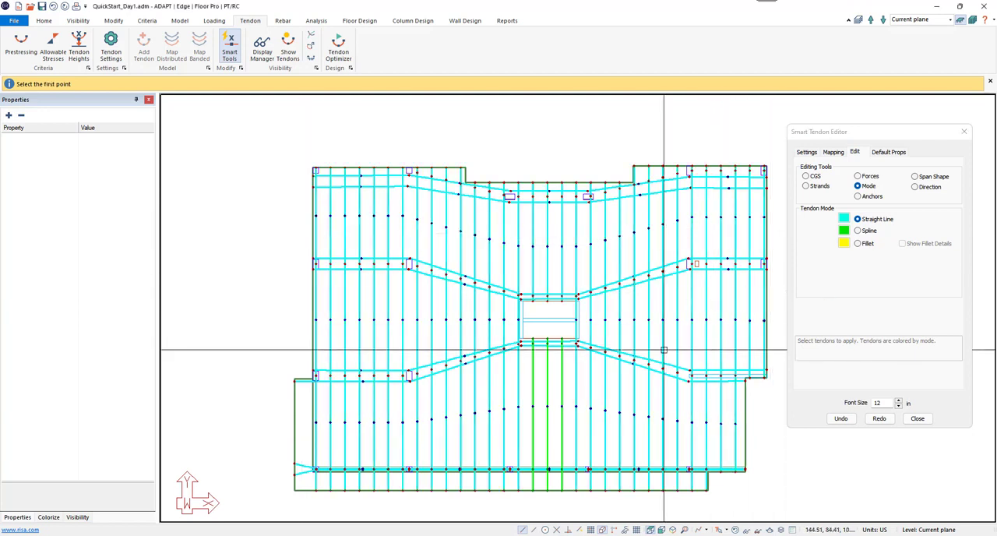
left_click(523, 405)
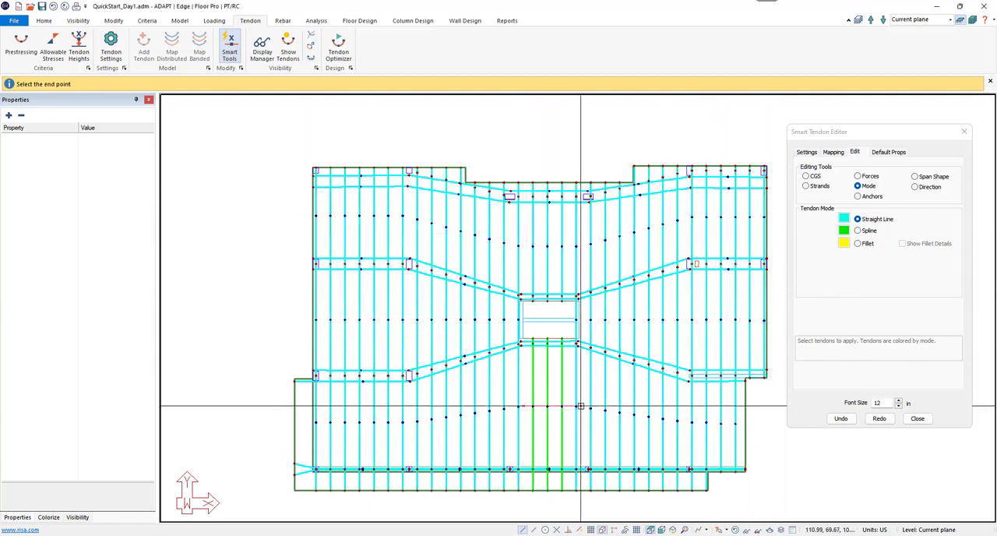
left_click(584, 407)
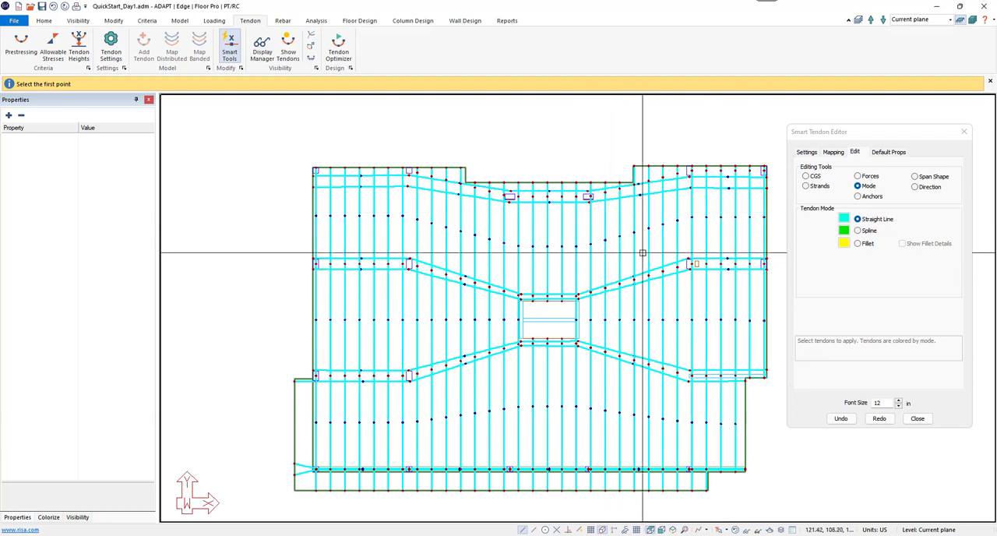
Step: Change the banded tendon pairs along the upper, middle and lower column lines to Spline mode
left_click(859, 230)
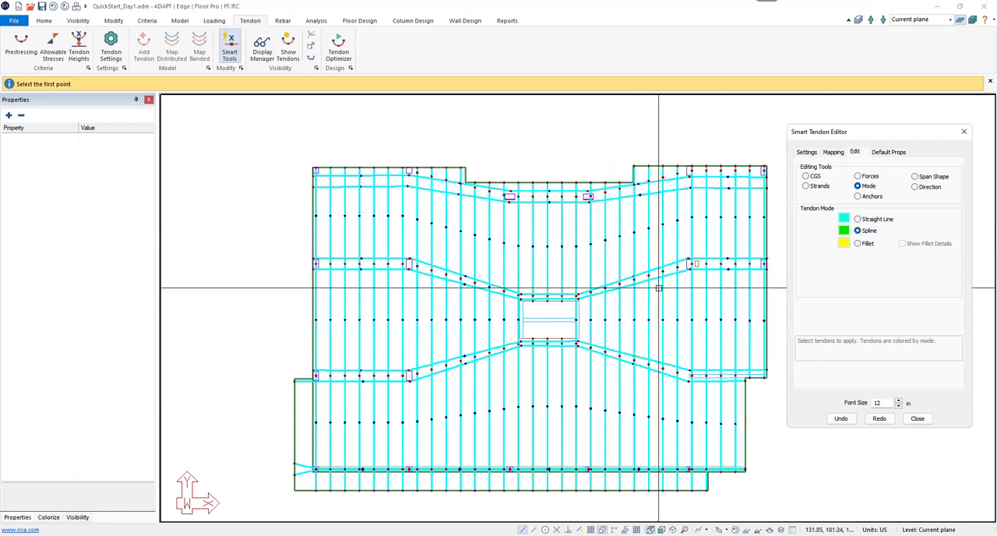
left_click(658, 289)
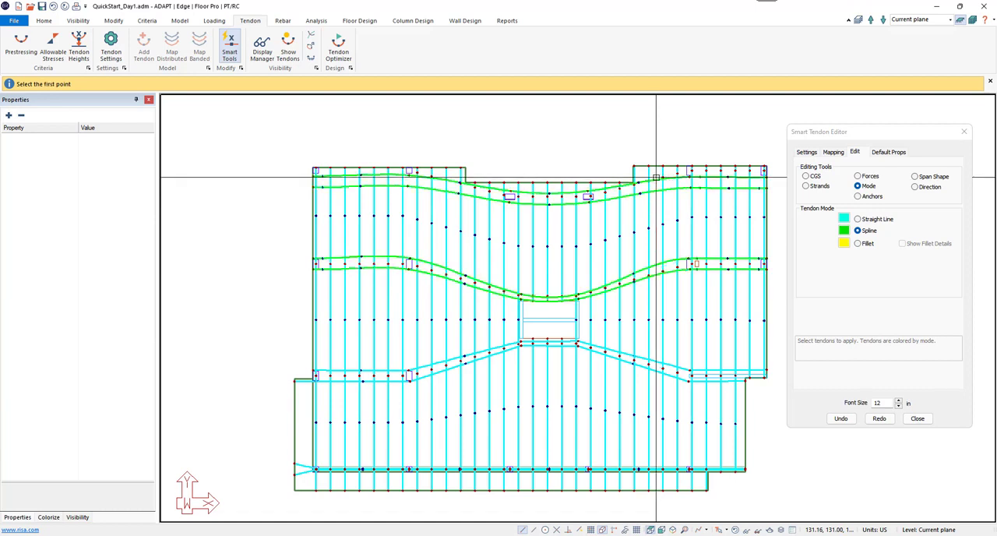
left_click(642, 341)
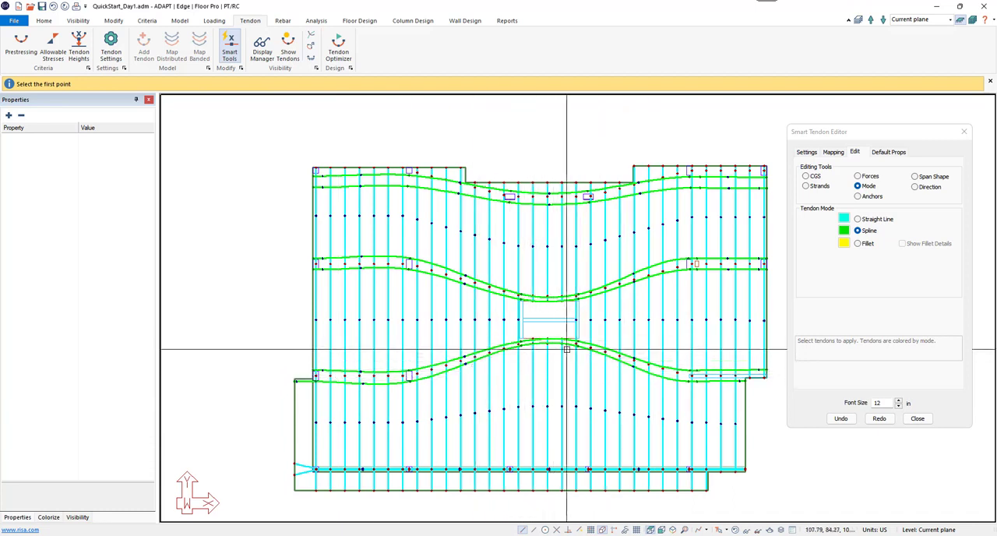
Step: Examine how the splined banded tendons curve at the edges of the central opening and past the adjacent columns
scroll(550, 343, "up", 8)
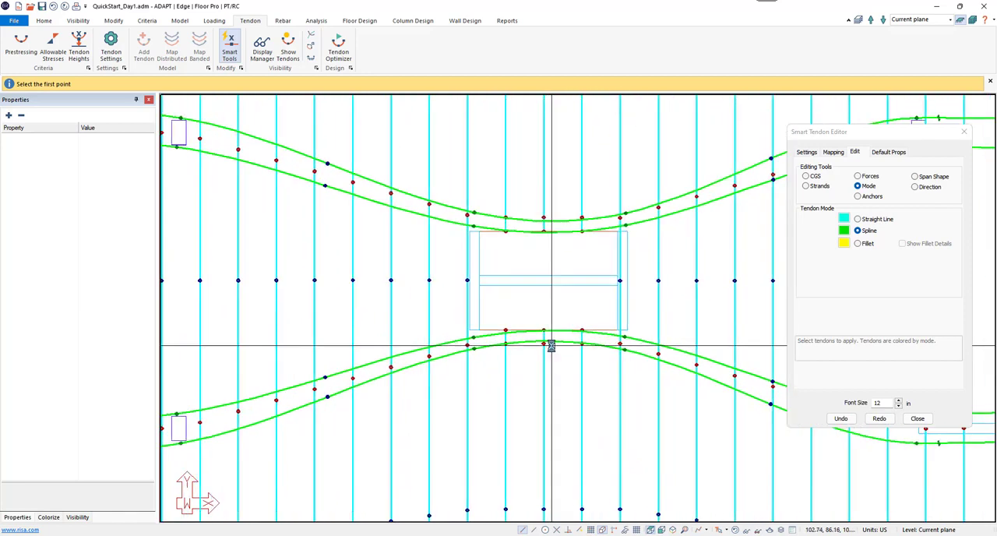
scroll(551, 345, "up", 4)
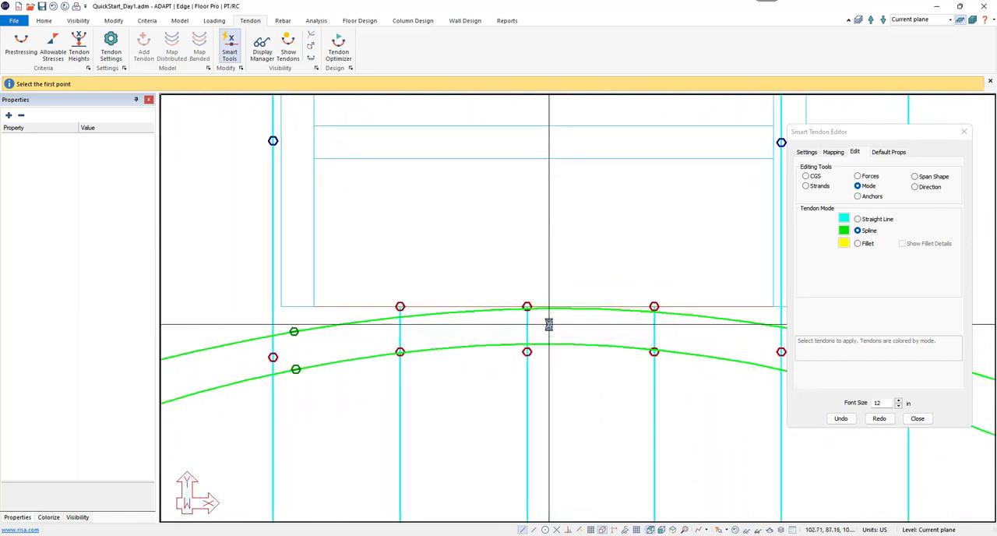
scroll(572, 328, "down", 10)
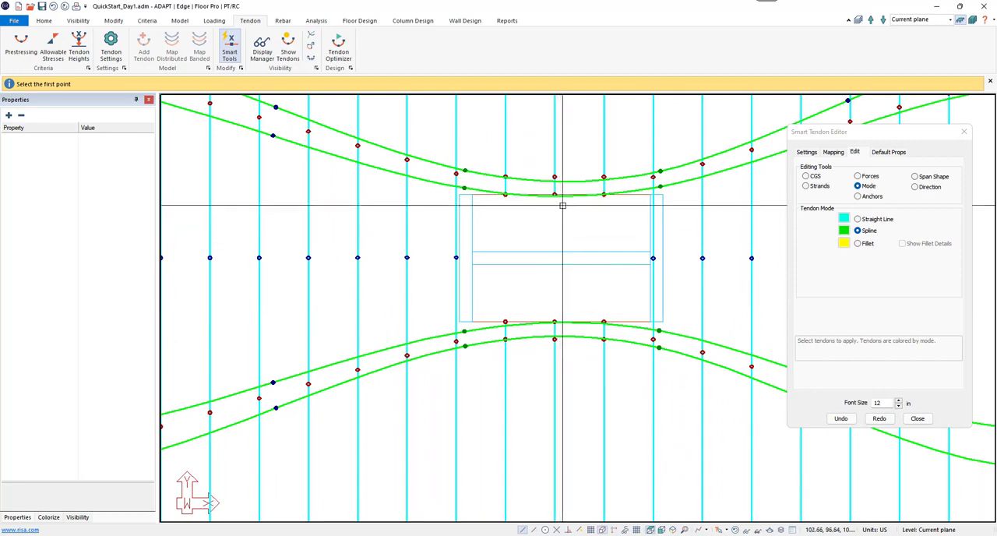
scroll(562, 206, "up", 10)
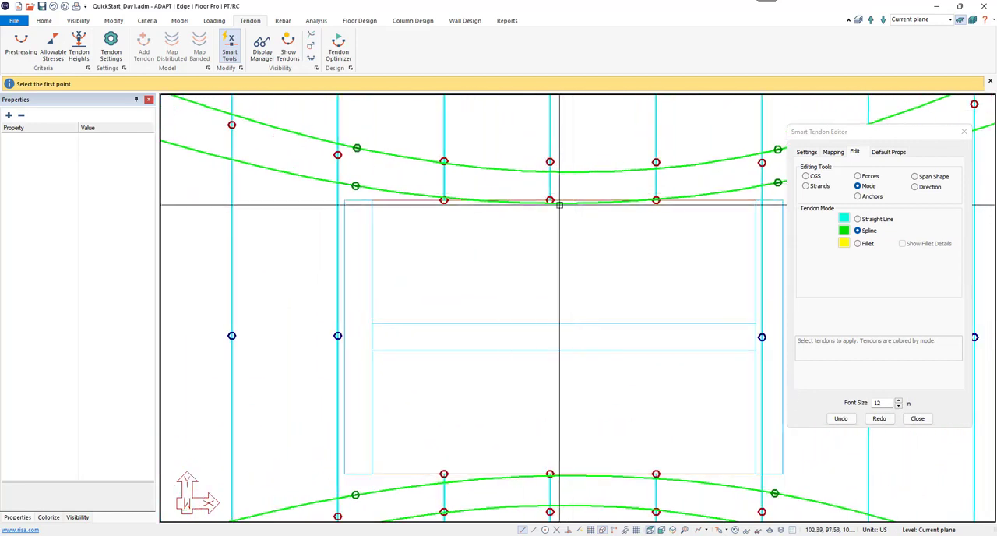
scroll(559, 205, "down", 10)
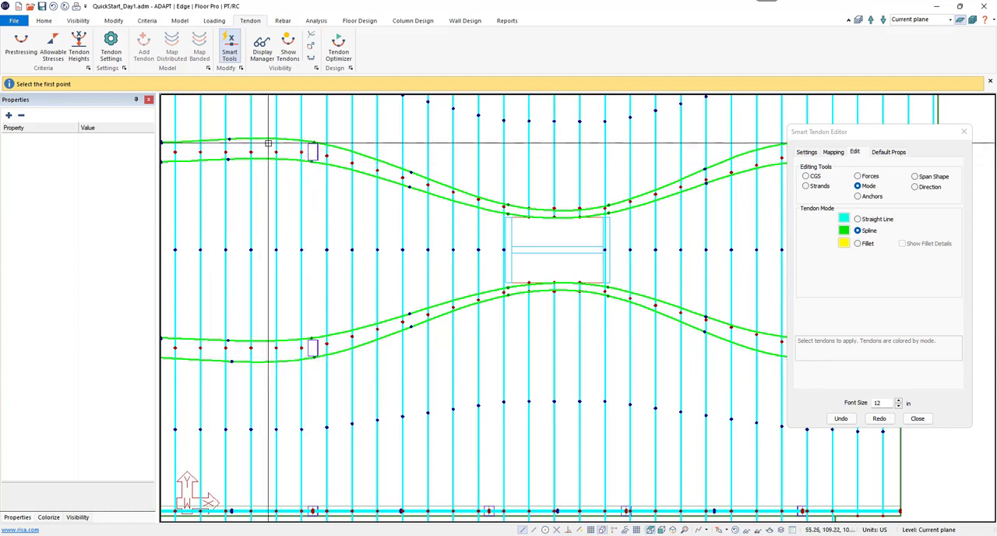
middle_click_drag(519, 240, 309, 255)
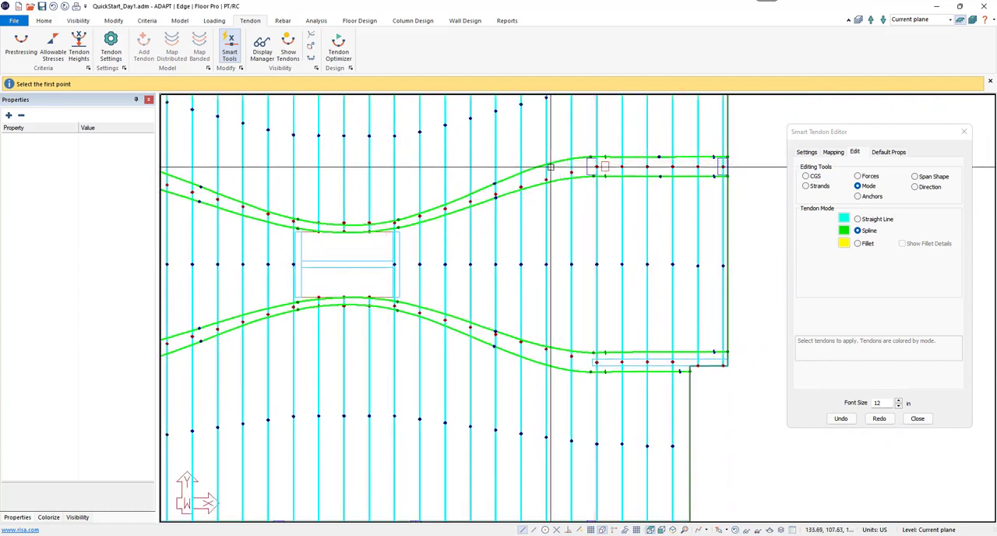
scroll(508, 310, "down", 1)
scroll(507, 310, "down", 3)
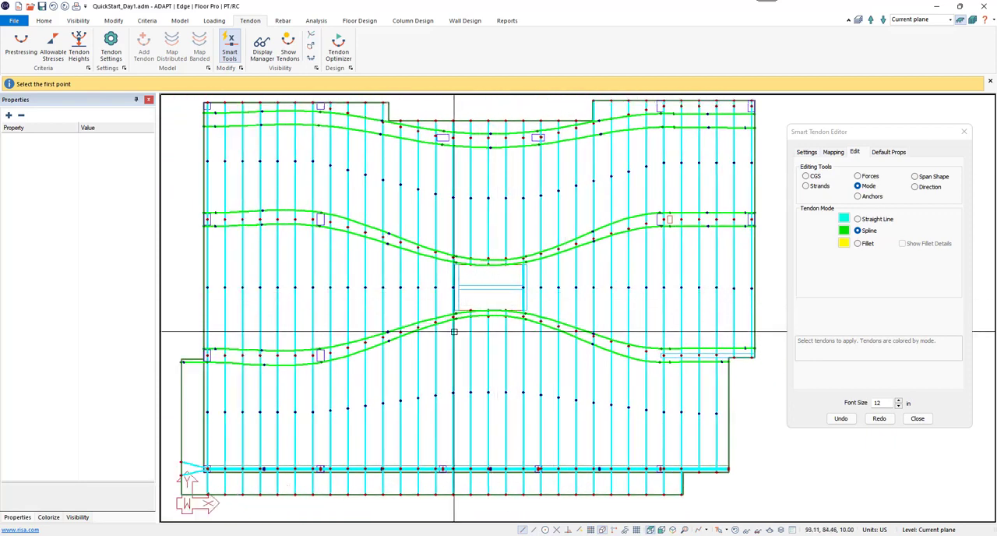
middle_click_drag(492, 305, 501, 324)
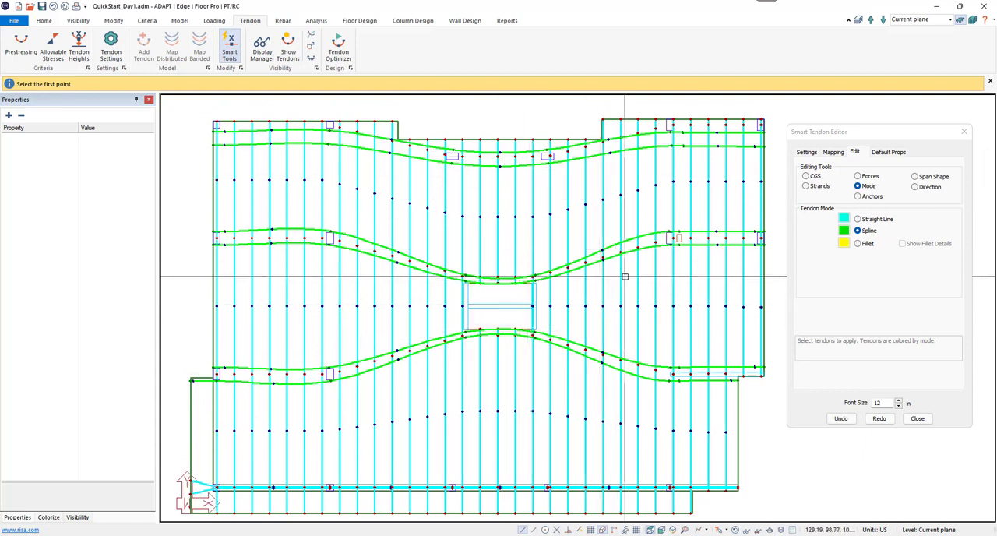
Step: Add swerve points to the banded tendons above and below the central opening, just inside its left and right edges
left_click(832, 153)
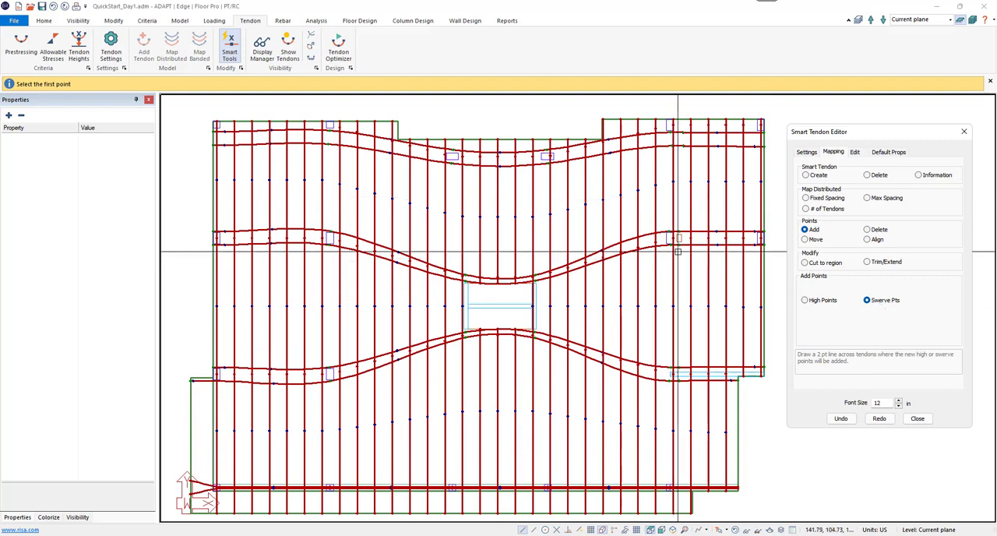
middle_click_drag(672, 257, 675, 311)
scroll(592, 335, "up", 3)
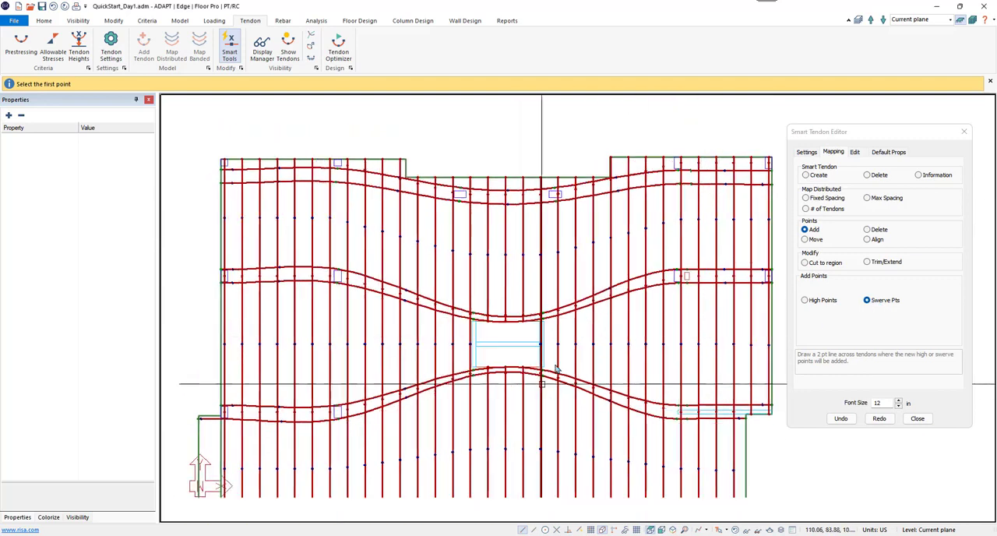
scroll(508, 357, "up", 2)
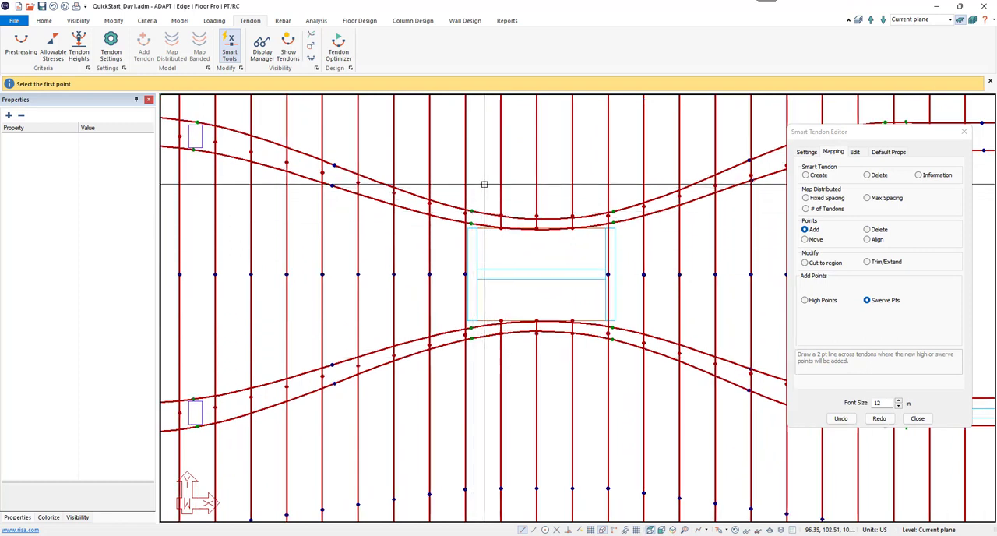
left_click(485, 364)
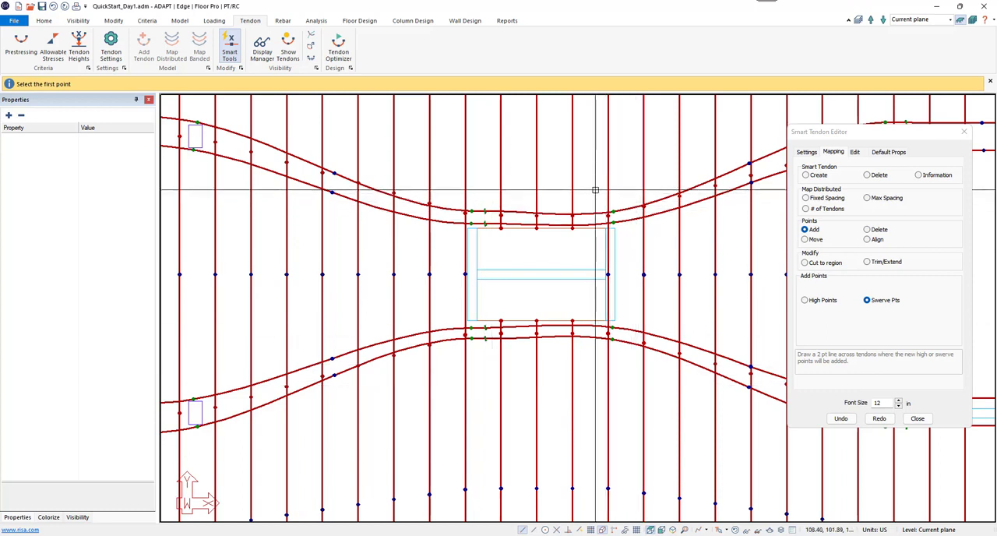
left_click(599, 382)
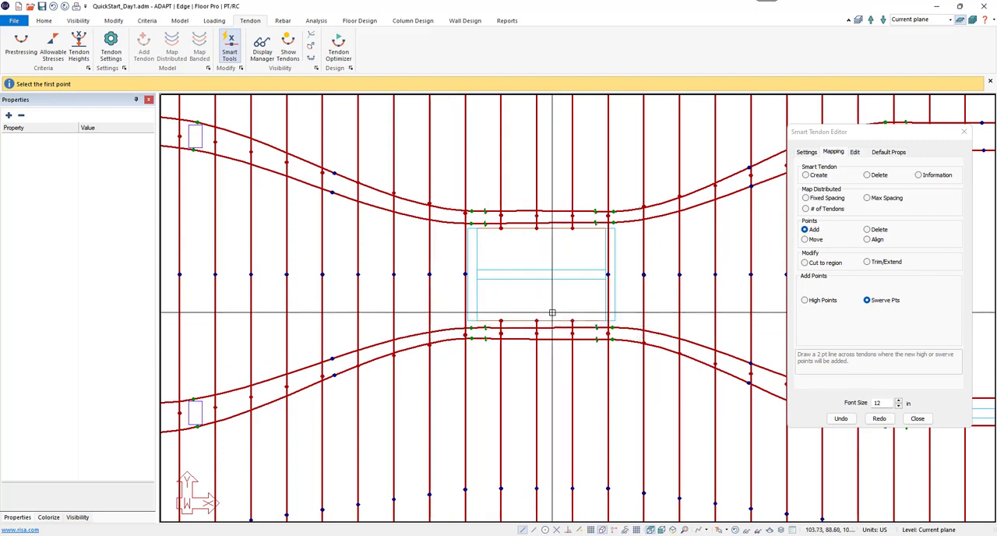
Step: Add swerve points to the middle and lower banded tendon pairs beside the interior columns on both sides of the slab
scroll(514, 324, "down", 2)
middle_click_drag(319, 404, 367, 416)
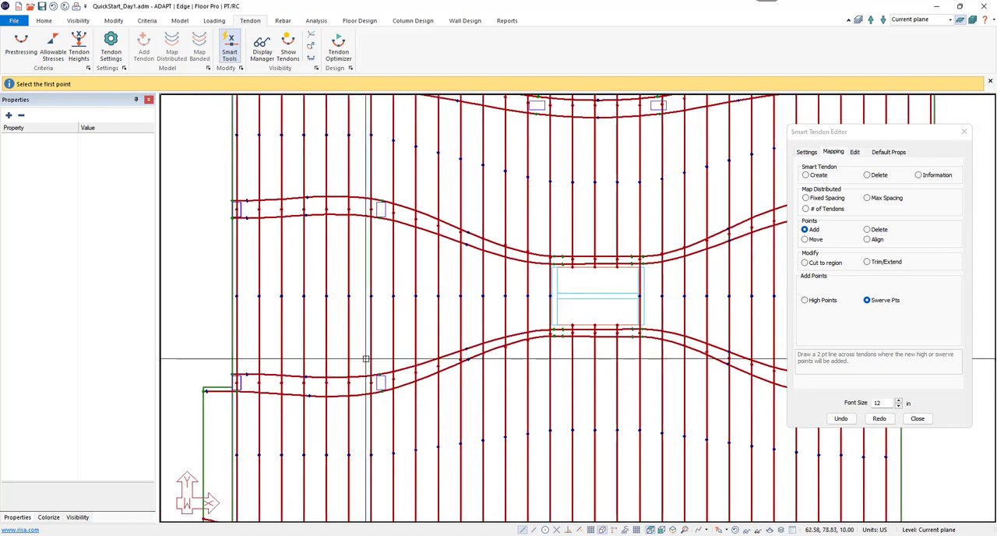
left_click(366, 174)
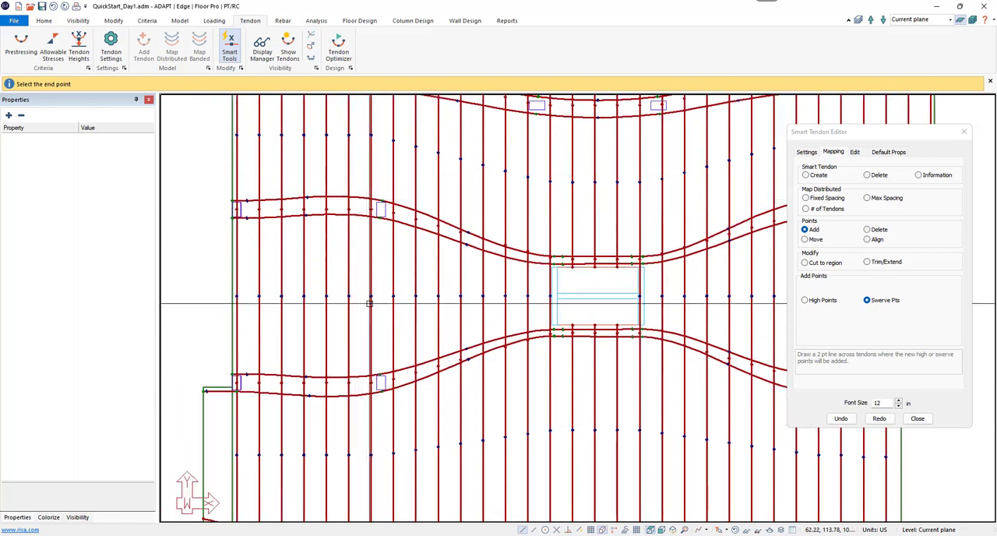
left_click(364, 409)
middle_click_drag(419, 356, 206, 351)
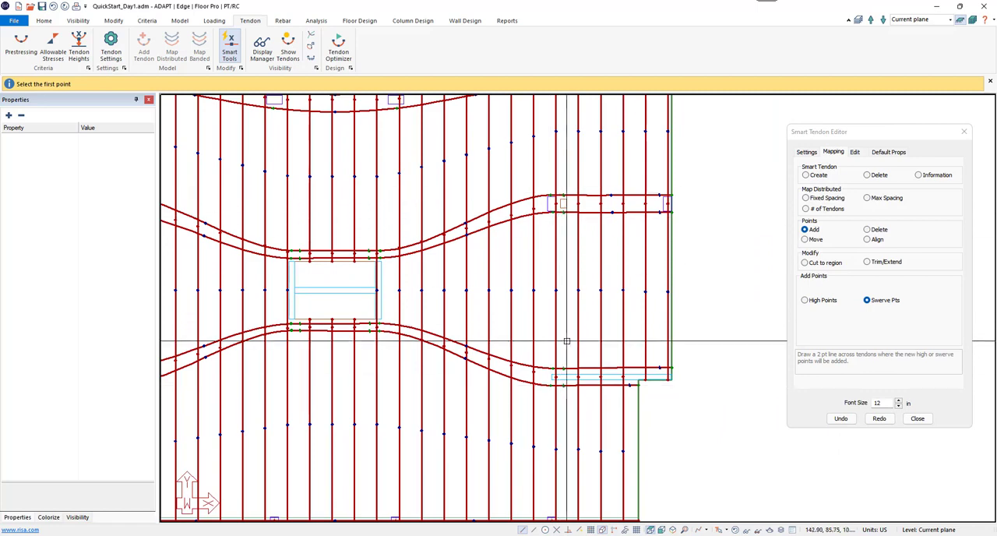
middle_click_drag(563, 218, 645, 293)
Step: Add swerve points to the upper banded tendon pair near both corners of the recessed slab edge and at the upper-left interior column
scroll(571, 292, "up", 1)
scroll(571, 292, "up", 1)
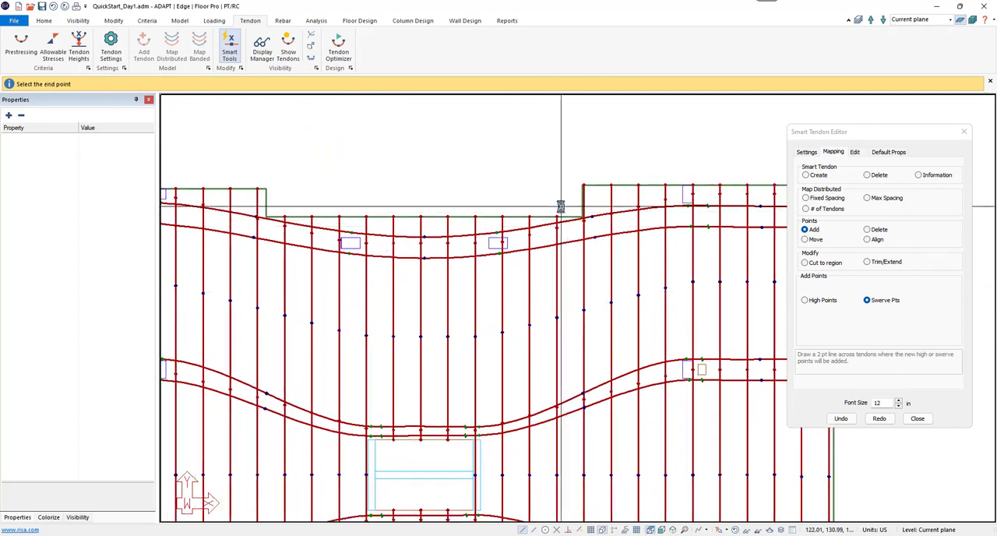
left_click(562, 274)
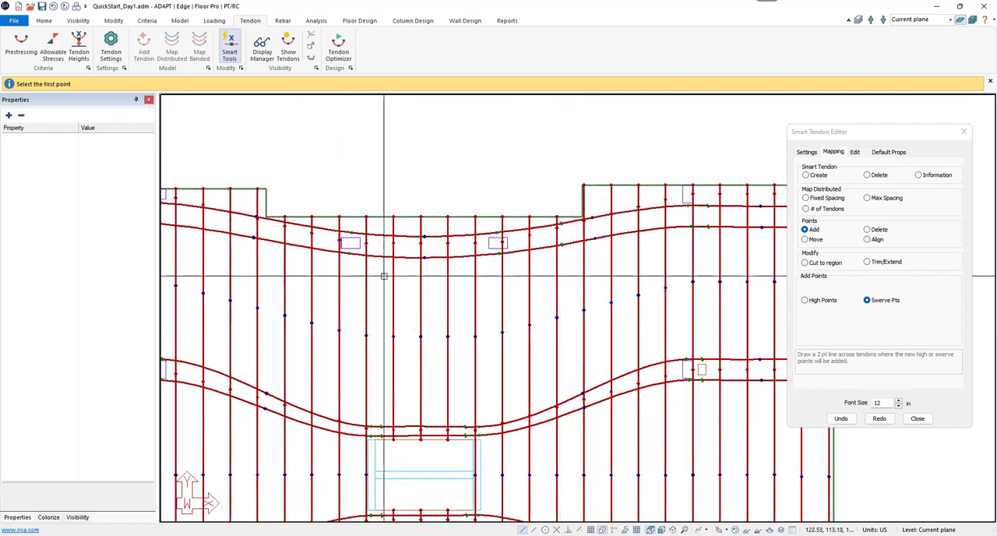
left_click(292, 279)
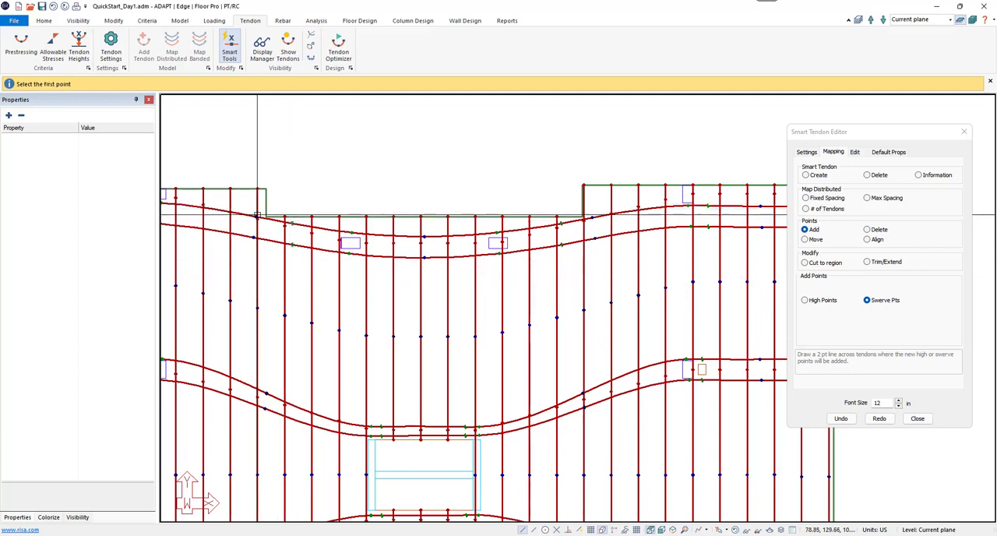
middle_click_drag(306, 245, 423, 256)
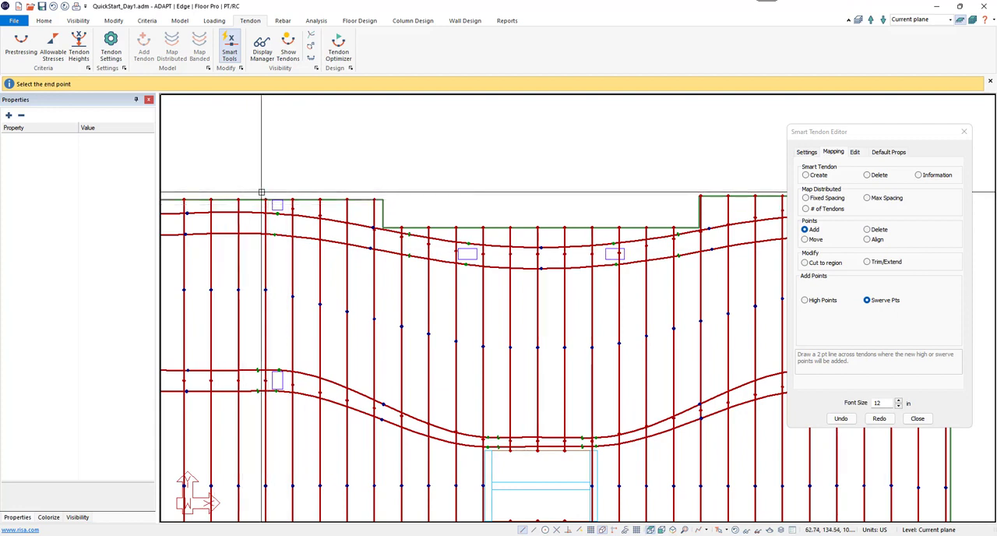
left_click(262, 255)
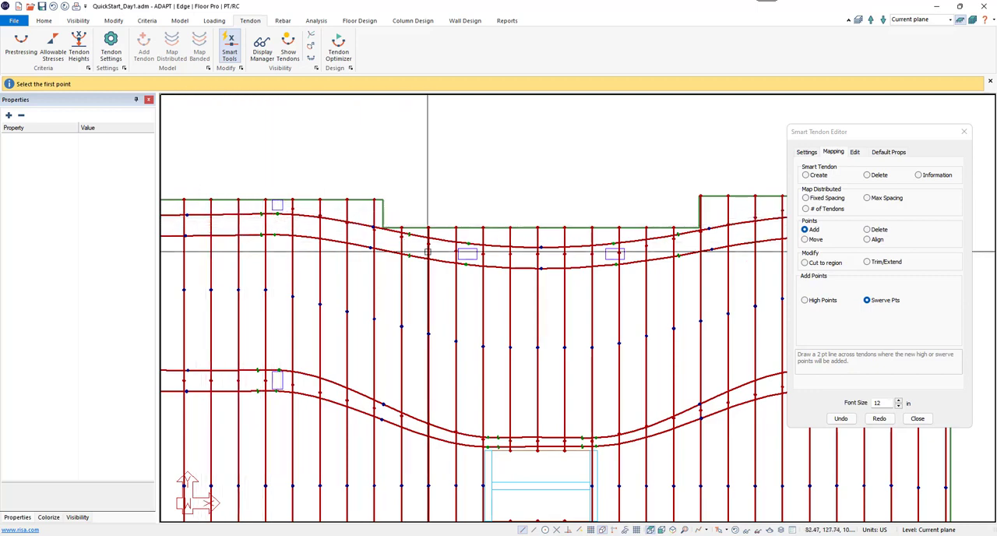
Step: Move the upper banded pair's swerve points near the recess's left corner inward, away from the slab edge
middle_click_drag(740, 241, 538, 260)
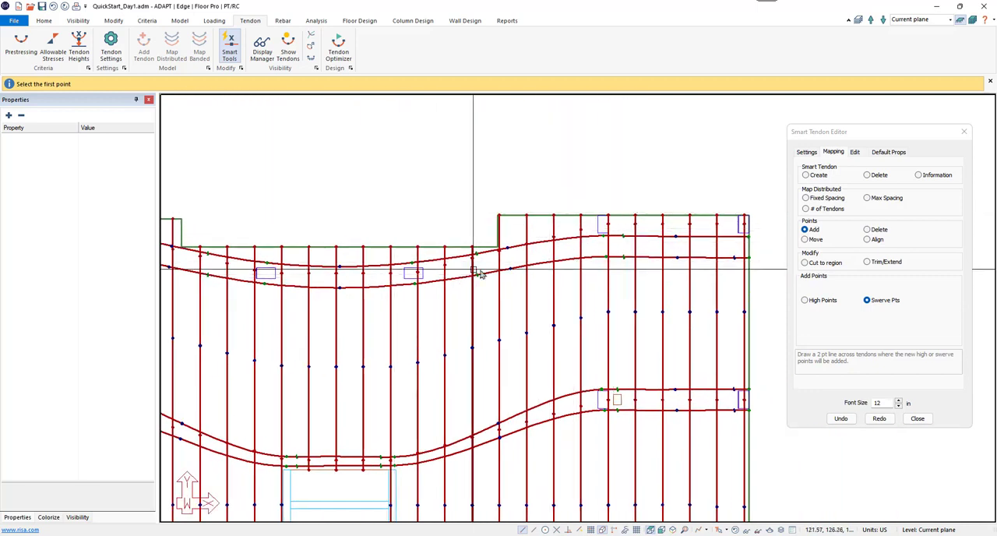
middle_click_drag(474, 270, 596, 270)
middle_click_drag(429, 291, 435, 291)
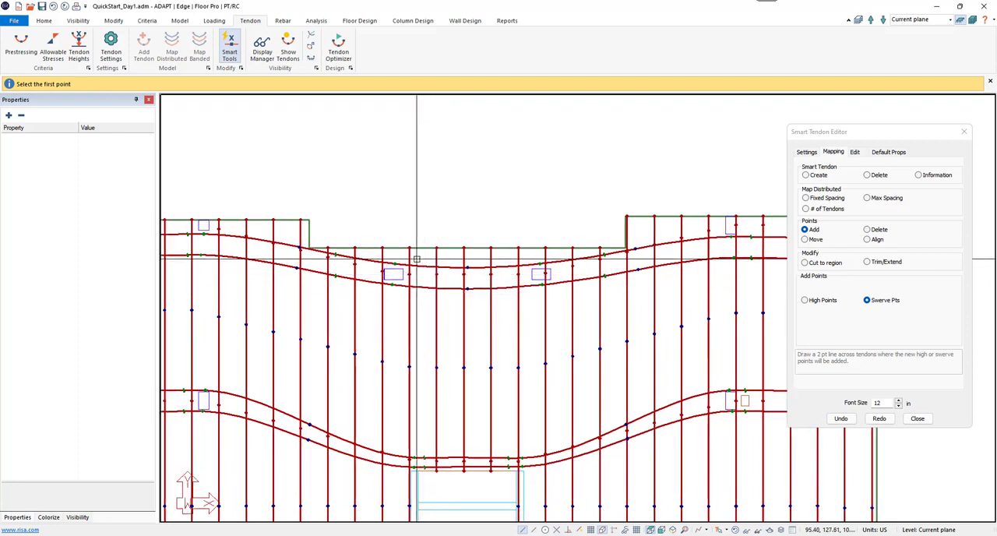
left_click(336, 257)
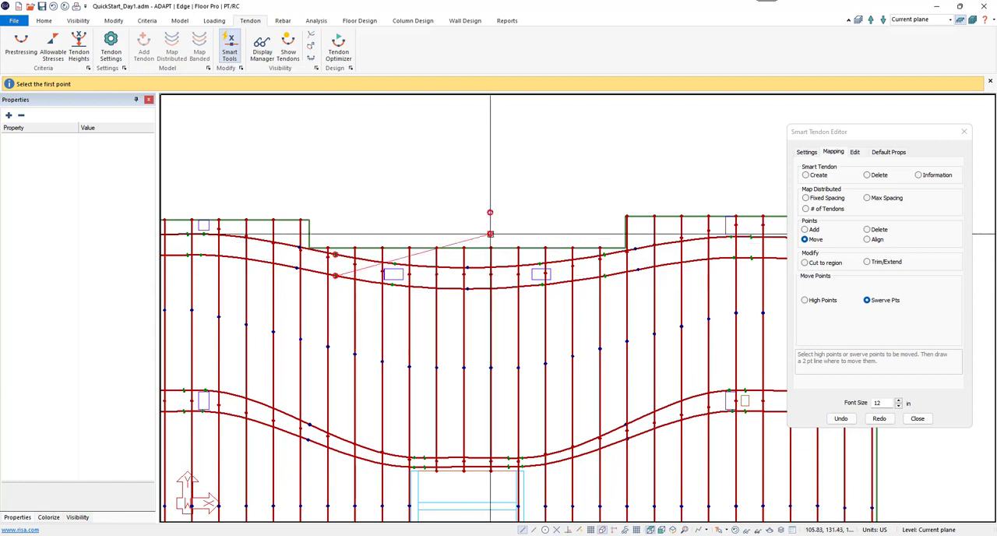
left_click(336, 286)
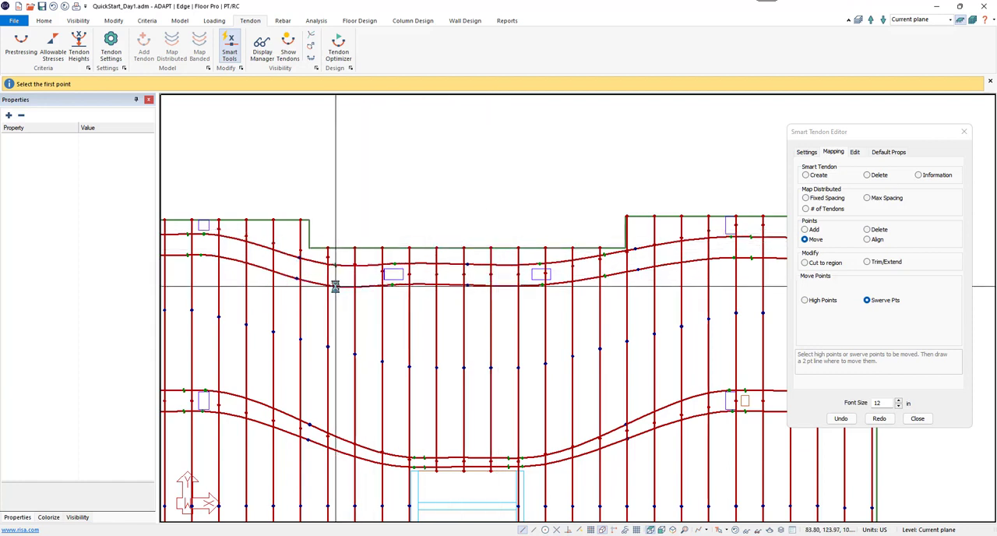
Step: Move the upper banded pair's swerve points inward from the recess's right corner and add swerve points just inside both recess columns
left_click(606, 285)
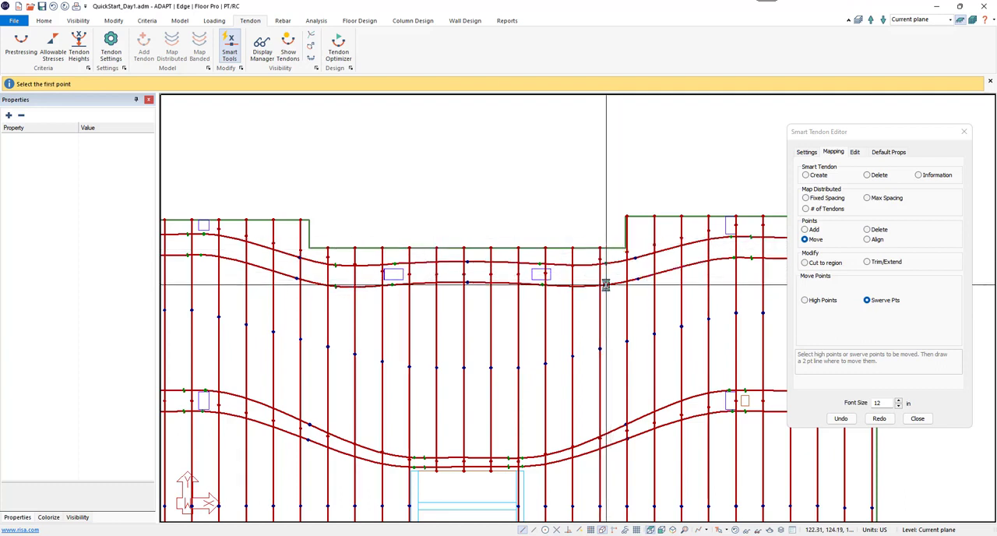
middle_click_drag(443, 293, 468, 297)
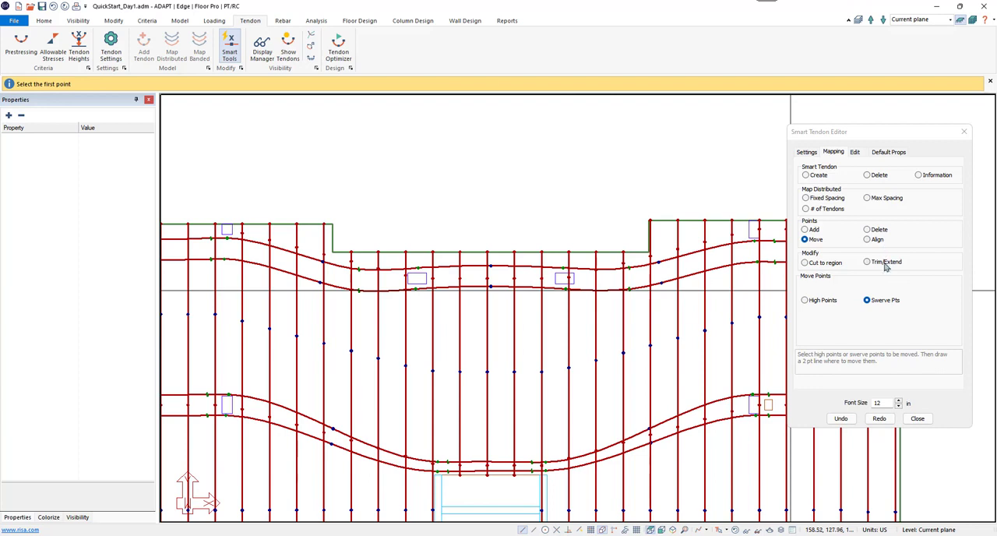
left_click(812, 229)
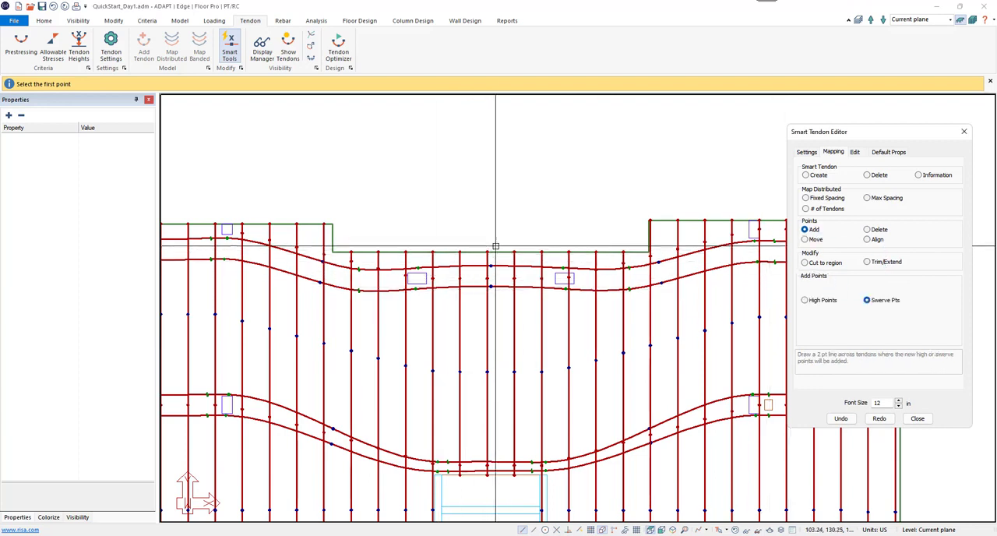
left_click(437, 241)
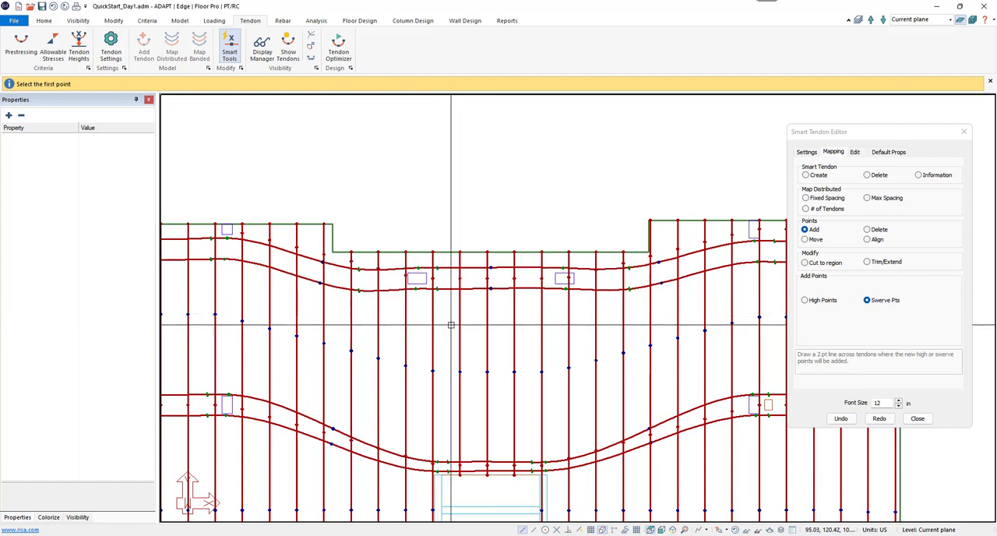
left_click(548, 323)
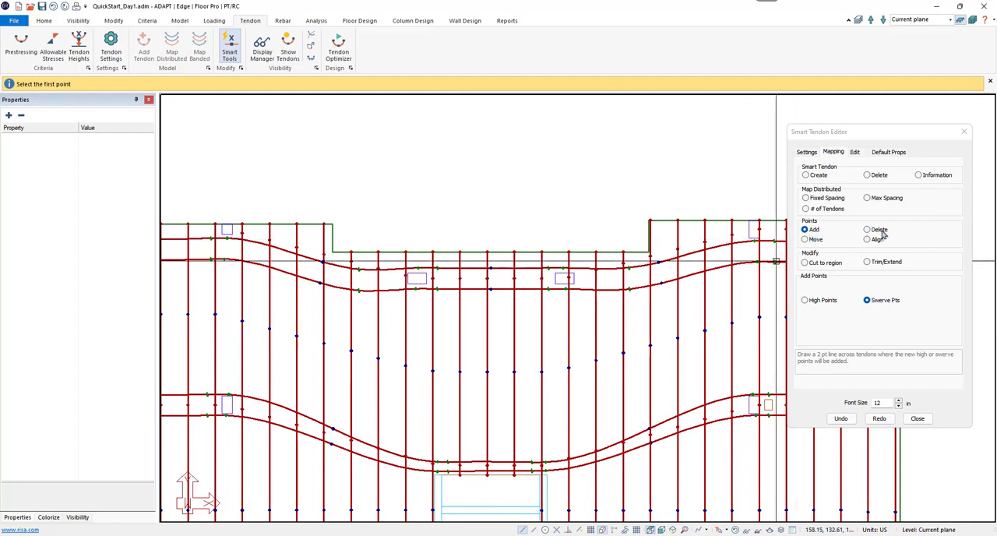
middle_click_drag(705, 281, 416, 282)
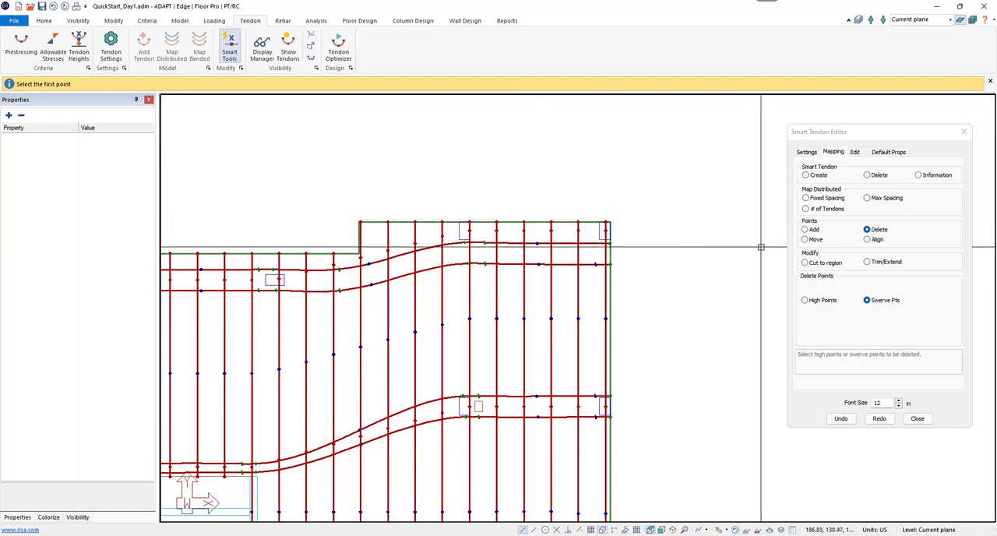
left_click(632, 233)
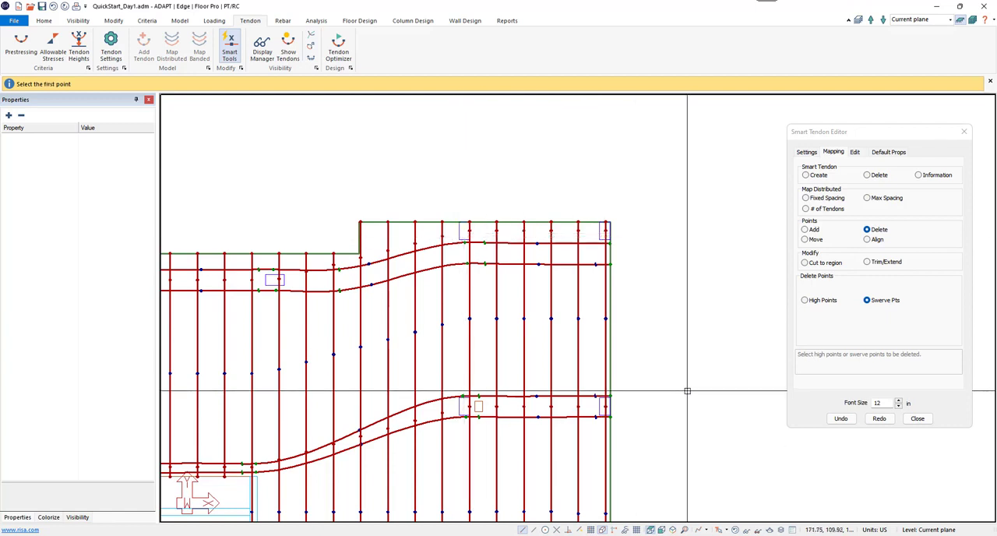
left_click(463, 229)
left_click(632, 233)
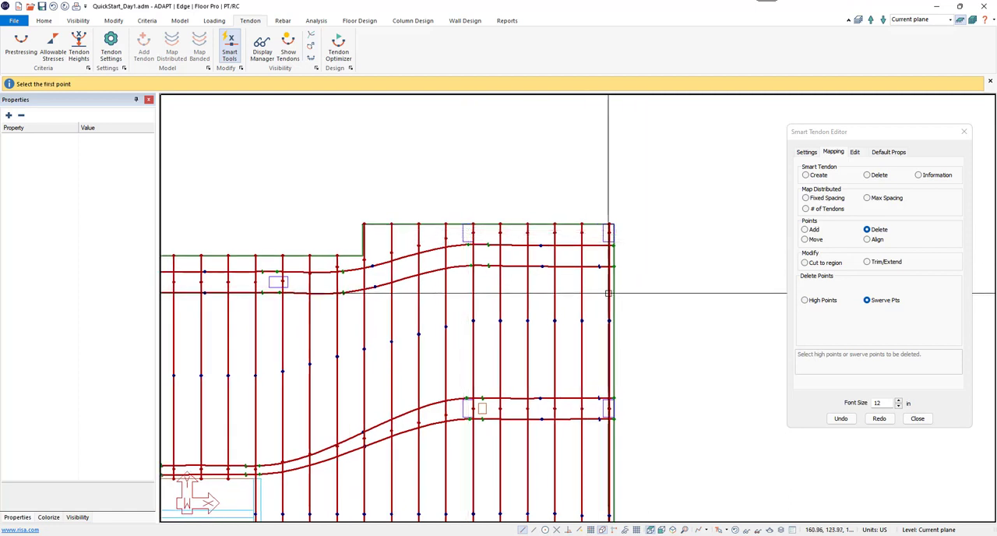
Step: Delete the distributed tendons' high points along the column line at the slab's upper-right edge
left_click(806, 230)
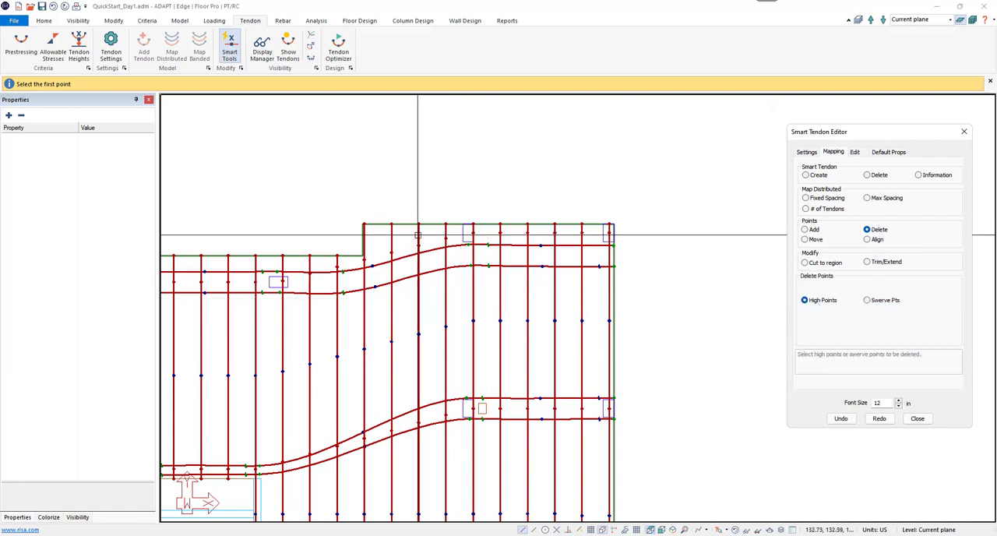
left_click(459, 232)
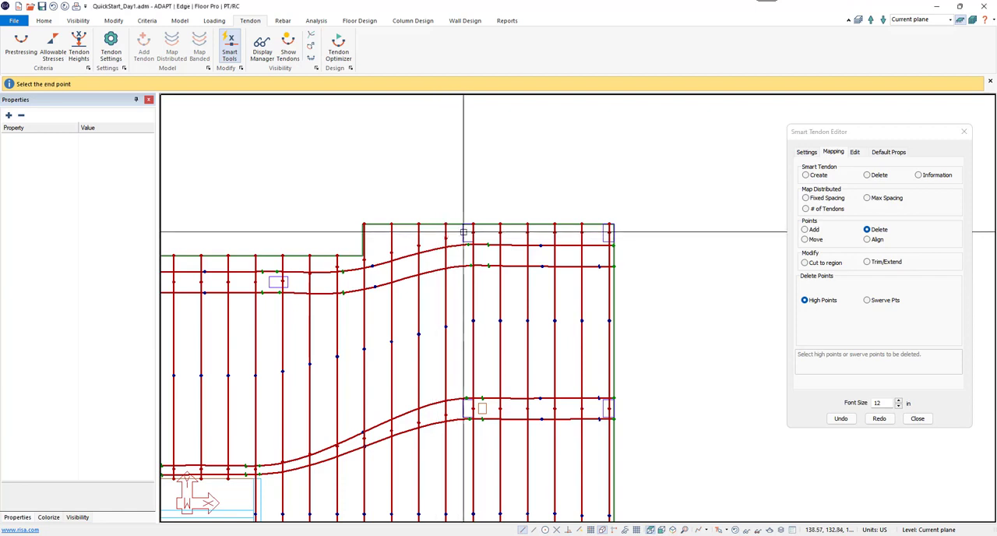
left_click(636, 231)
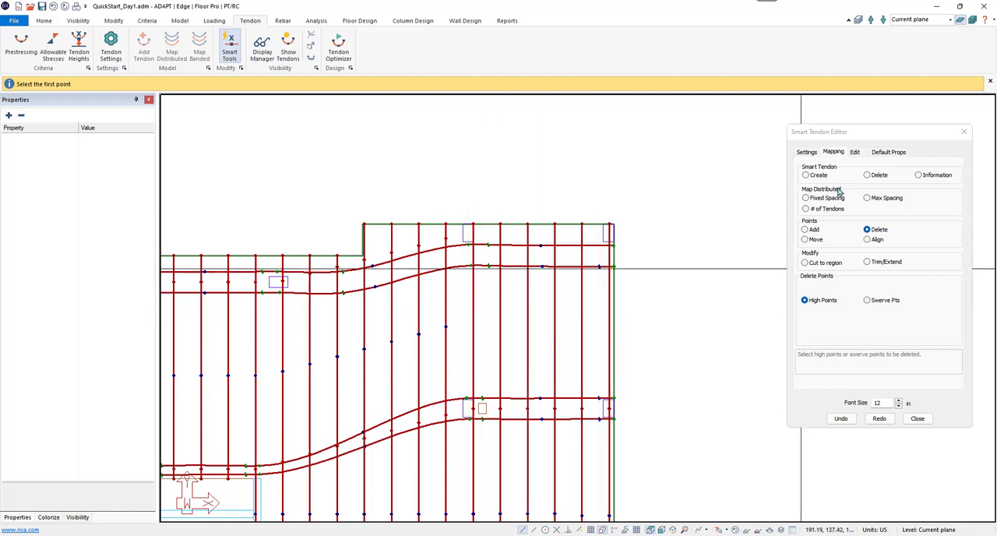
Step: Change the span shape of the distributed tendons' top spans in the slab's upper-right bay to Reverse Parabola
left_click(856, 152)
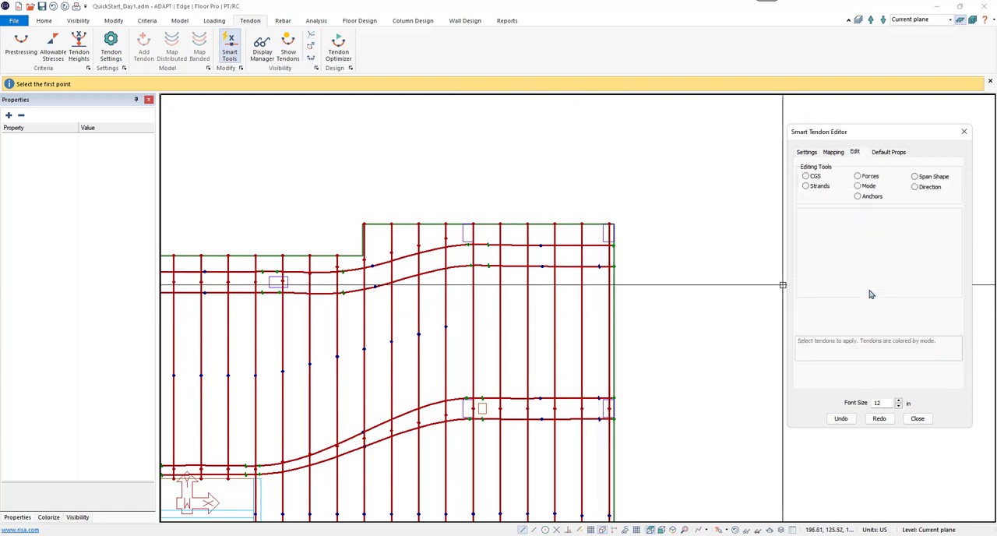
left_click(920, 178)
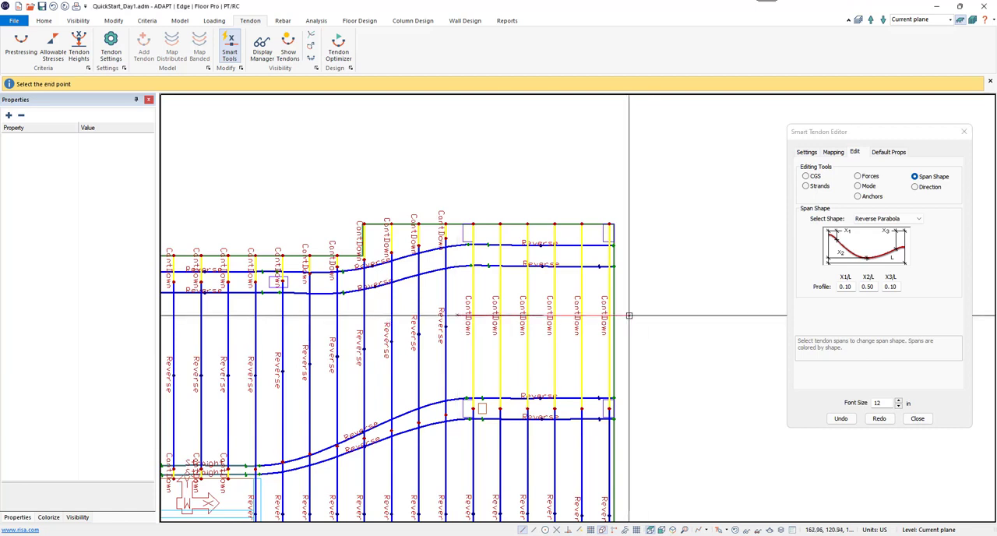
left_click(631, 315)
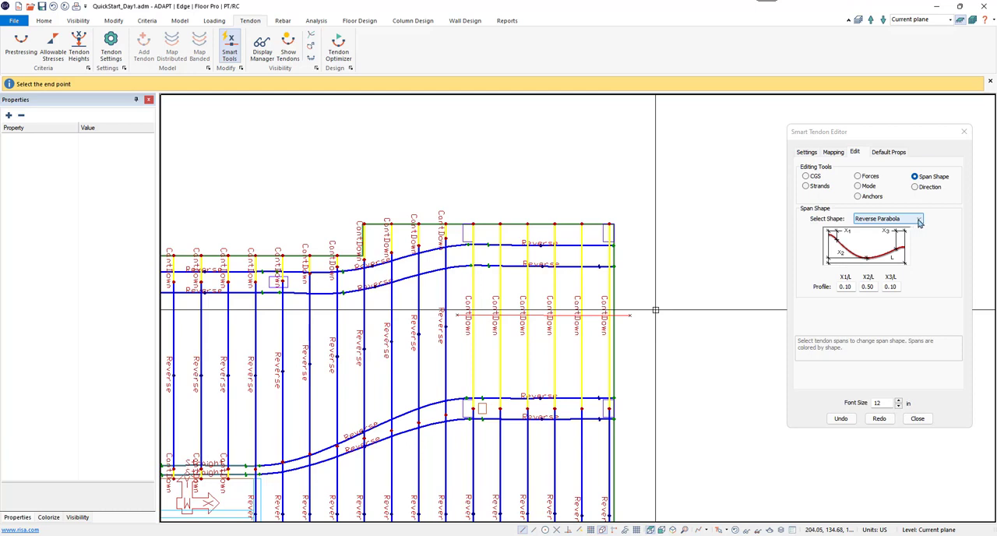
left_click(919, 221)
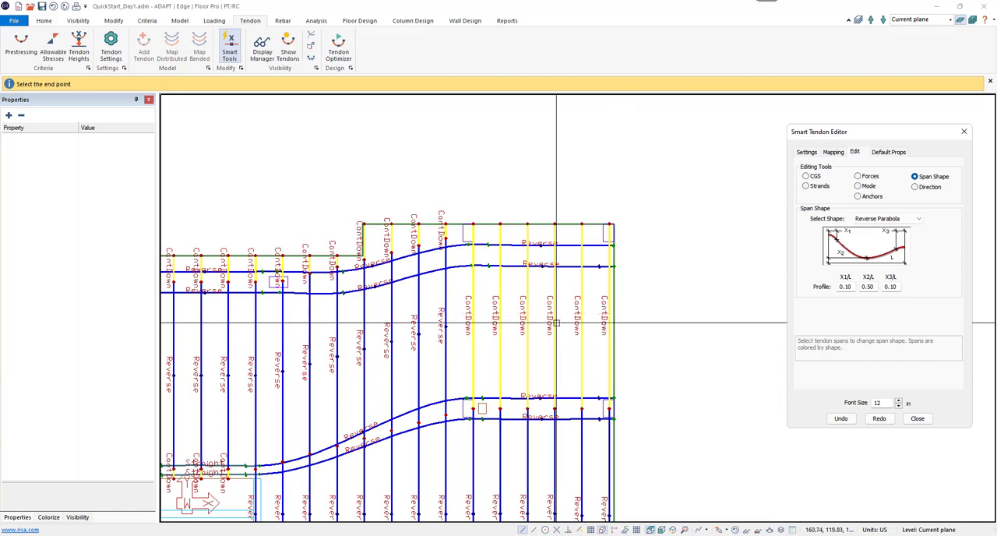
left_click(640, 315)
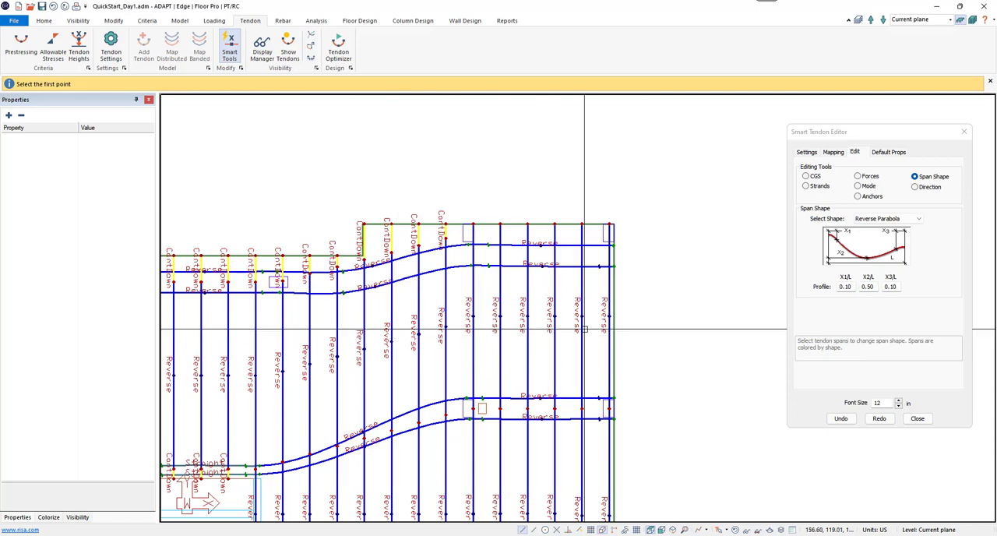
middle_click_drag(510, 349, 753, 333)
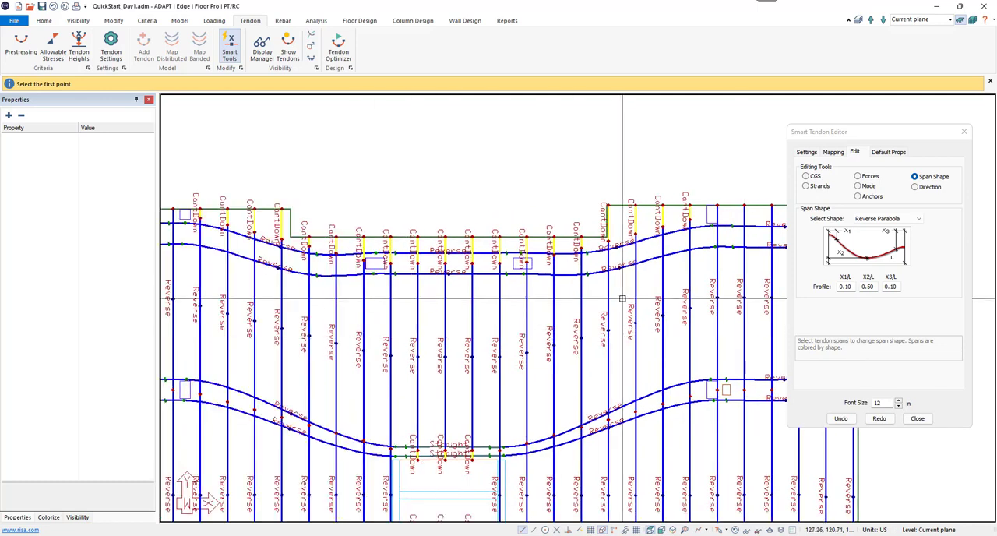
scroll(622, 298, "up", 1)
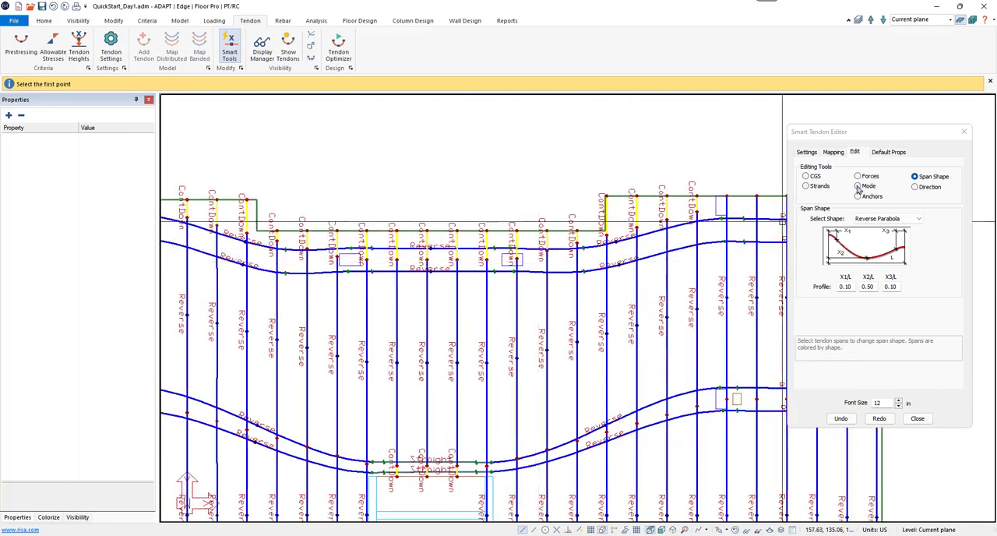
left_click(833, 152)
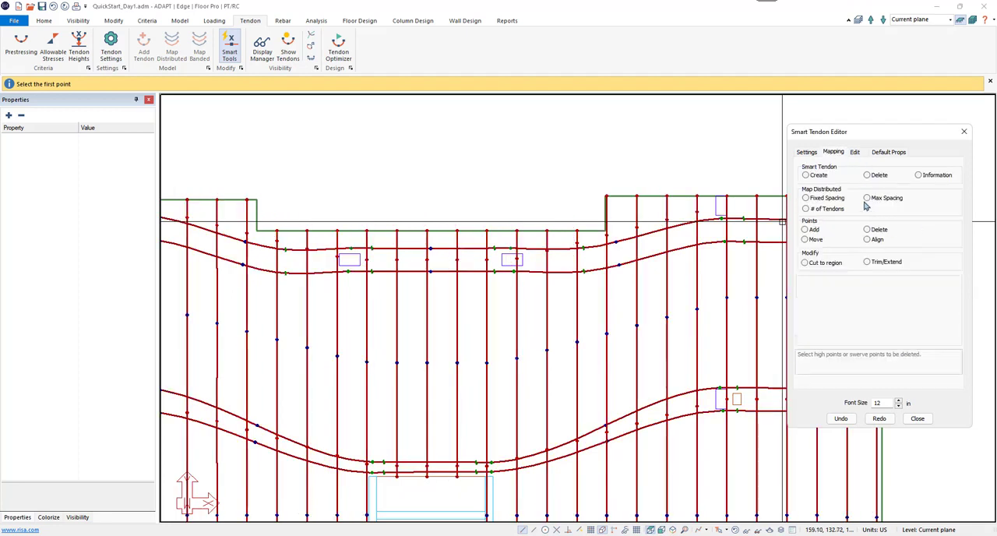
left_click(815, 240)
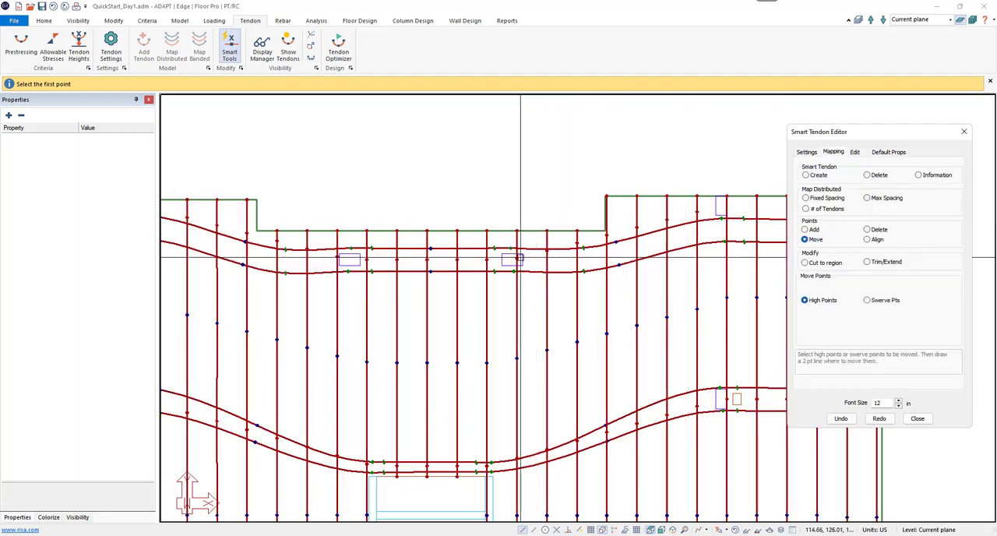
left_click(701, 214)
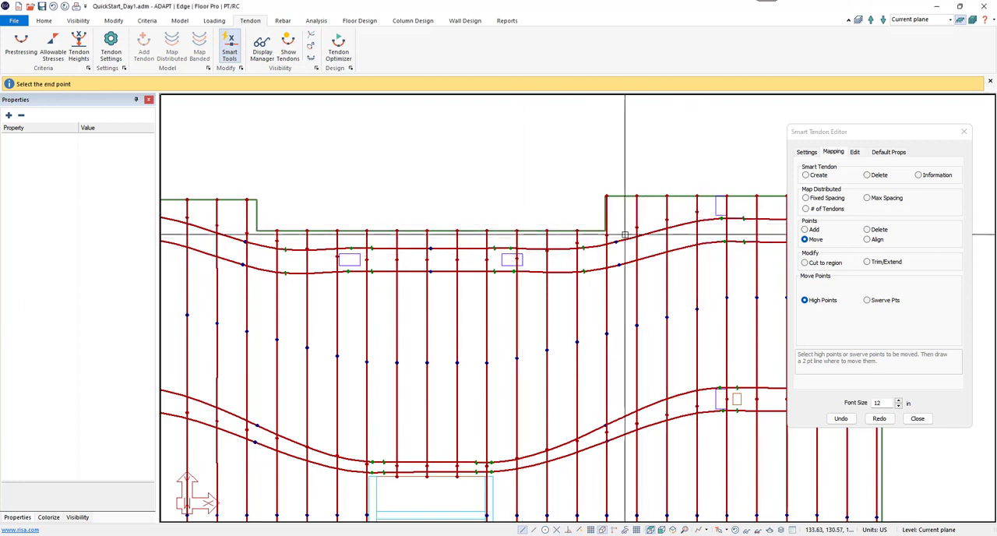
left_click(519, 260)
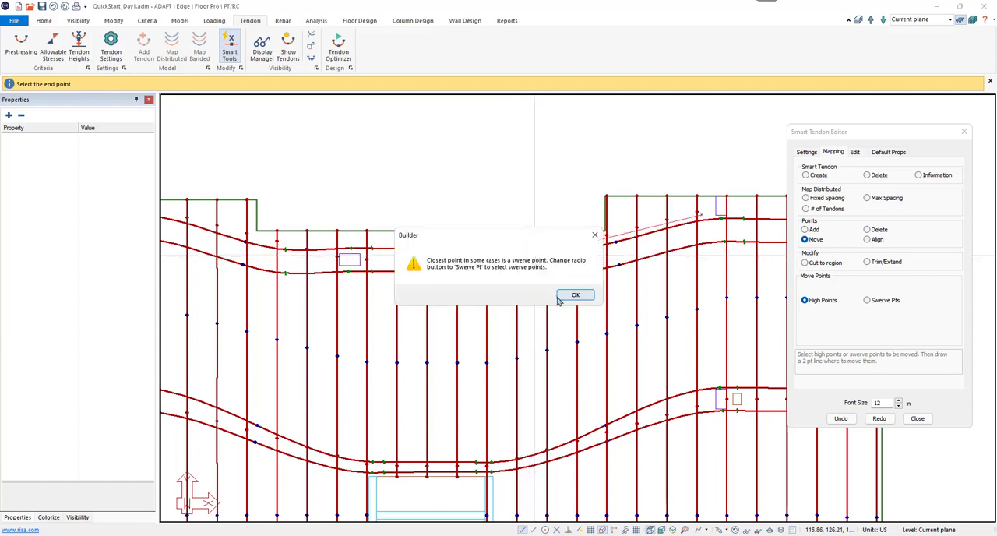
left_click(559, 299)
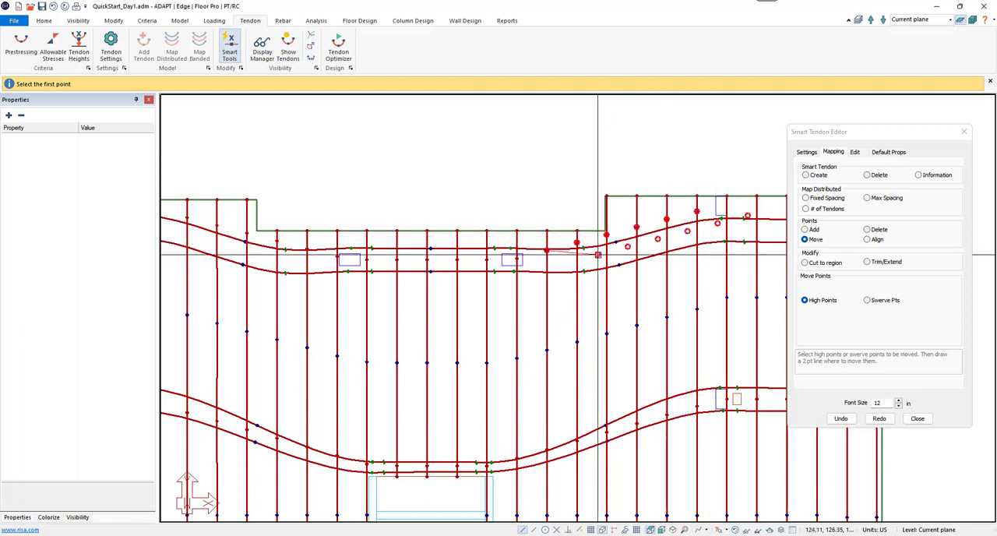
right_click(597, 255)
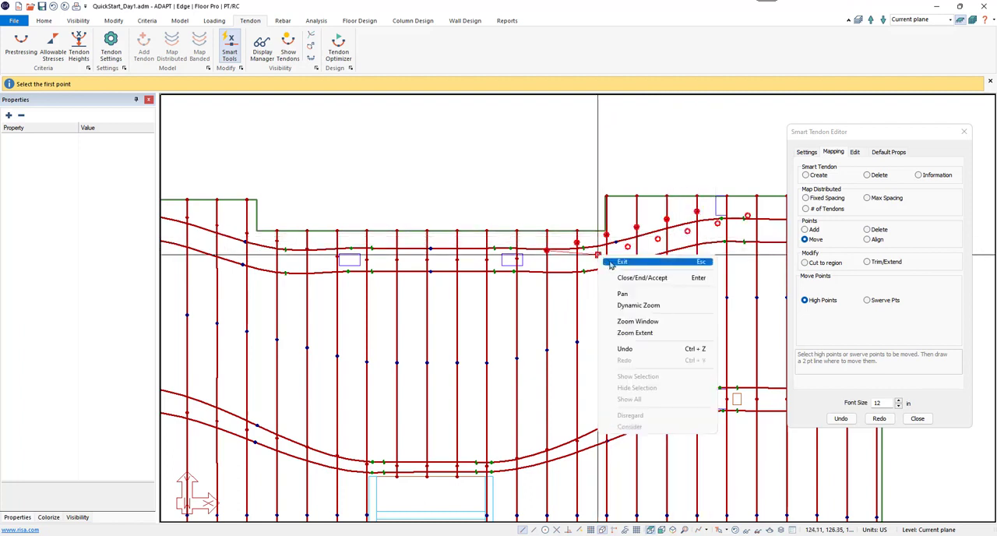
left_click(612, 264)
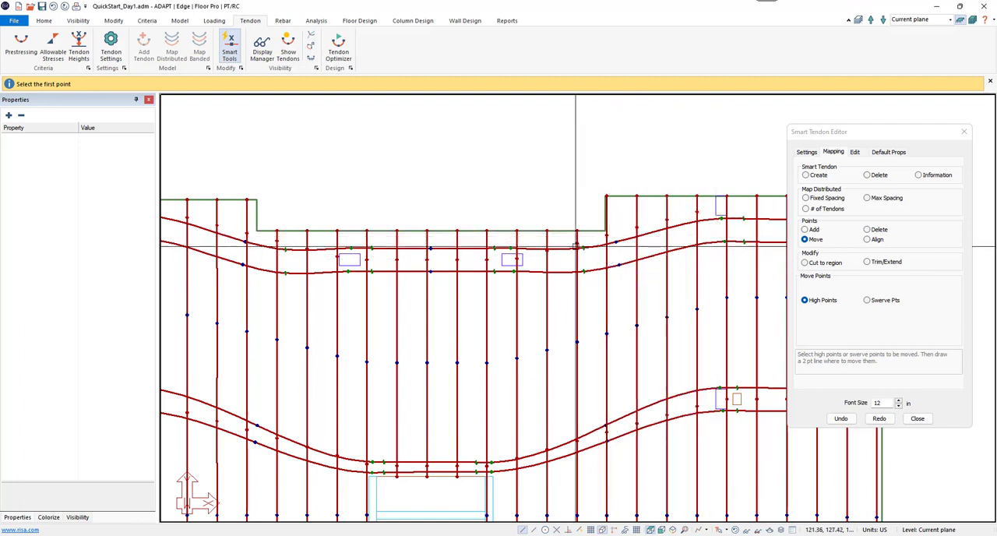
Step: Align the distributed tendons' high points between the right recess column and the upper-right interior column along a straight line
left_click(870, 240)
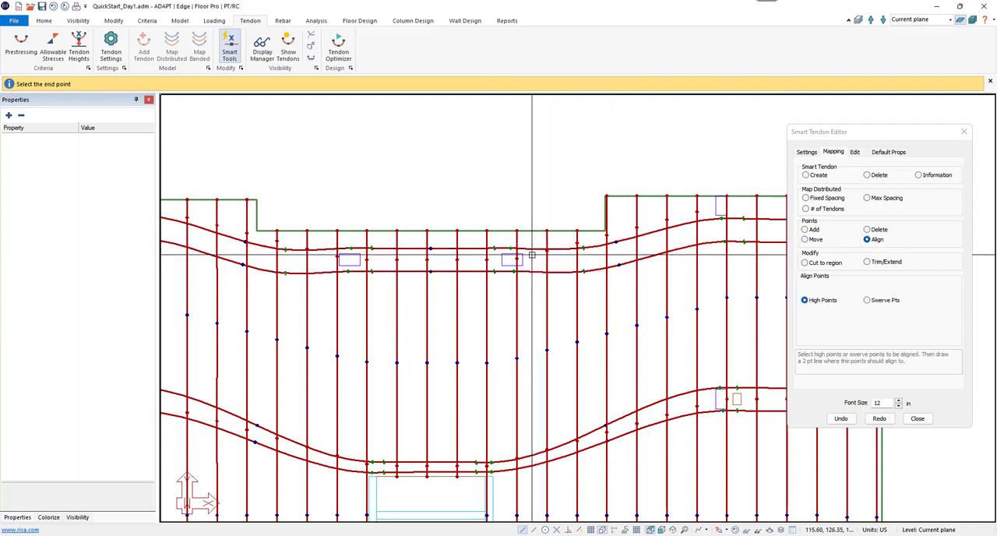
left_click(703, 208)
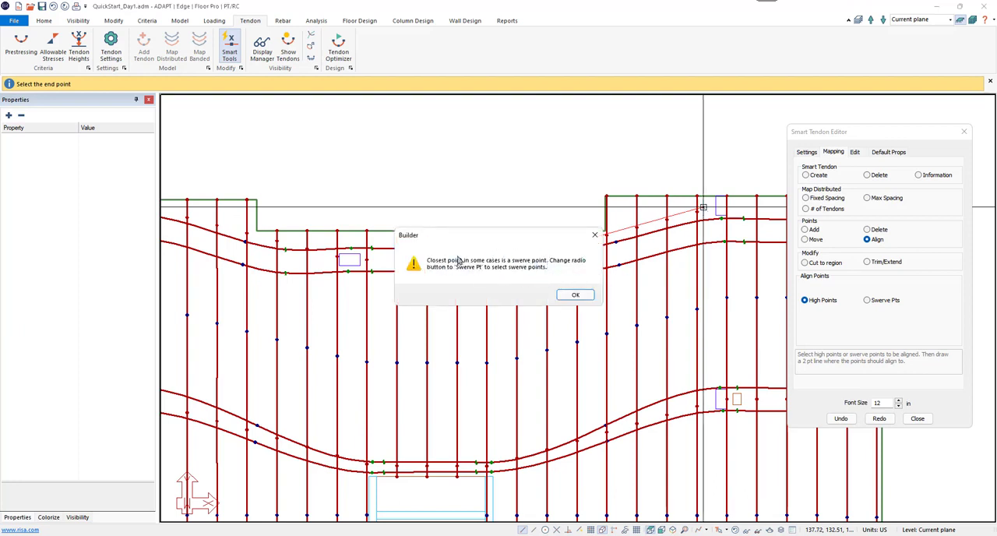
left_click(574, 296)
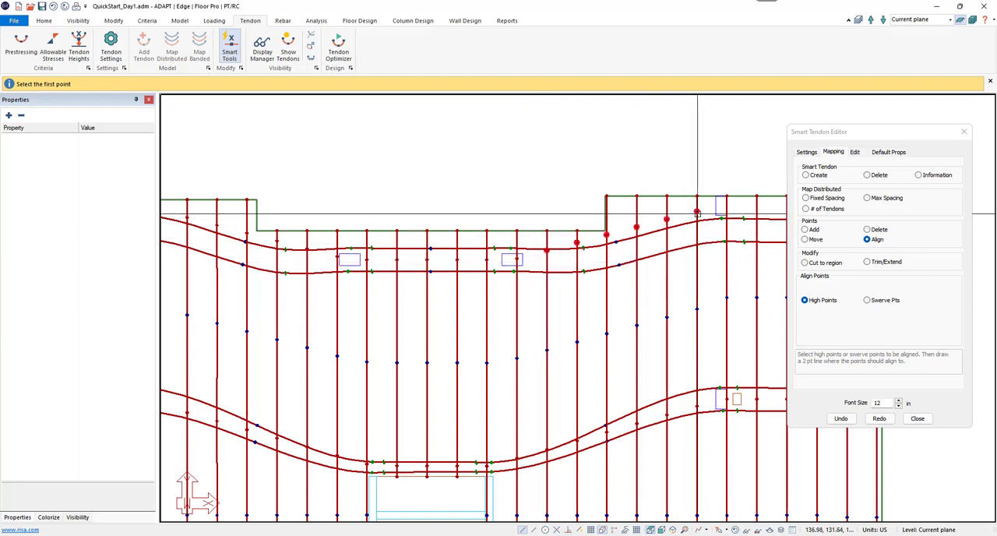
left_click(539, 262)
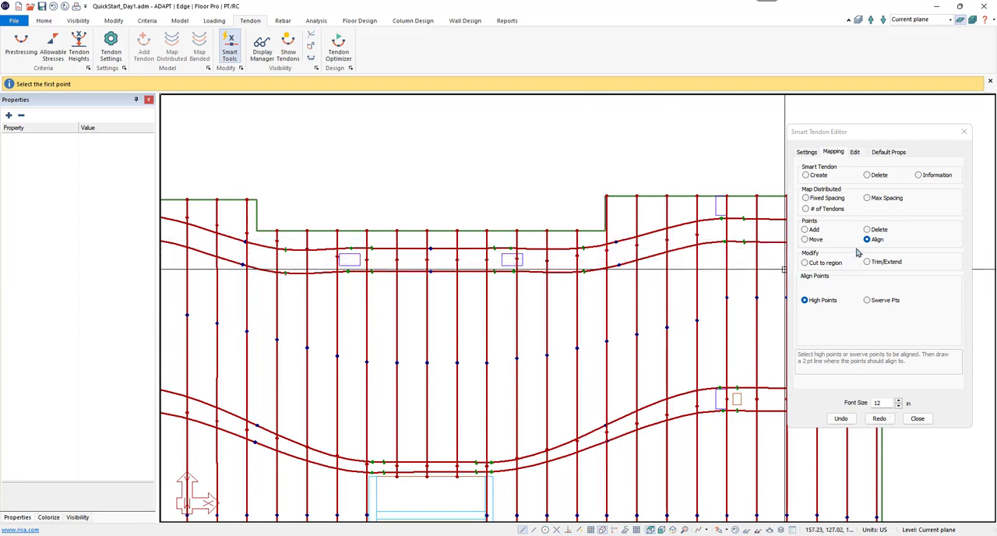
Step: Align the high points of the two distributed tendons beside the recess's right corner along a flatter line between the banded tendons
left_click(569, 263)
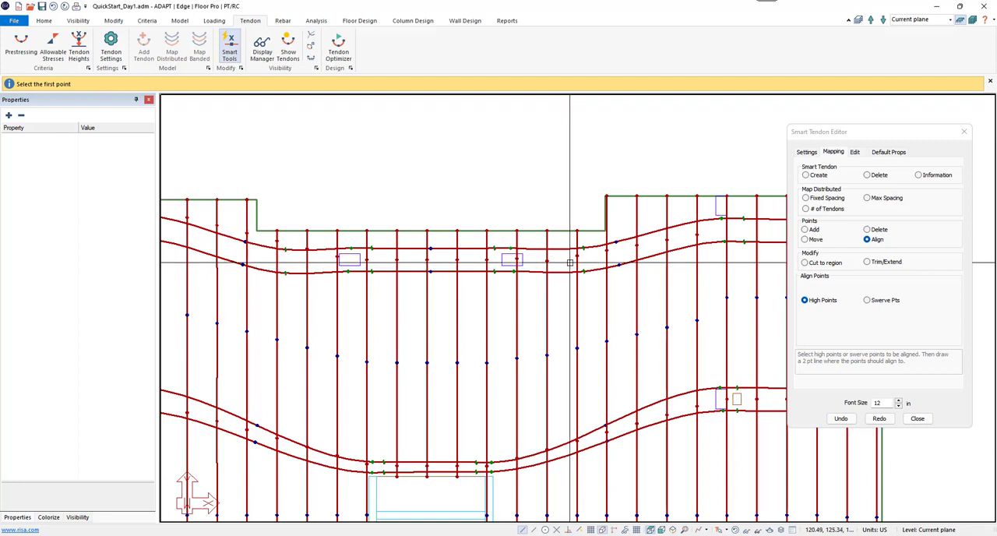
left_click(615, 253)
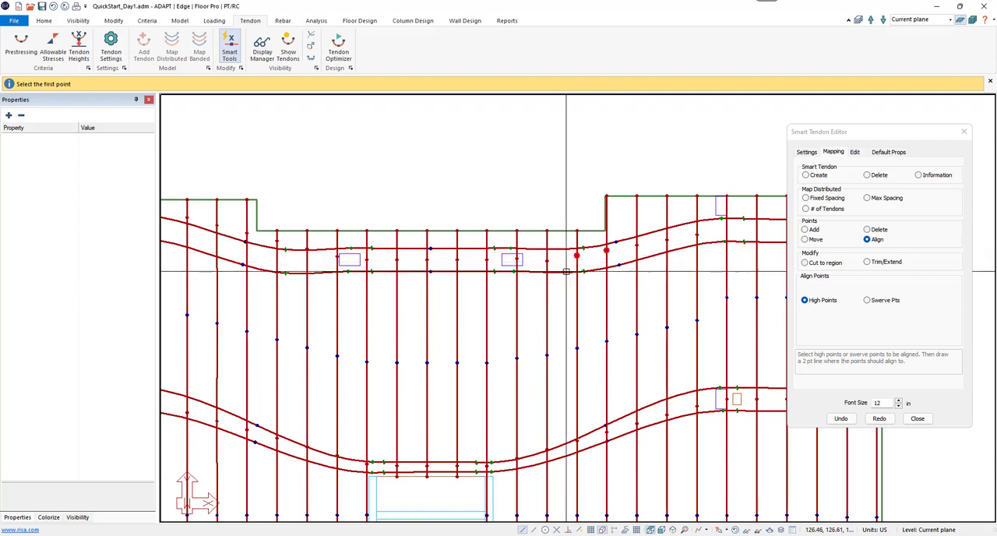
left_click(616, 255)
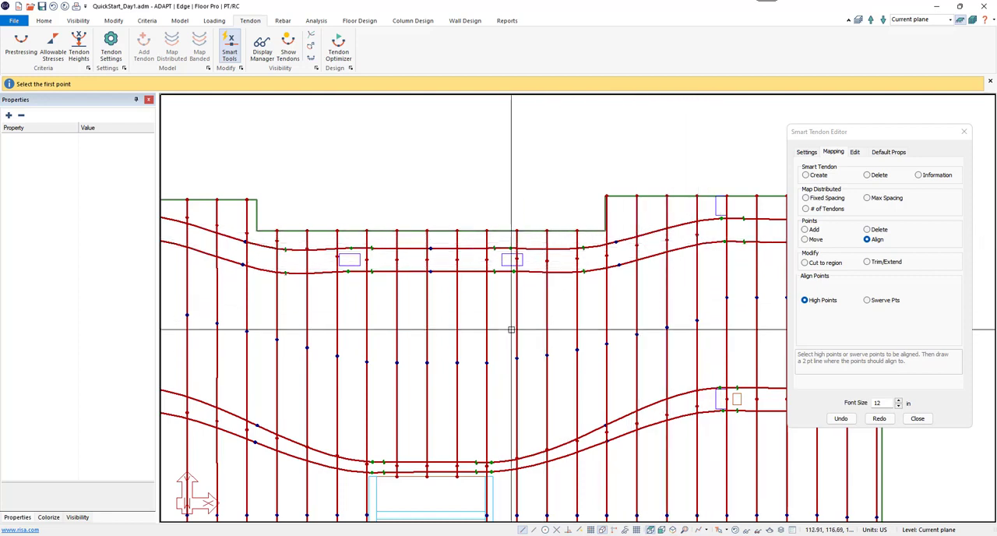
middle_click_drag(511, 329, 517, 329)
scroll(517, 329, "down", 4)
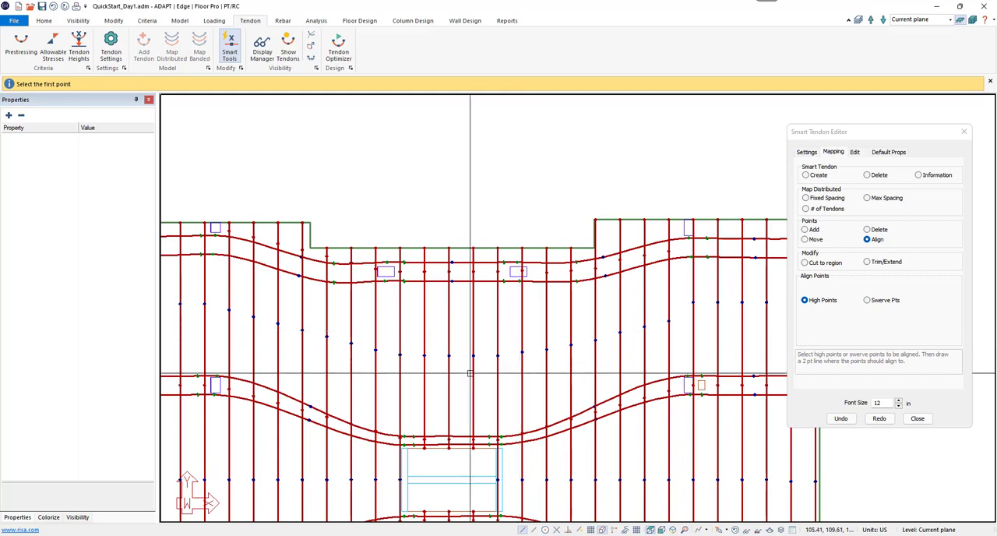
middle_click_drag(469, 365, 557, 233)
scroll(569, 274, "down", 2)
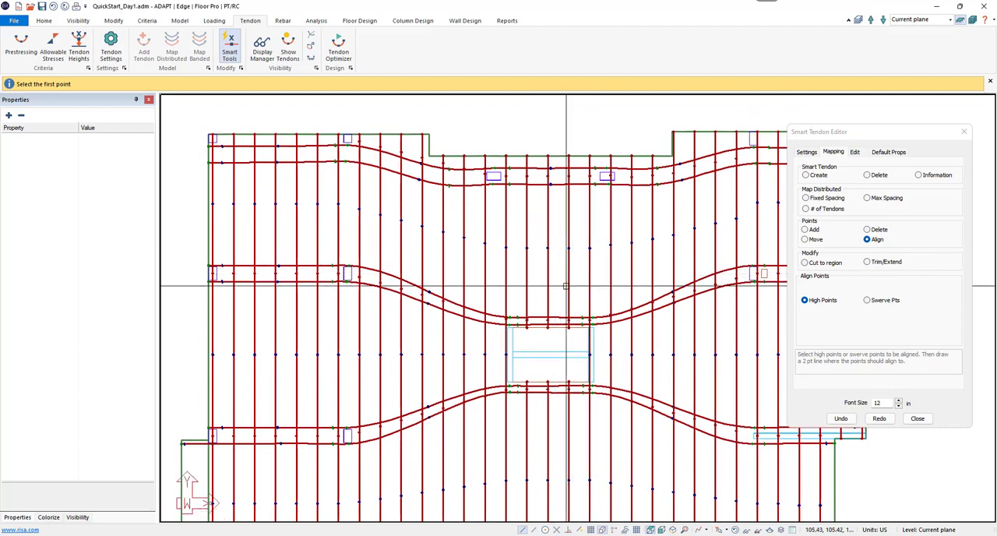
middle_click_drag(562, 273, 609, 273)
middle_click_drag(505, 313, 530, 291)
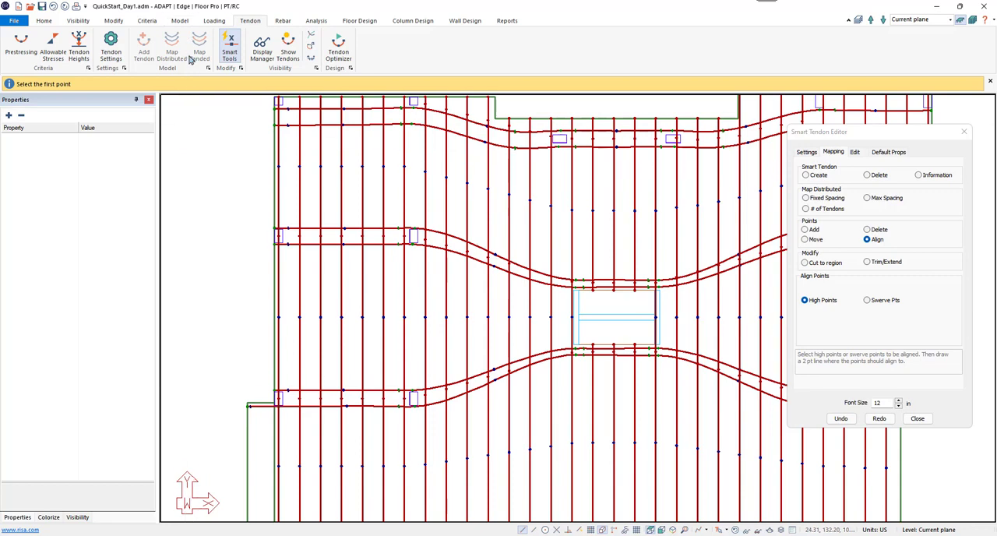
Step: Close the Smart Tendon Editor and draw a square slab opening about 12 ft wide in the left bay between the middle and lower banded tendons
left_click(919, 419)
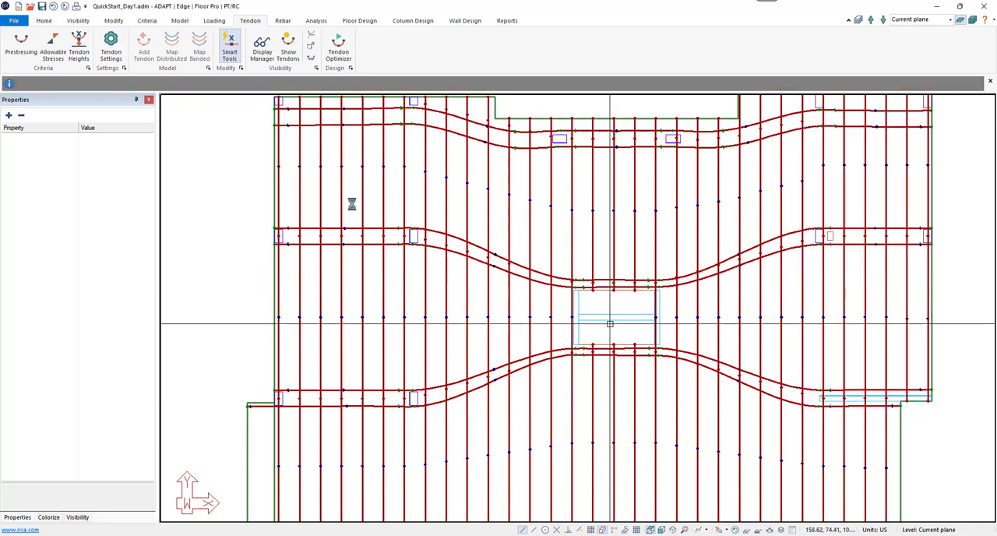
left_click(181, 21)
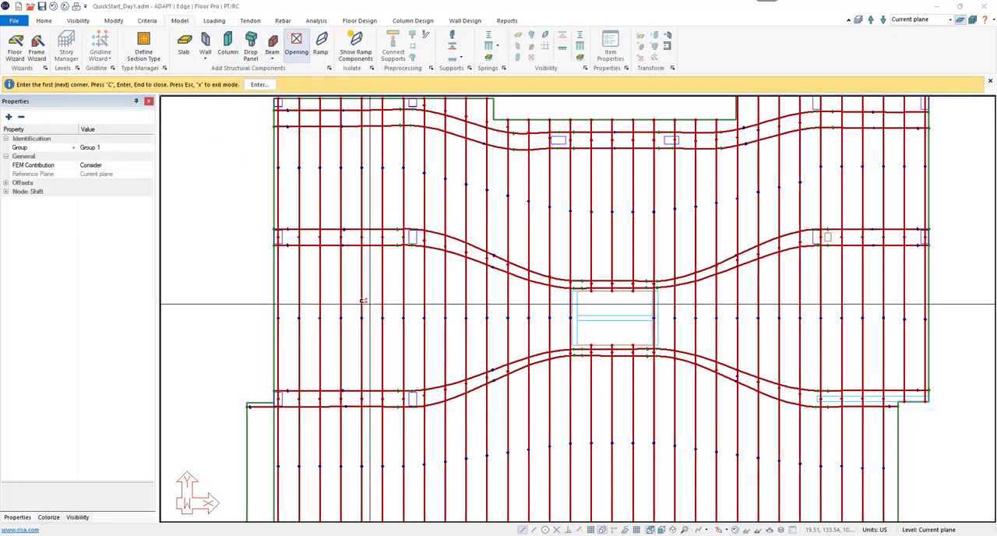
left_click(348, 280)
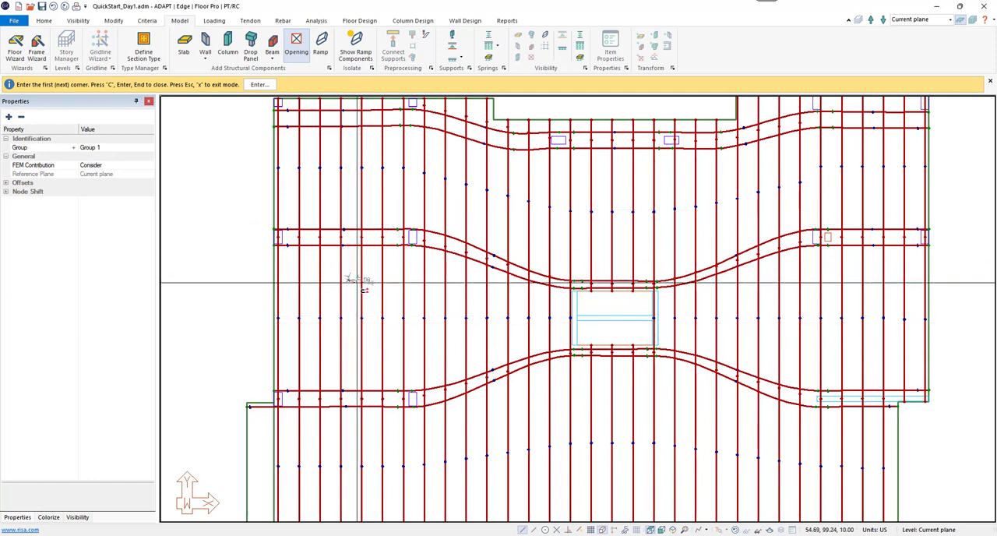
left_click(413, 345)
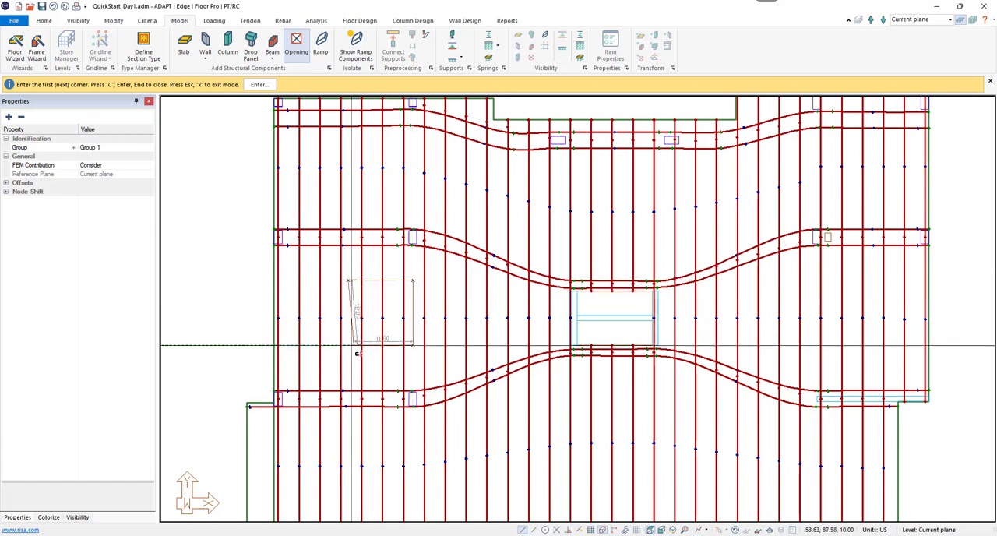
left_click(349, 345)
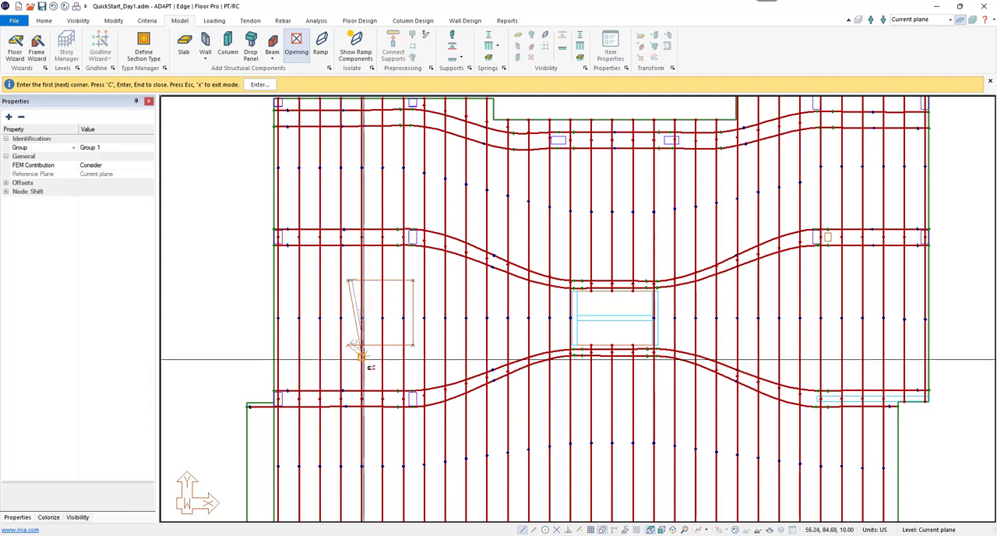
right_click(393, 311)
left_click(421, 316)
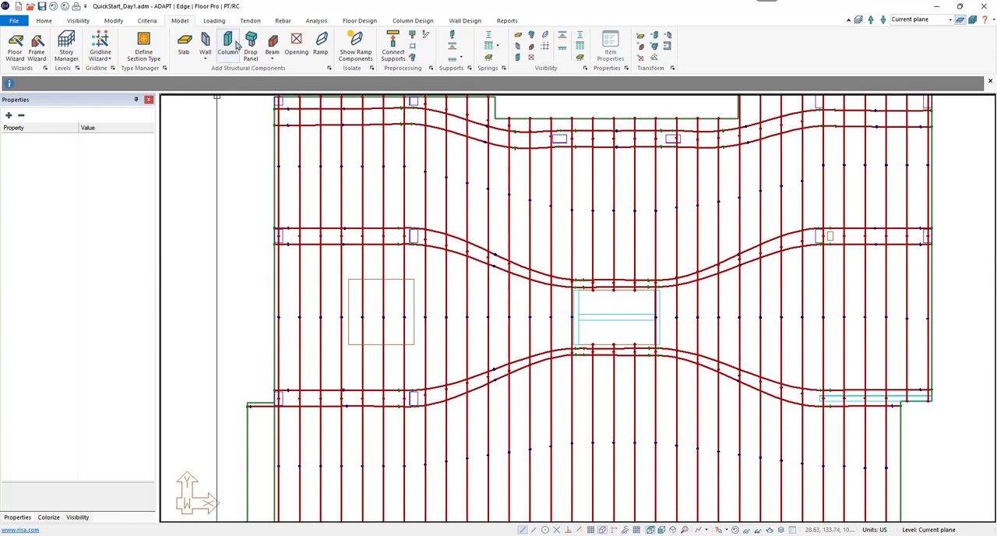
Step: Cut the distributed tendons at the left bay's opening with the Smart Tendon Editor, using a four-point Cut to region around its edges
left_click(250, 21)
left_click(229, 48)
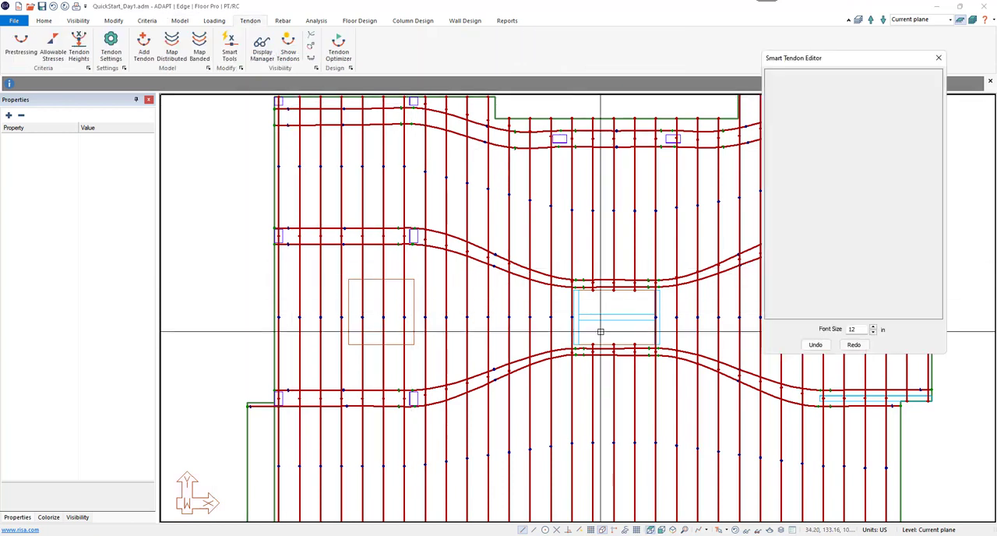
left_click(808, 79)
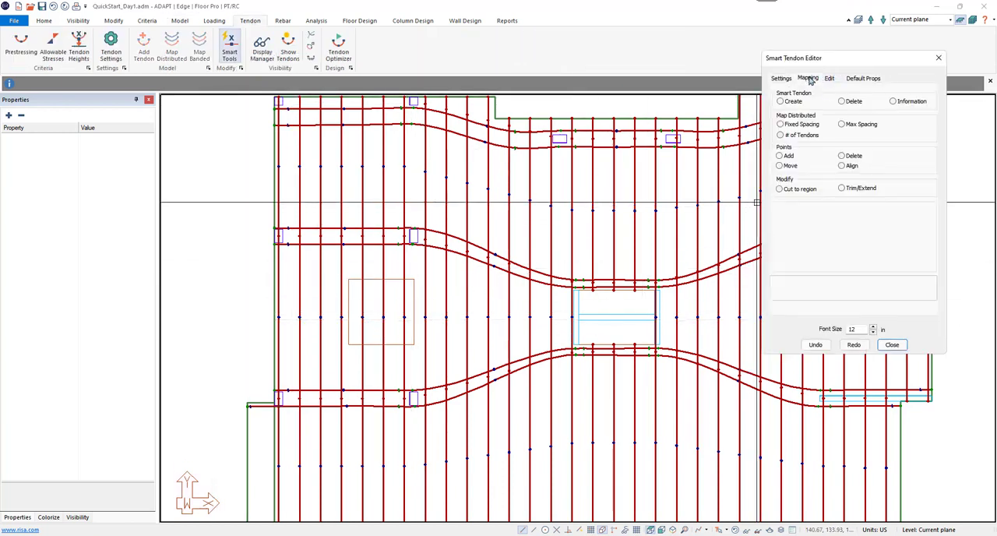
left_click(795, 190)
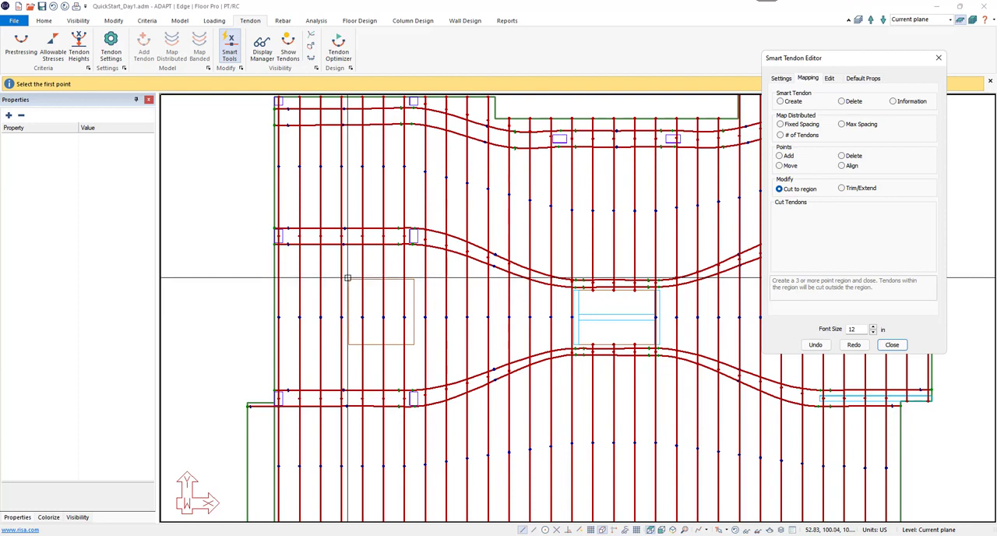
left_click(416, 277)
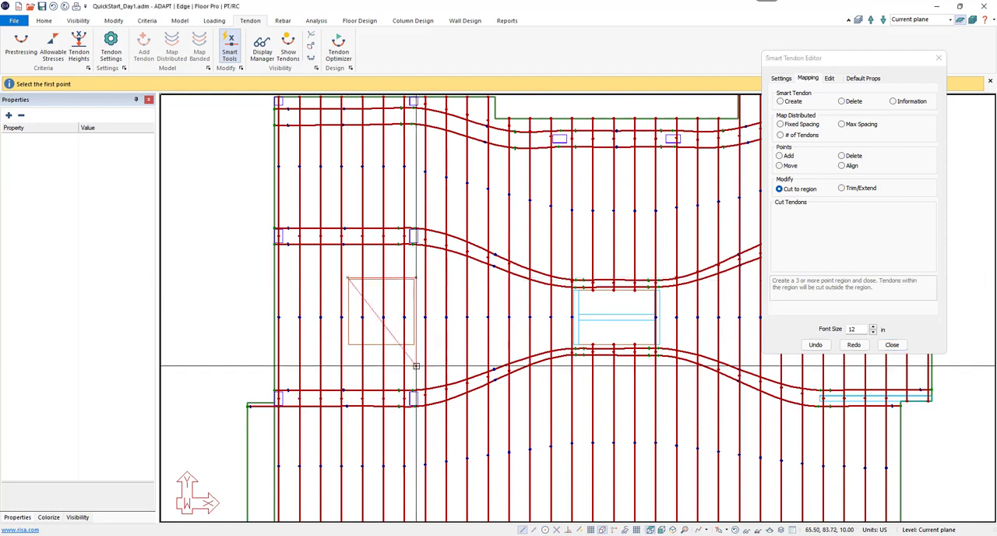
left_click(415, 348)
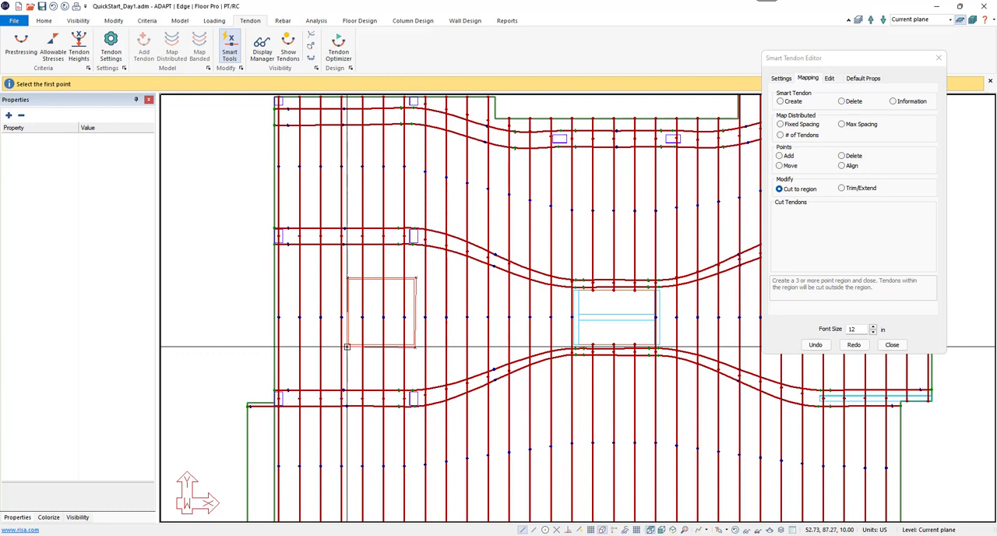
left_click(348, 346)
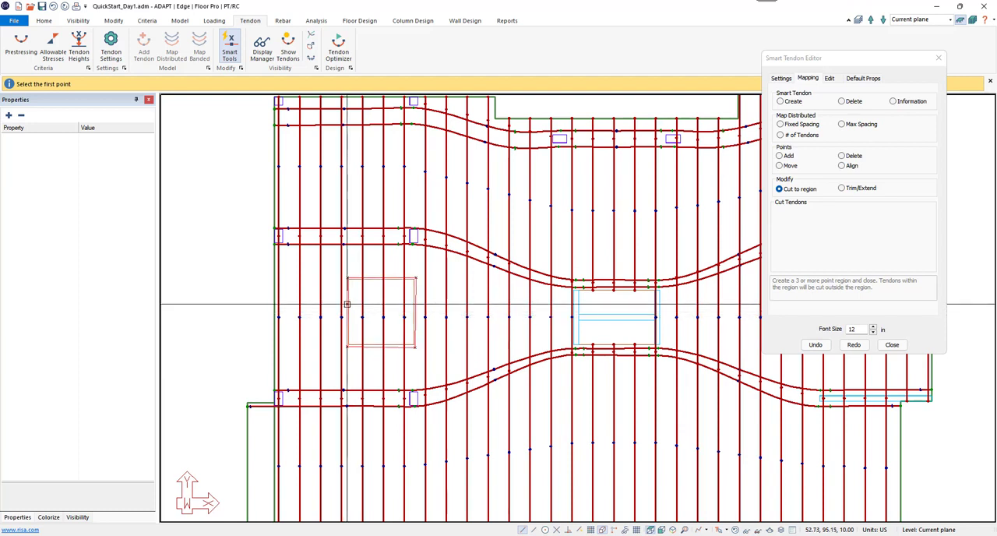
right_click(360, 266)
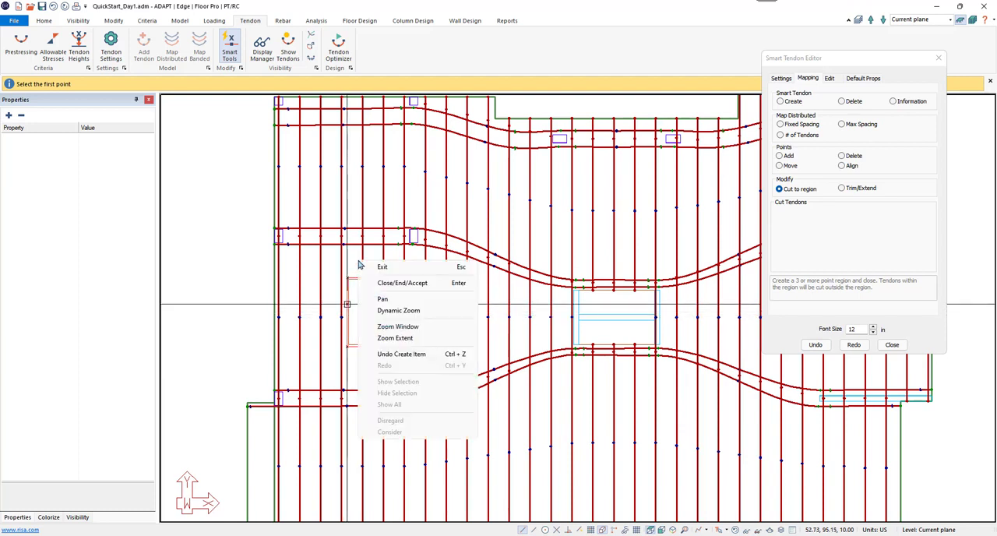
left_click(402, 282)
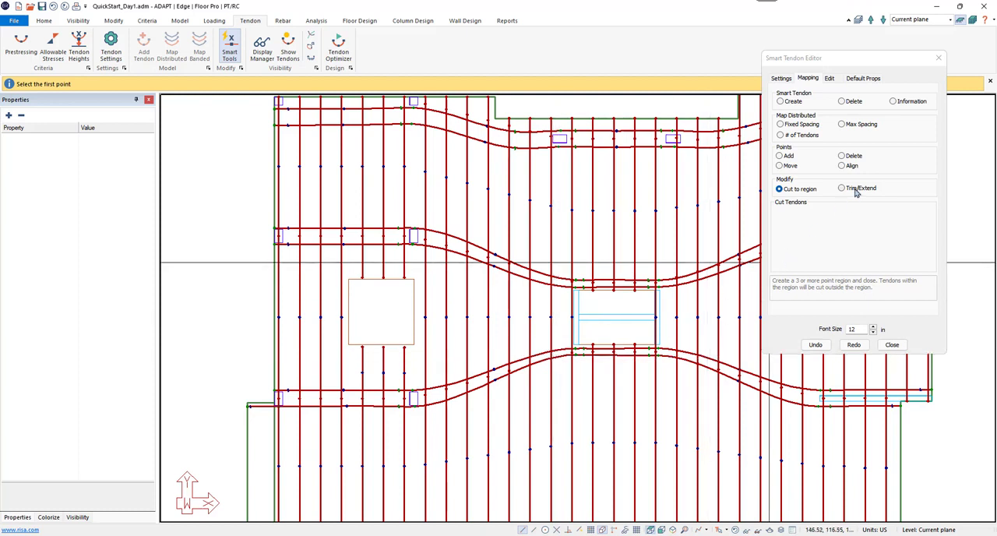
Step: Examine the Smart Tendon Editor's Trim/Extend option and its trim tolerance, and close the editor
left_click(860, 190)
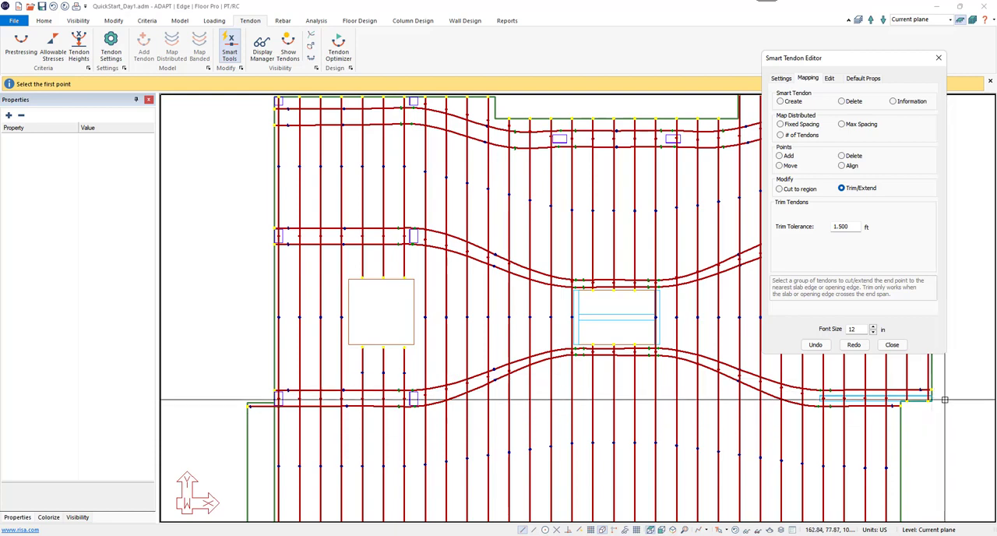
middle_click_drag(927, 399, 704, 413)
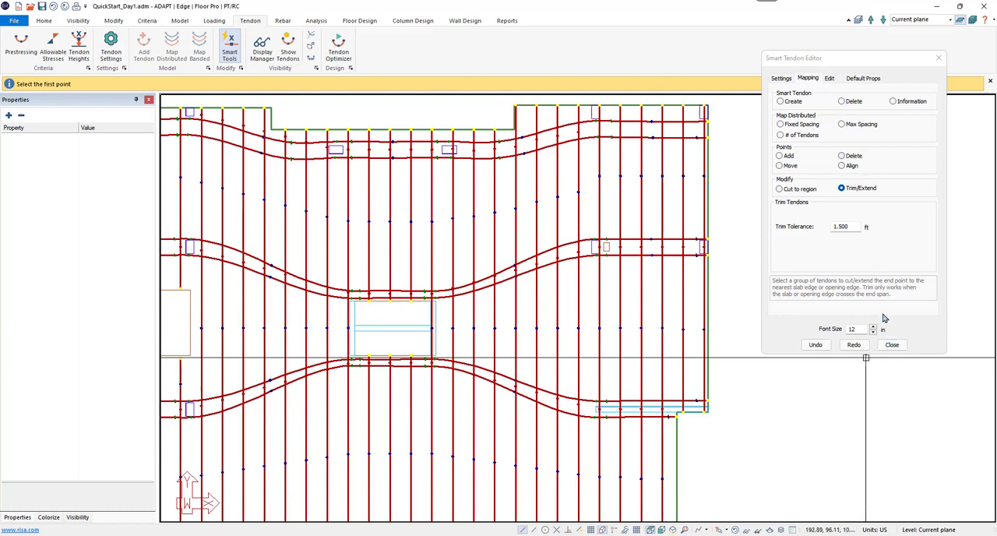
left_click(893, 345)
middle_click_drag(321, 243, 423, 241)
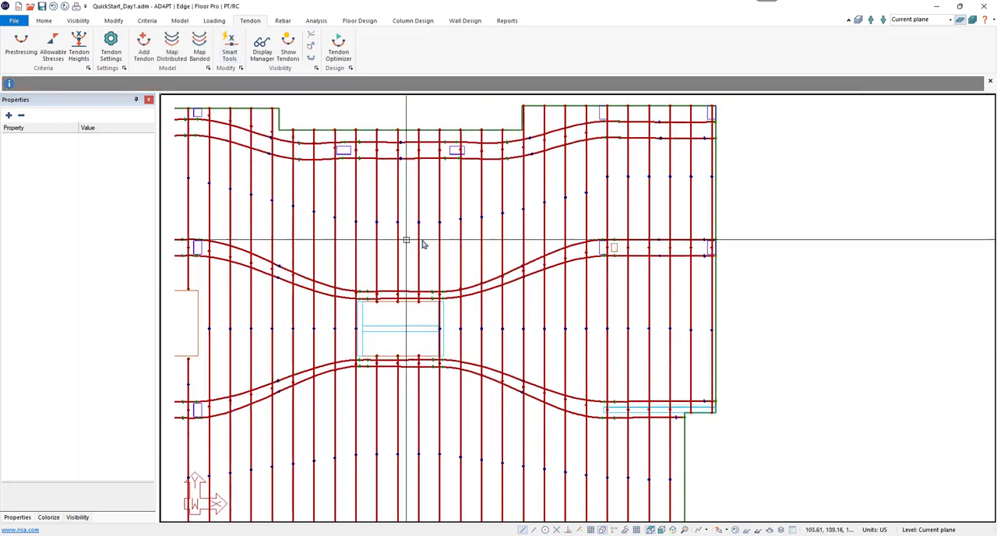
Step: Set the plan's visibility to hide the Y-direction support lines and show the X-direction support lines
left_click(81, 520)
middle_click_drag(316, 298, 412, 304)
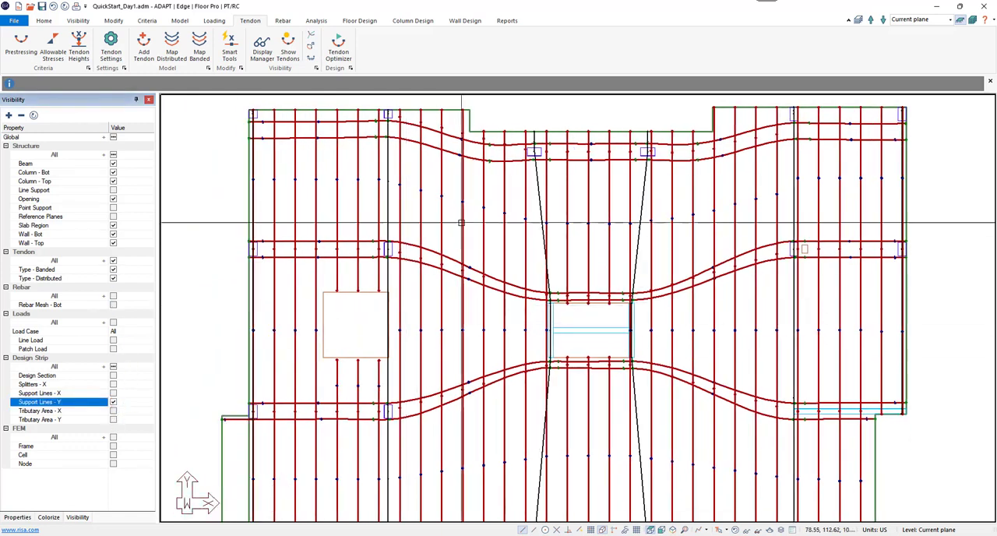
left_click(113, 402)
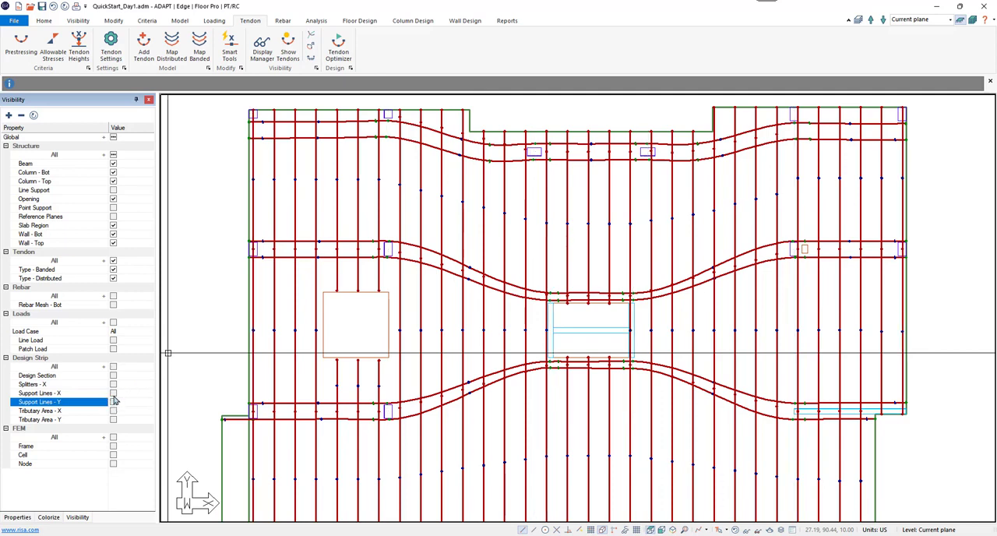
left_click(113, 393)
Step: Examine the Map Banded settings for the uppermost X-direction support line, including placement, strand force and cantilever end shape, and cancel the dialog
left_click(452, 127)
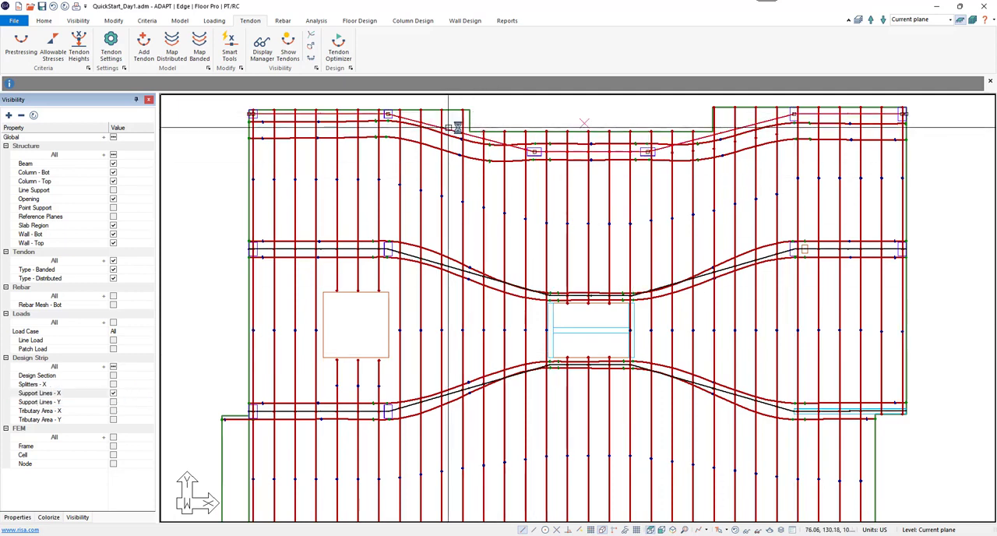
left_click(200, 55)
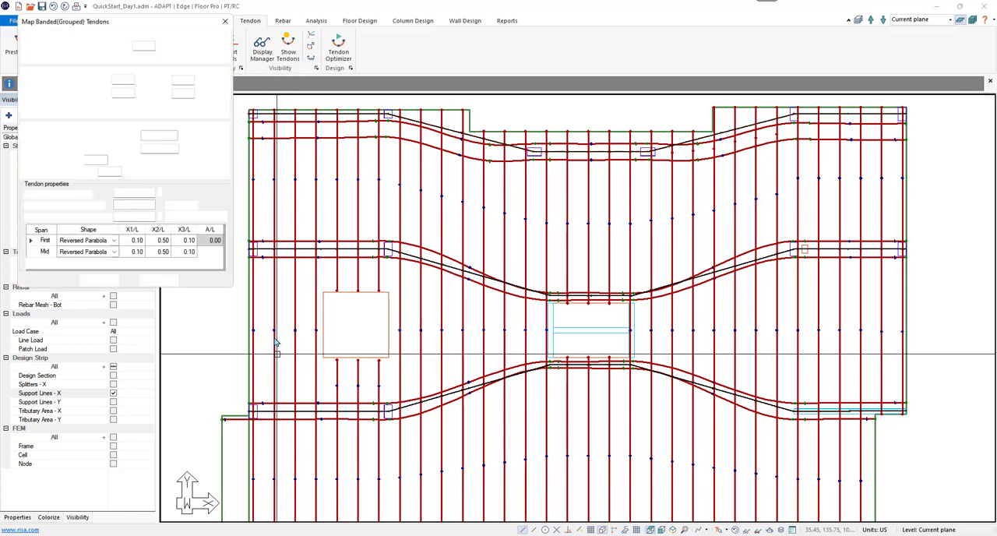
mouse_move(191, 24)
left_mouse_down()
mouse_move(364, 117)
mouse_move(615, 148)
left_mouse_up()
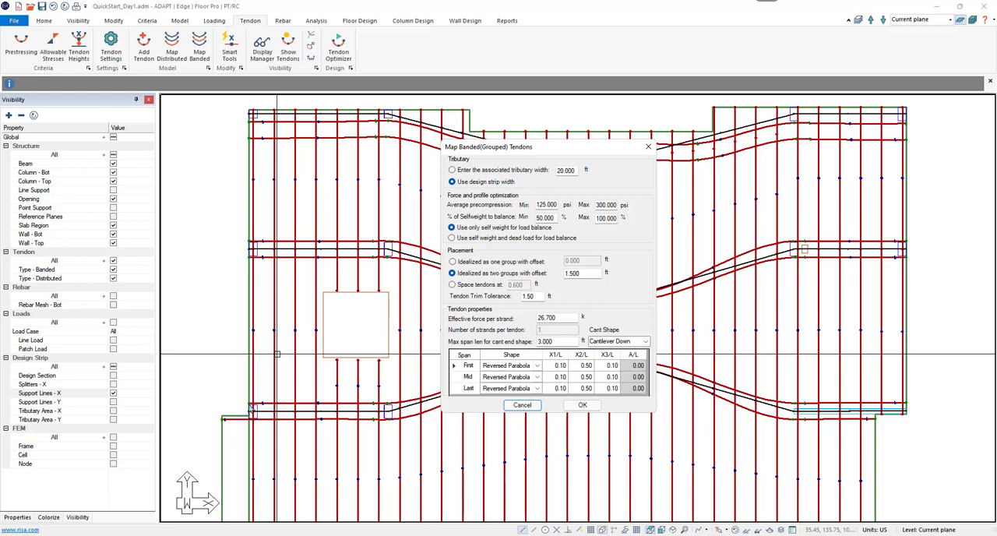
double_click(538, 296)
mouse_move(538, 341)
left_mouse_down()
mouse_move(555, 341)
mouse_move(535, 342)
left_mouse_up()
left_click_drag(571, 341, 493, 349)
left_click(550, 342)
left_click_drag(559, 344, 526, 343)
left_click(551, 344)
left_click(522, 404)
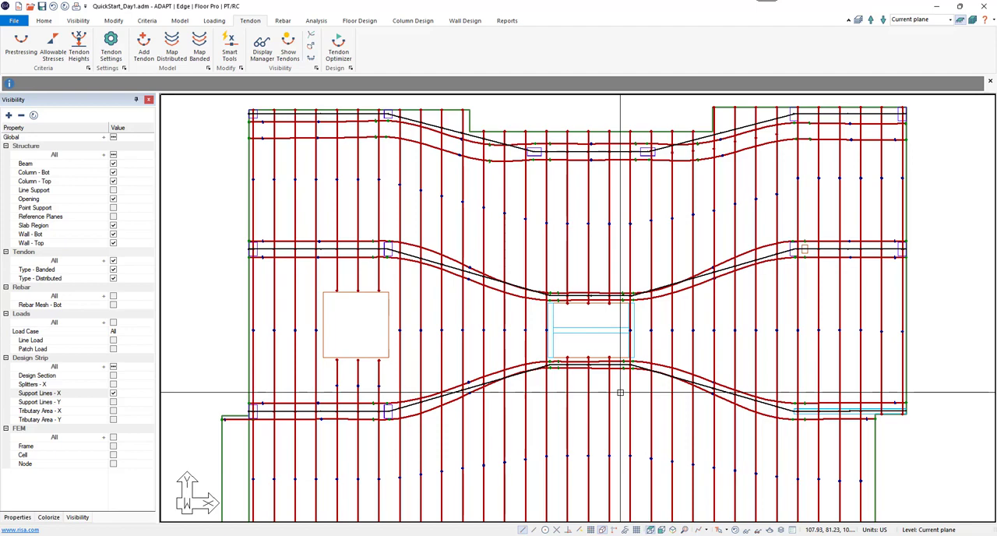
Step: Delete the two banded tendons running along the slab's lowest column line
scroll(620, 403, "down", 2)
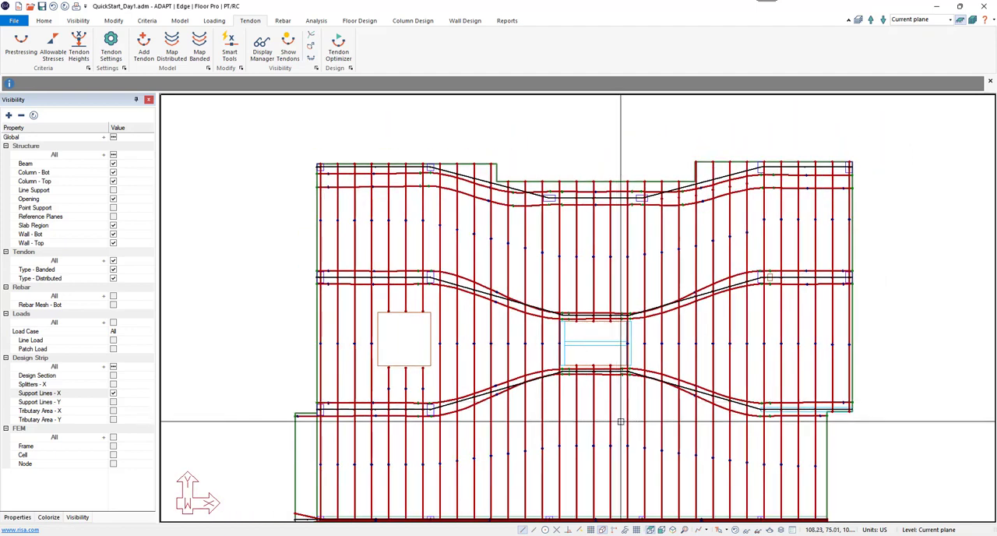
scroll(620, 421, "down", 2)
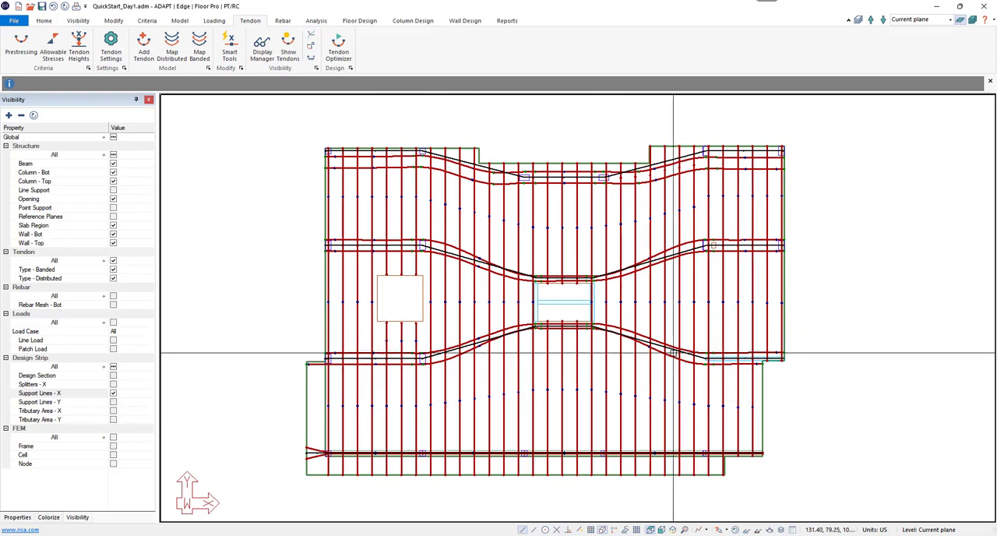
scroll(363, 478, "up", 5)
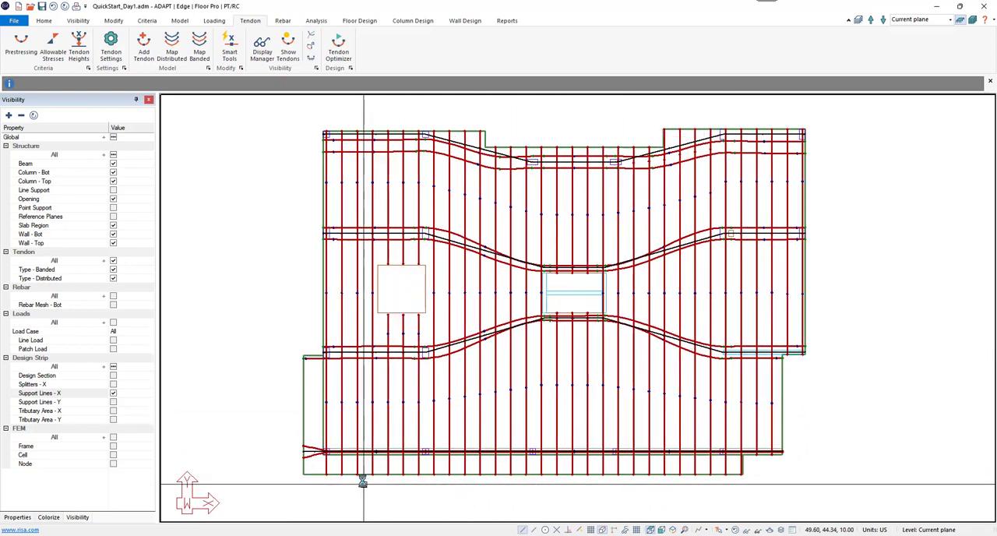
left_click(263, 427)
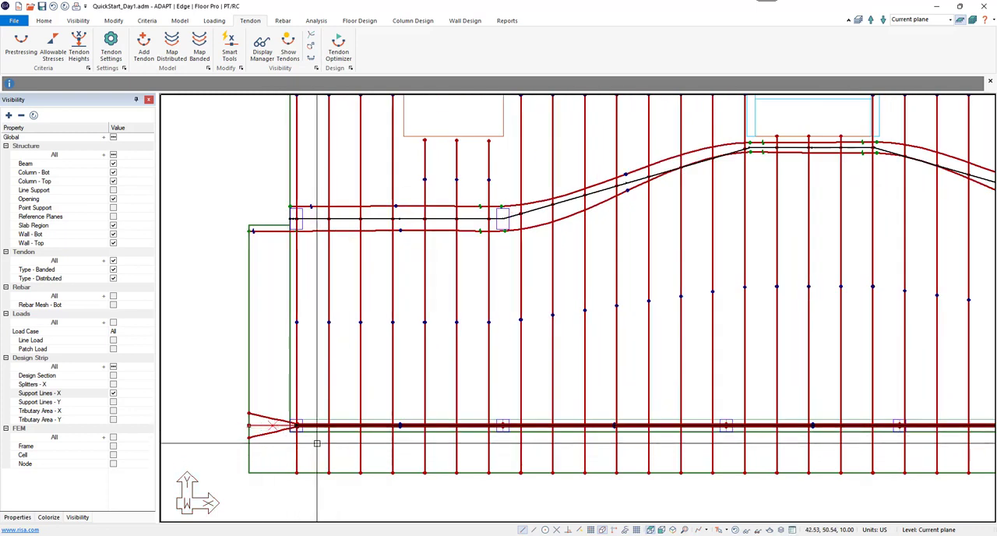
middle_click_drag(317, 443, 339, 370)
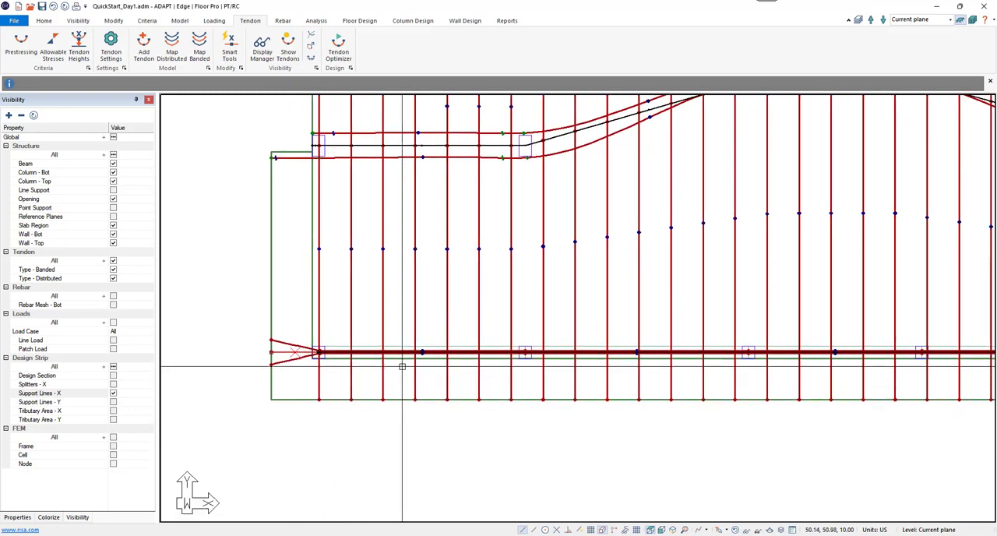
key("Delete")
left_click(294, 345)
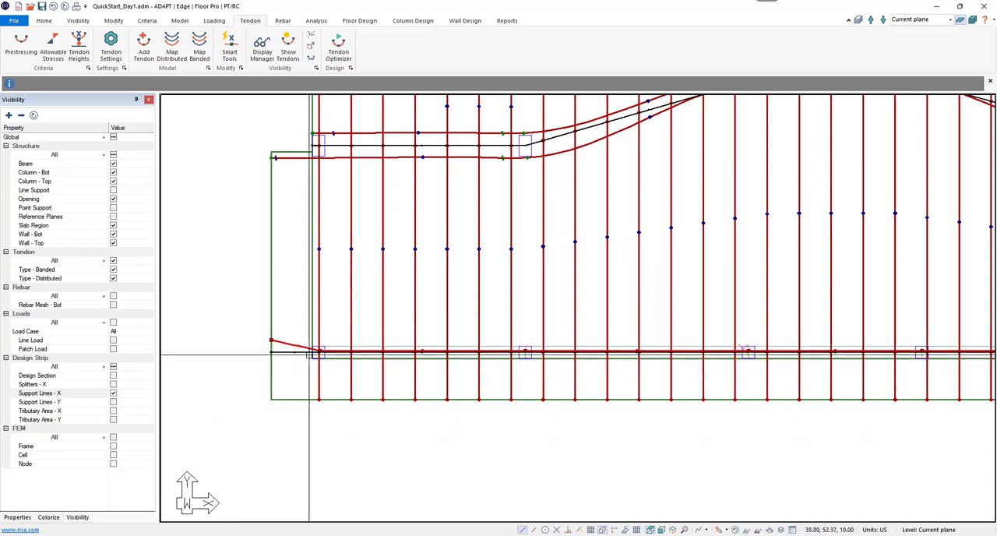
key("Delete")
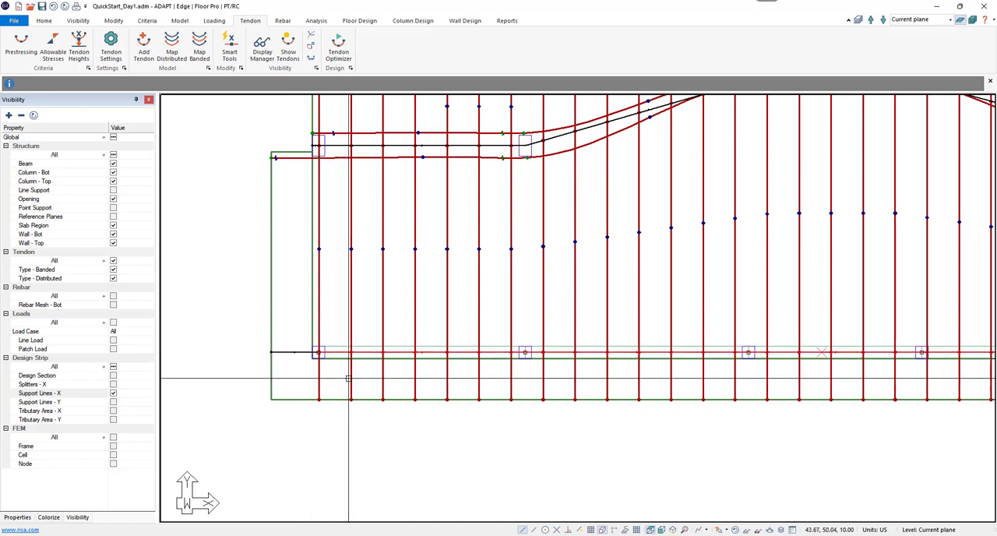
Step: Map banded tendons along the lowest column line's support lines as two groups with a 1.500 ft offset, using the design strip width
left_click(302, 353)
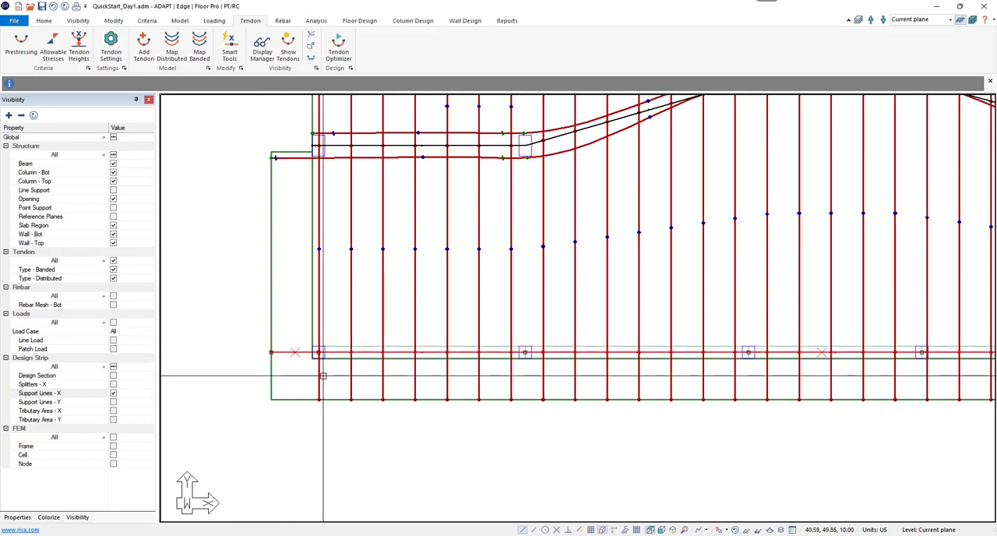
left_click(200, 48)
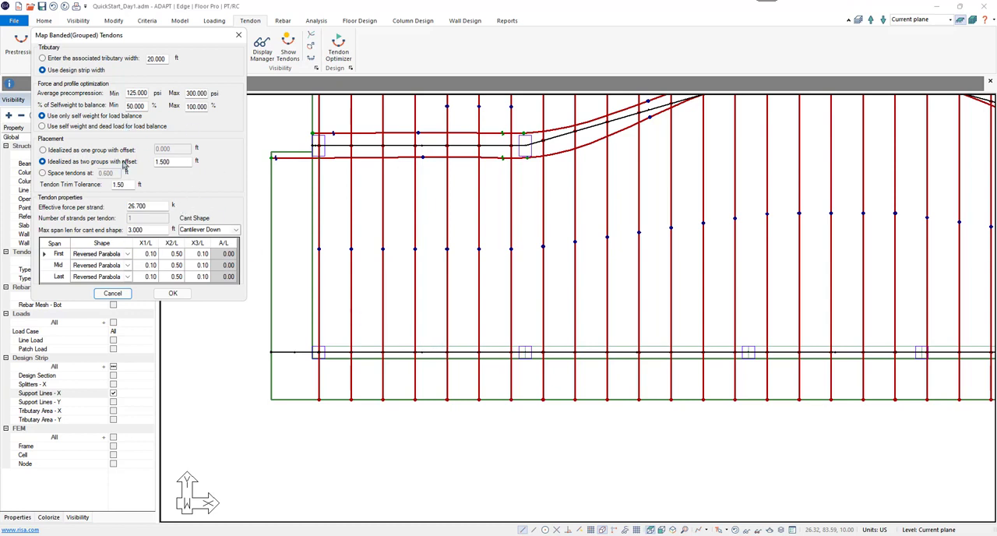
left_click(173, 293)
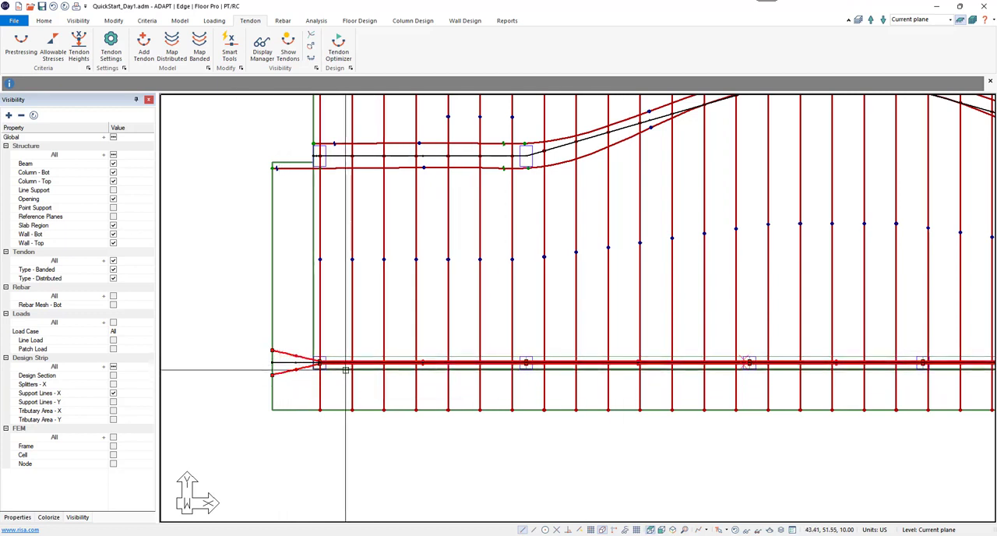
scroll(335, 363, "up", 1)
scroll(335, 363, "up", 2)
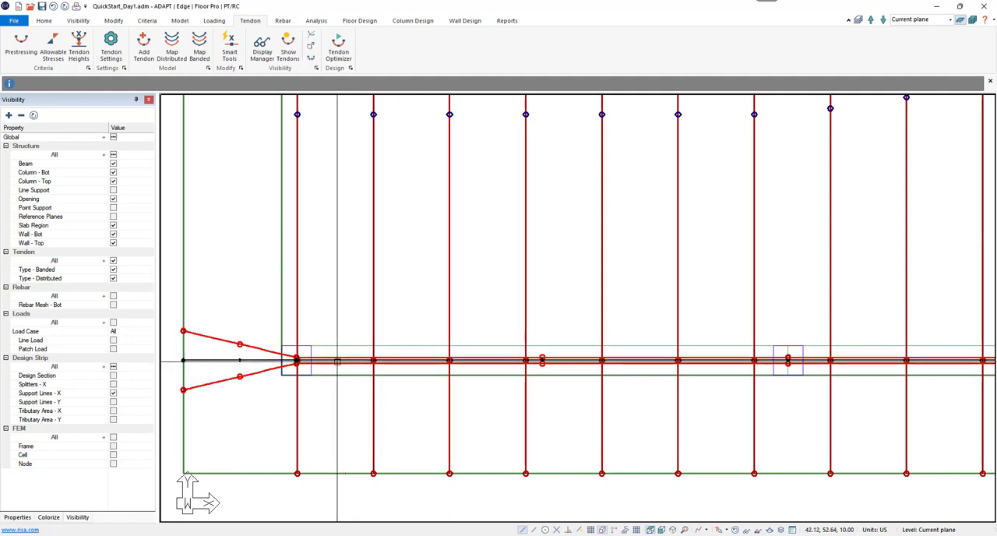
scroll(439, 380, "down", 4)
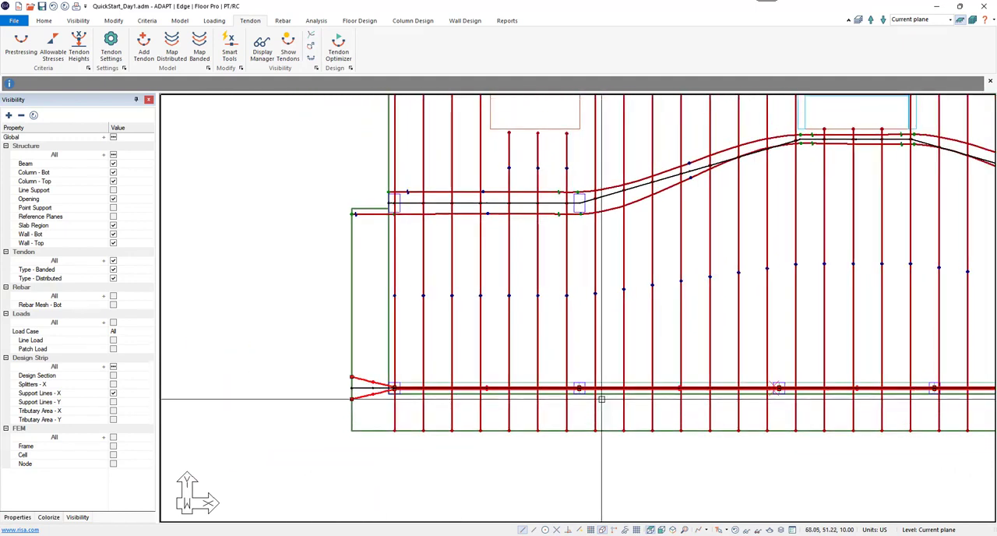
Step: Consult the Tendon Ribbon and Smart Tendon Editor topics in the ADAPT-Builder help documentation, and close the help to return to the full slab plan
scroll(445, 409, "down", 4)
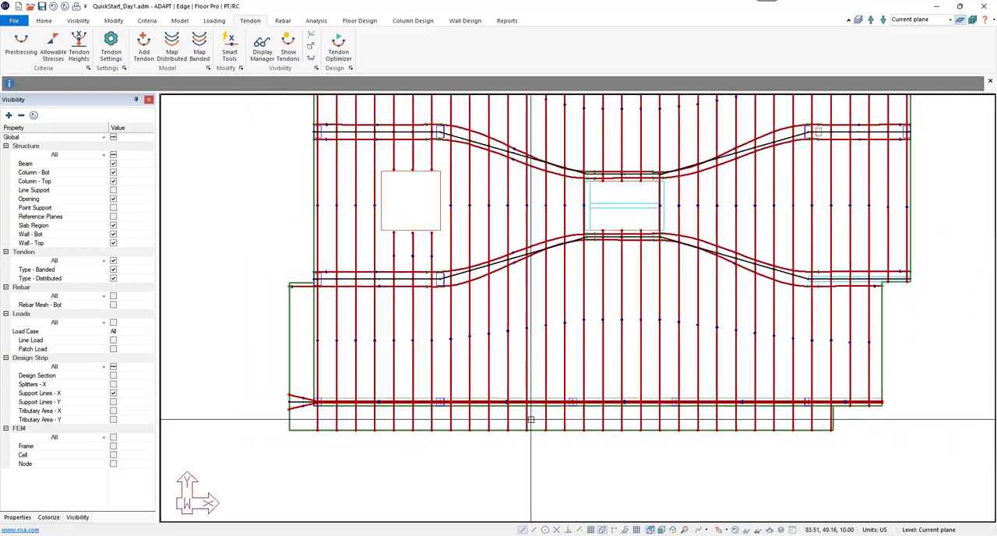
scroll(445, 410, "down", 2)
scroll(499, 466, "down", 2)
scroll(499, 466, "down", 2)
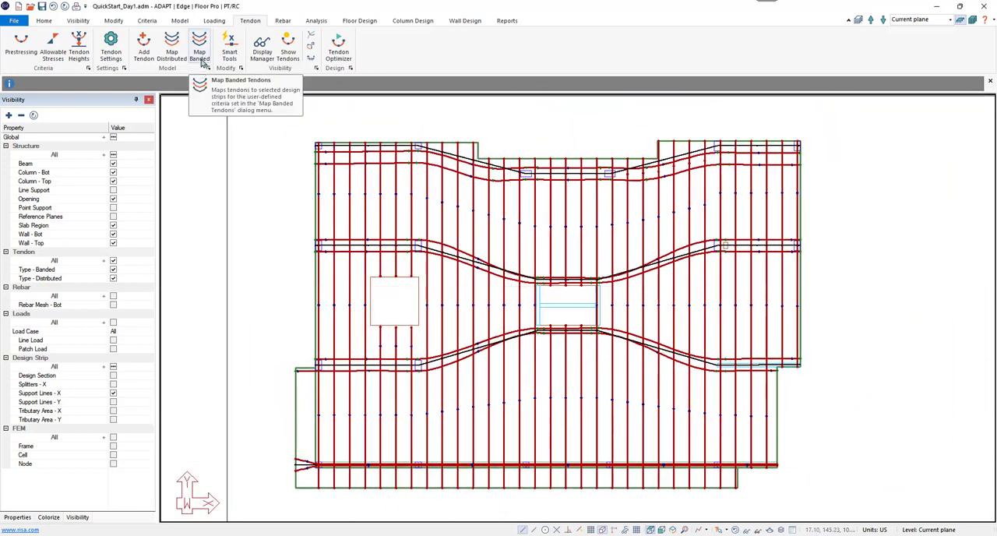
left_click(986, 22)
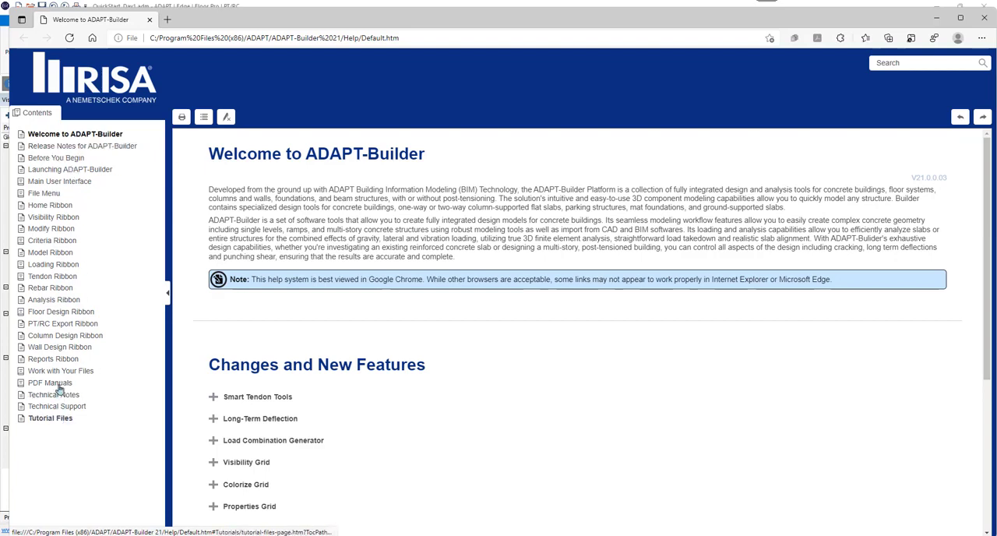
left_click(54, 277)
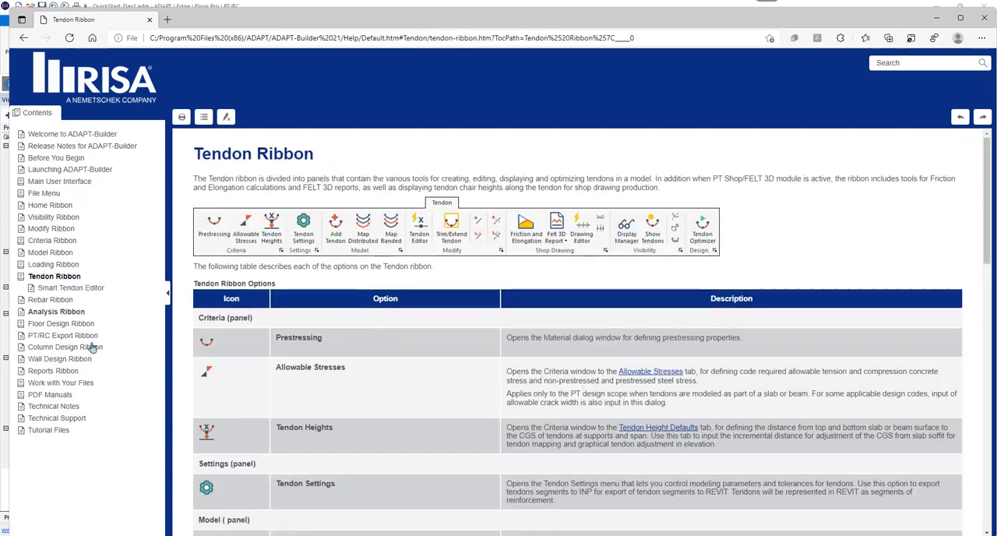
left_click(75, 288)
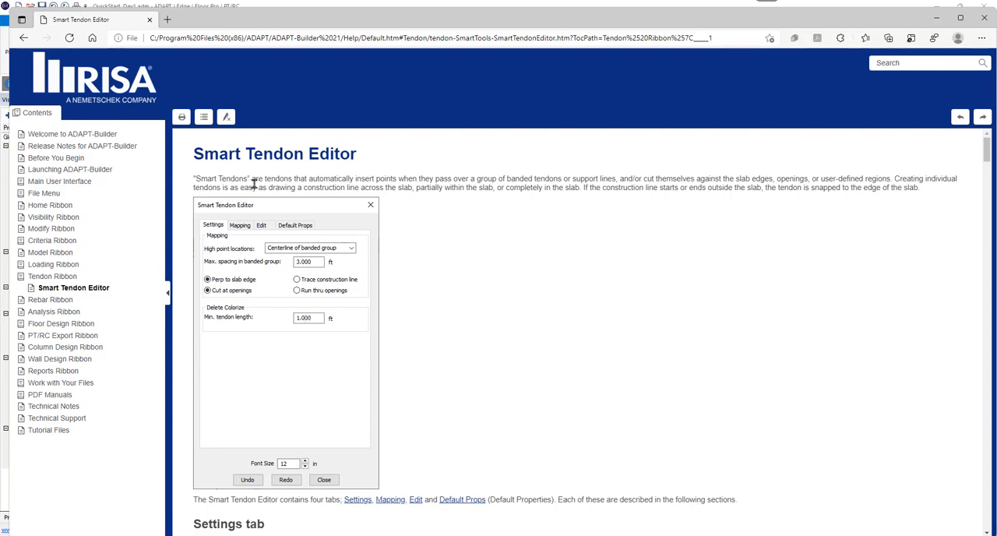
left_click(984, 18)
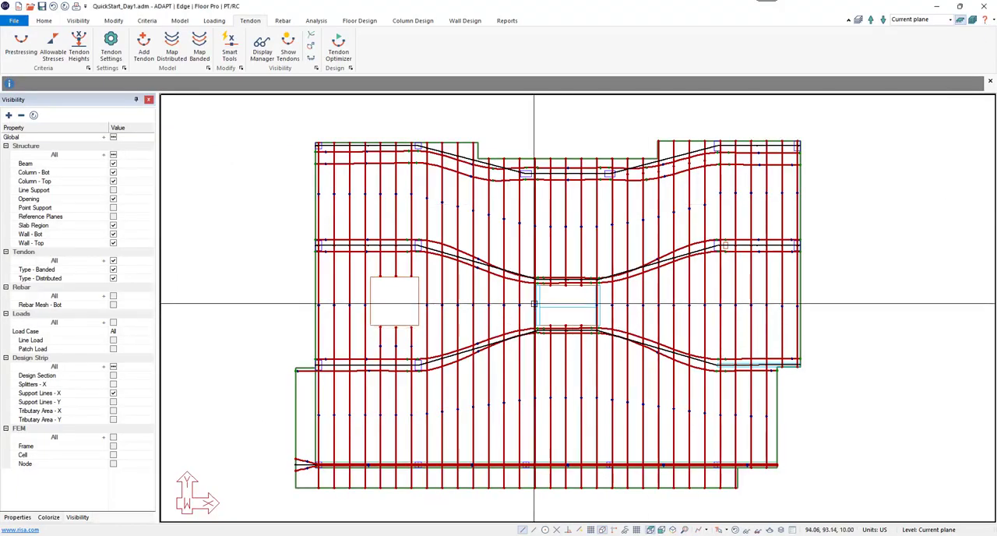